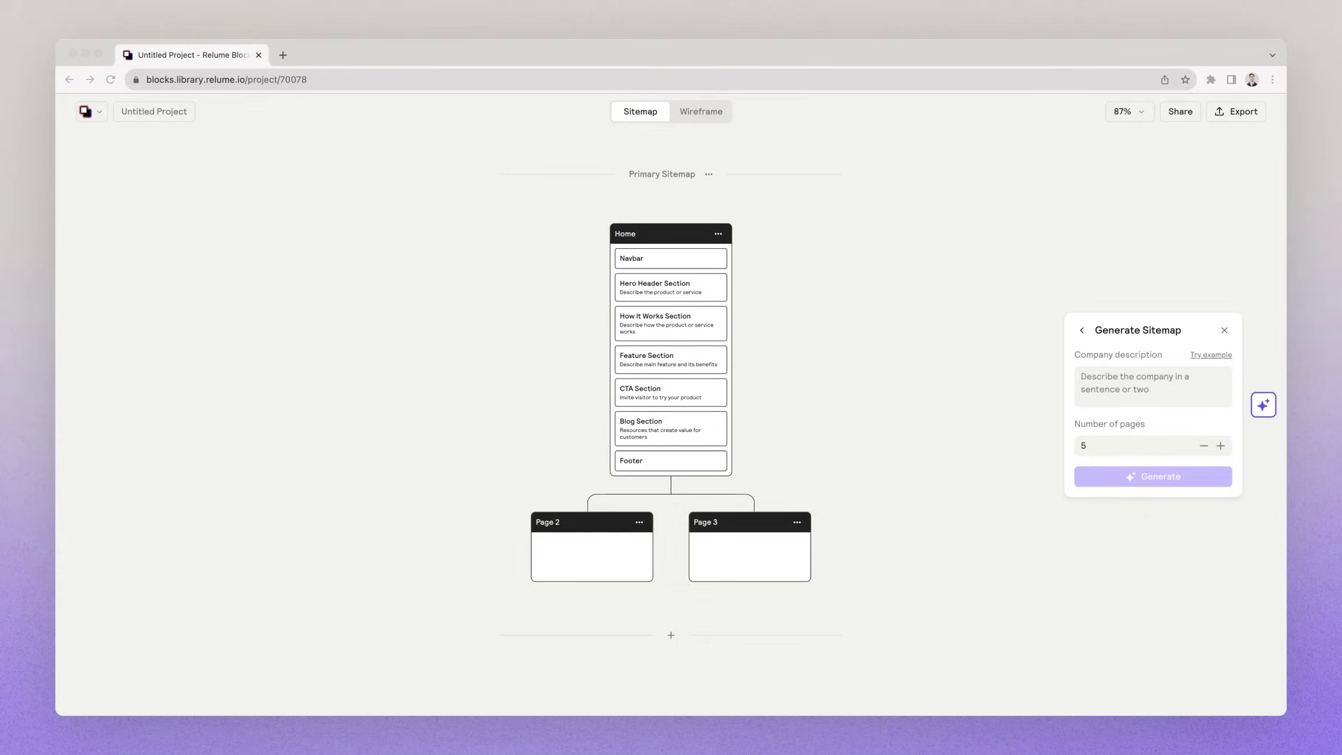
Rename the project from Untitled Project to 'Demo Project'
click(1149, 394)
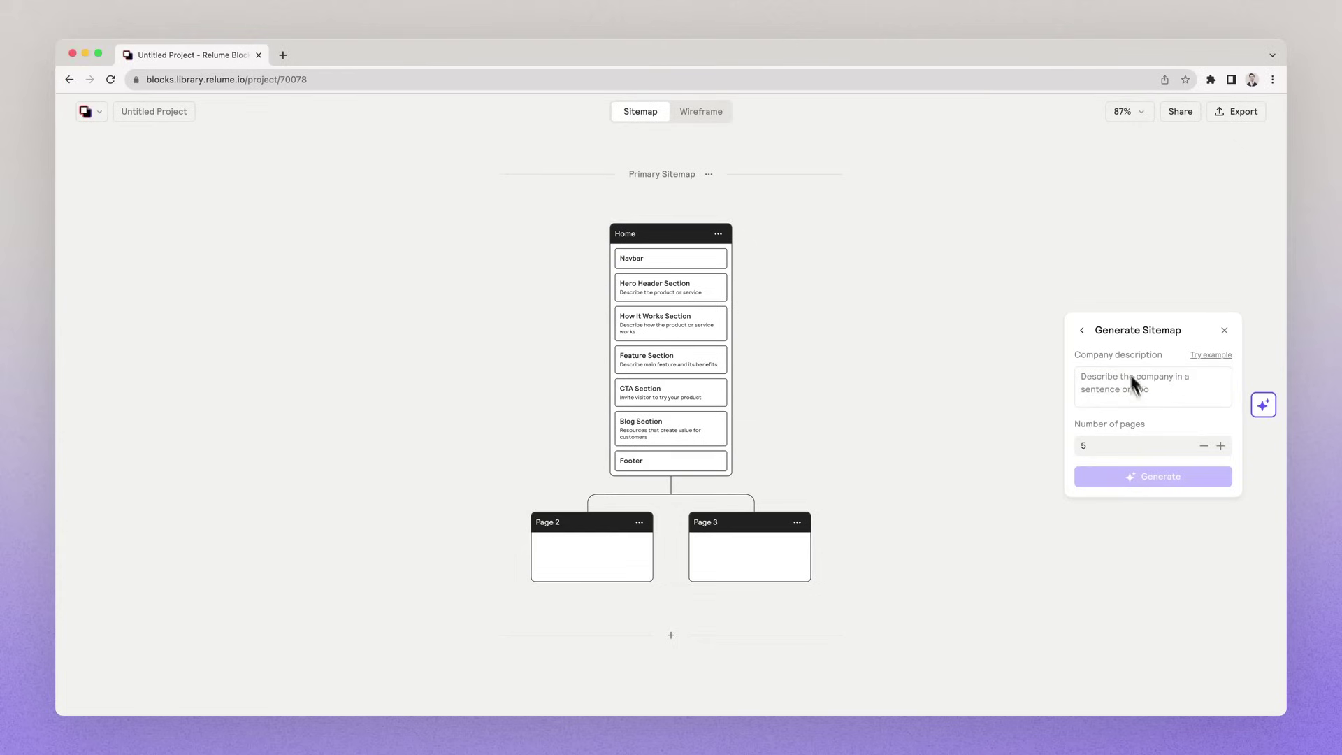
click(165, 114)
text(D)
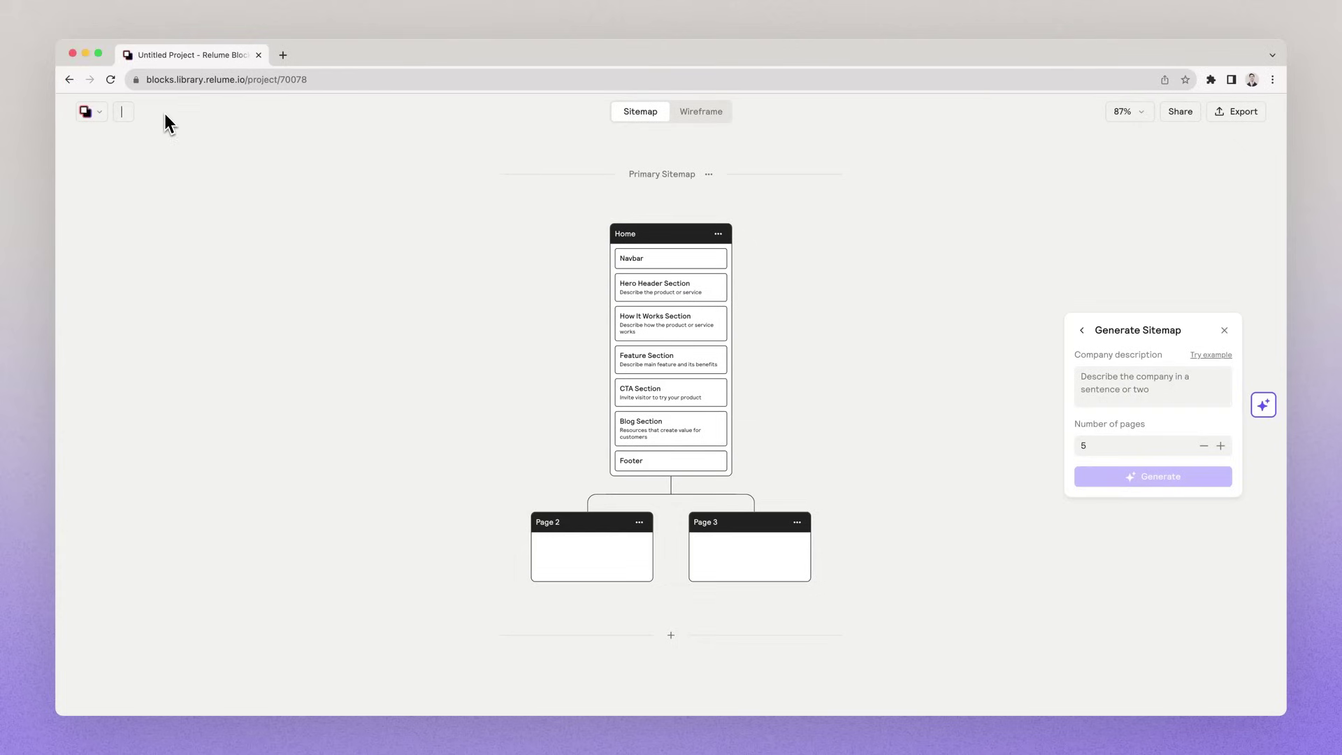
text(emo Project)
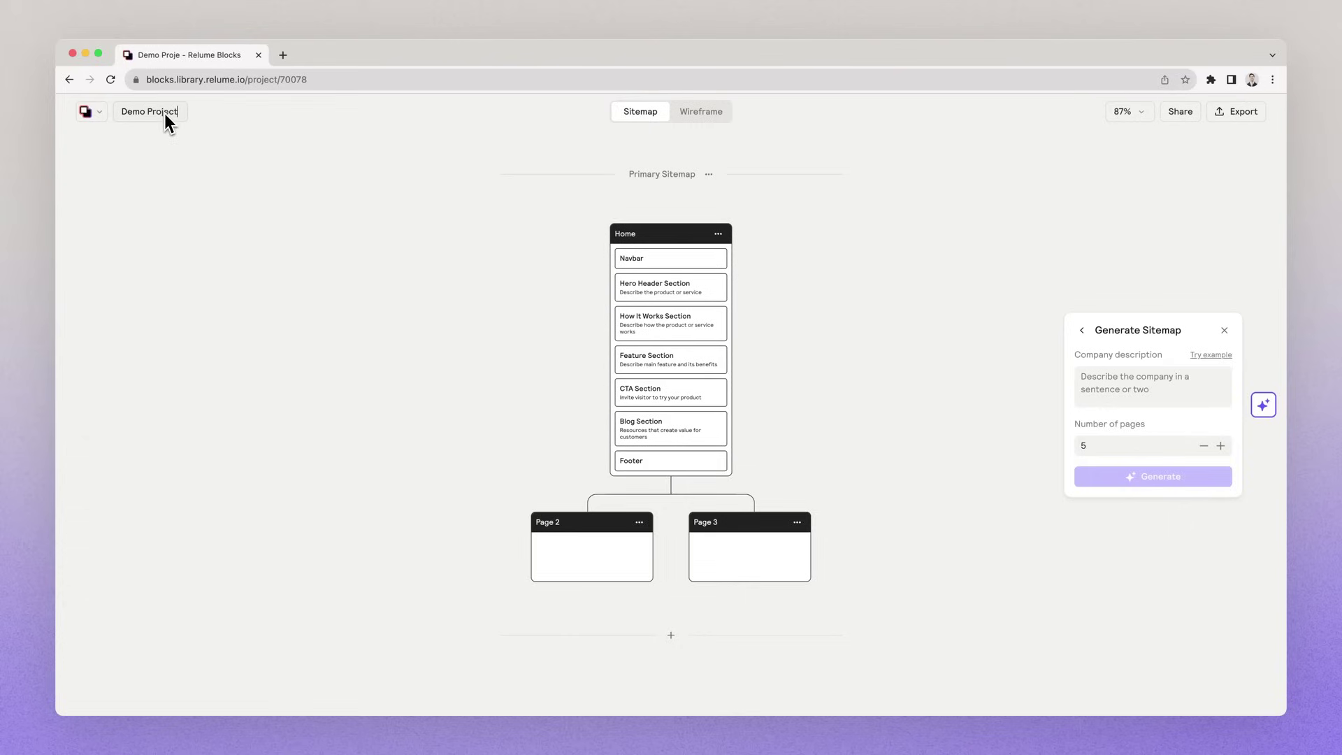
Place the cursor in the Generate Sitemap company description box
click(1145, 379)
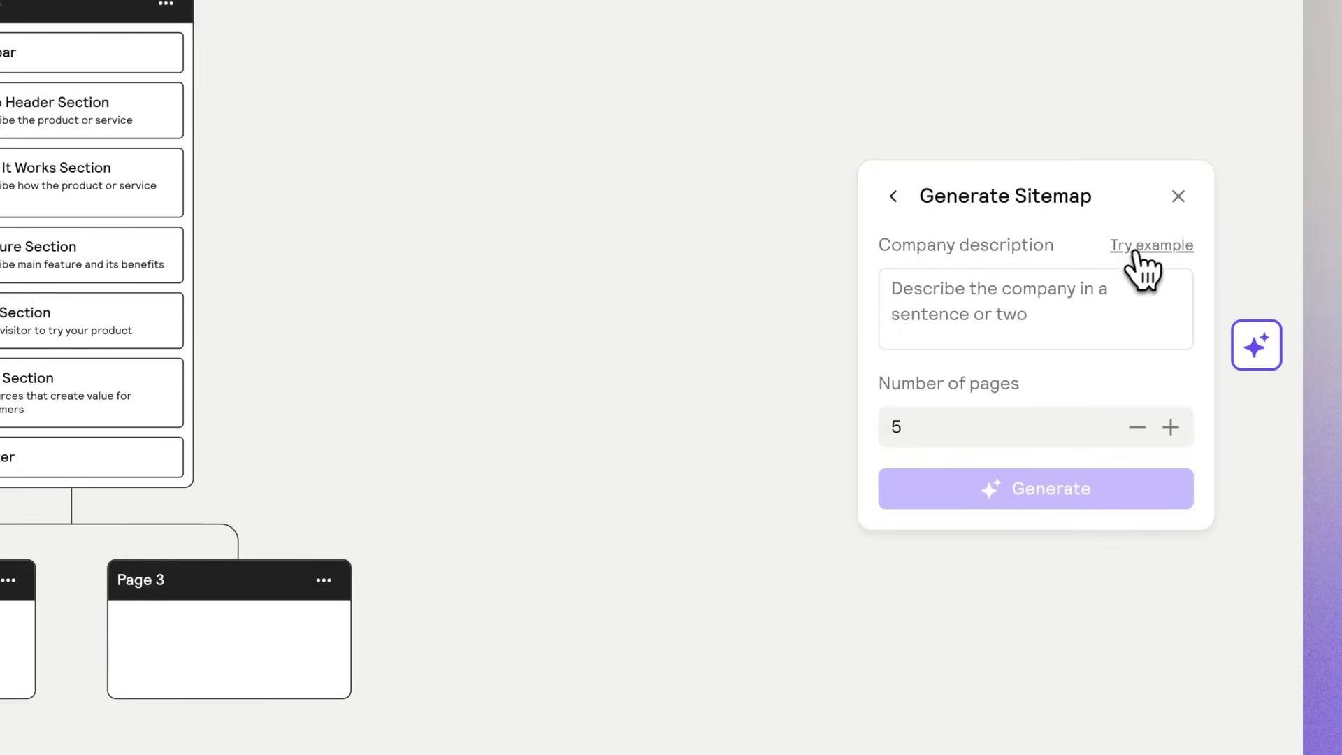
Load the Rebank sample description, keep the page count at 5, and generate the sitemap
click(1150, 246)
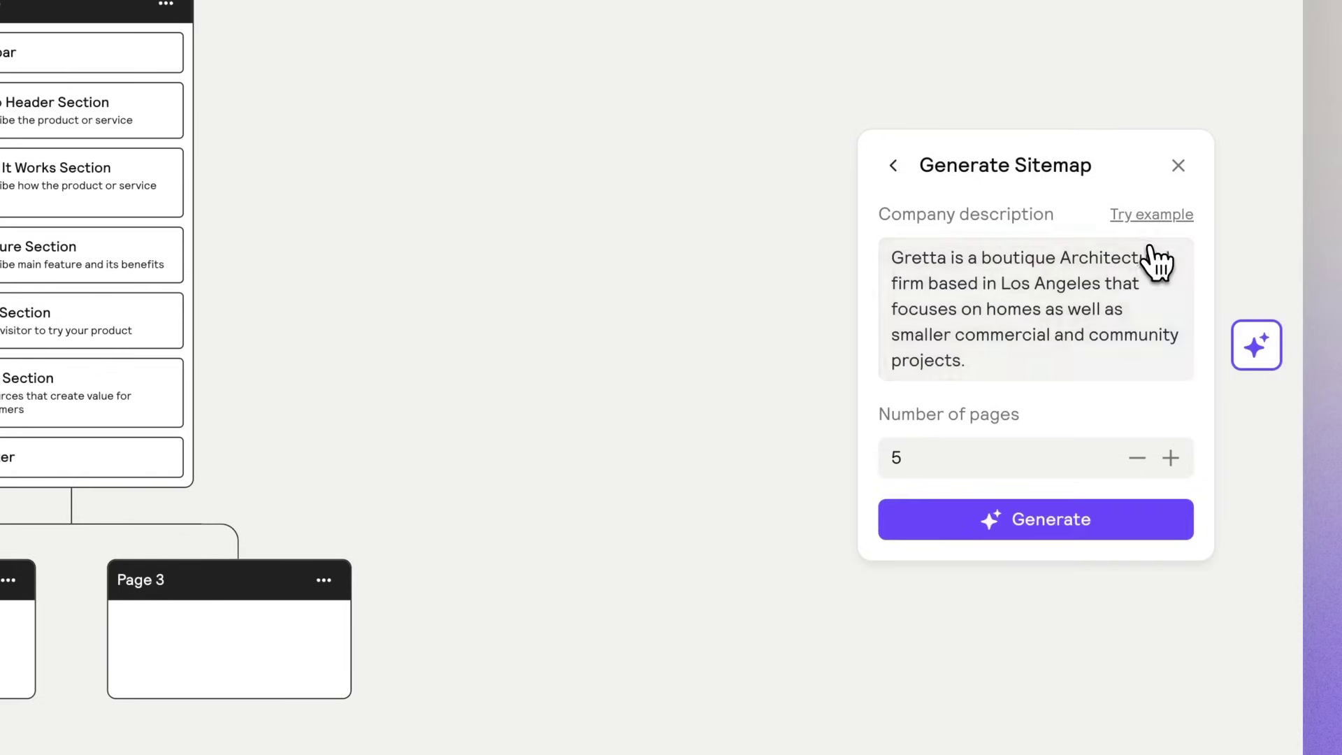
click(1160, 216)
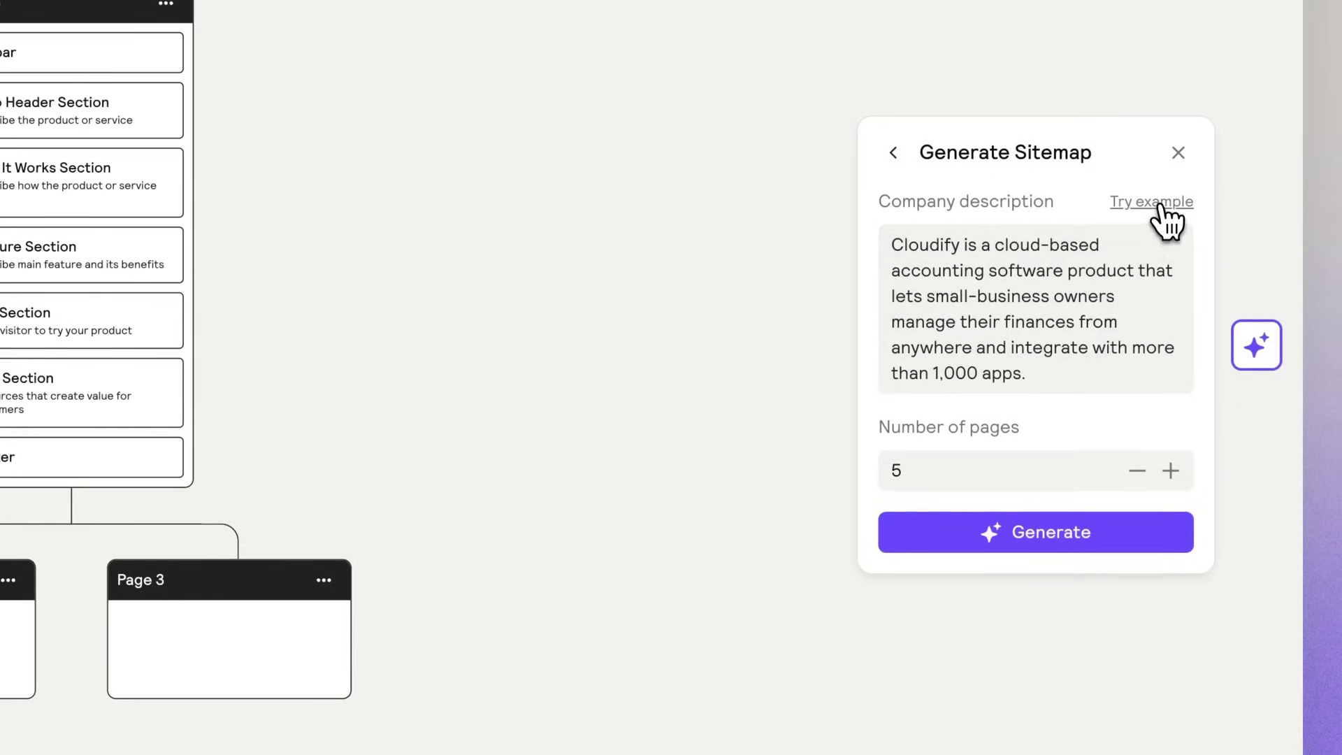
click(1160, 204)
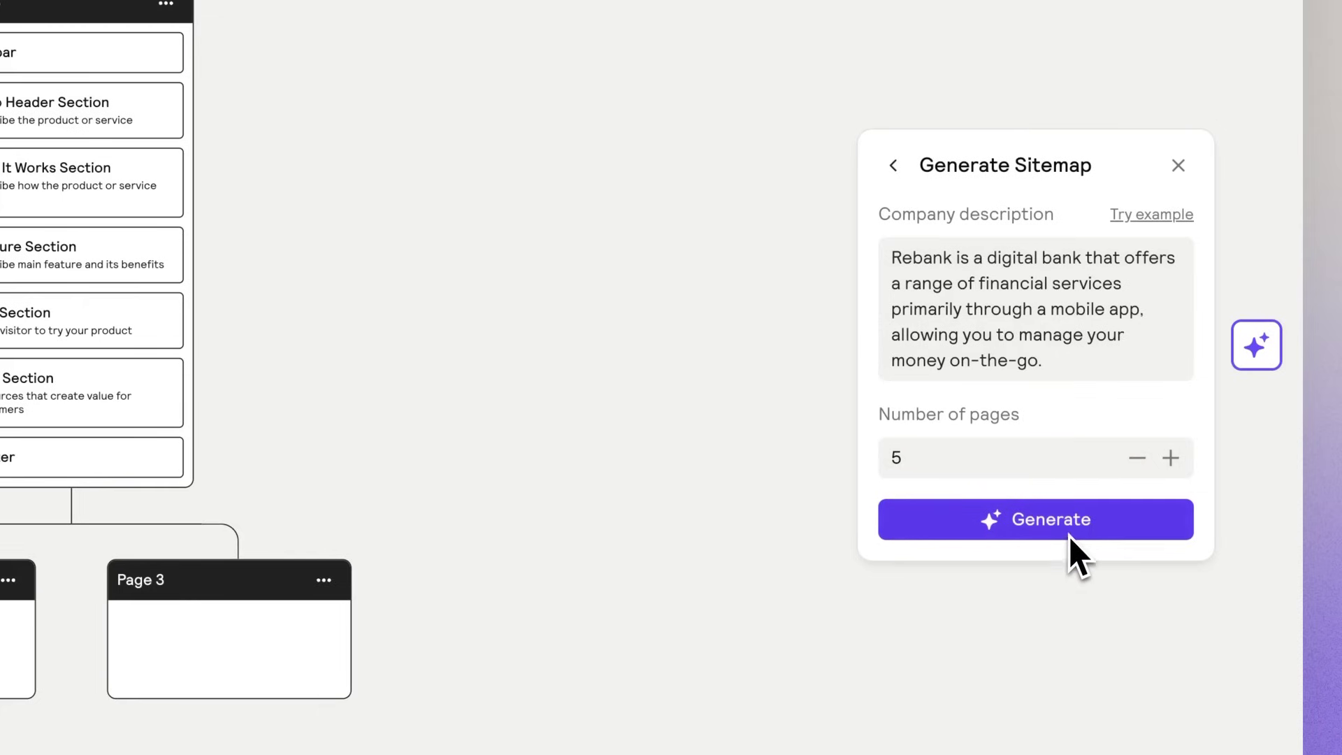
click(1173, 463)
click(1139, 461)
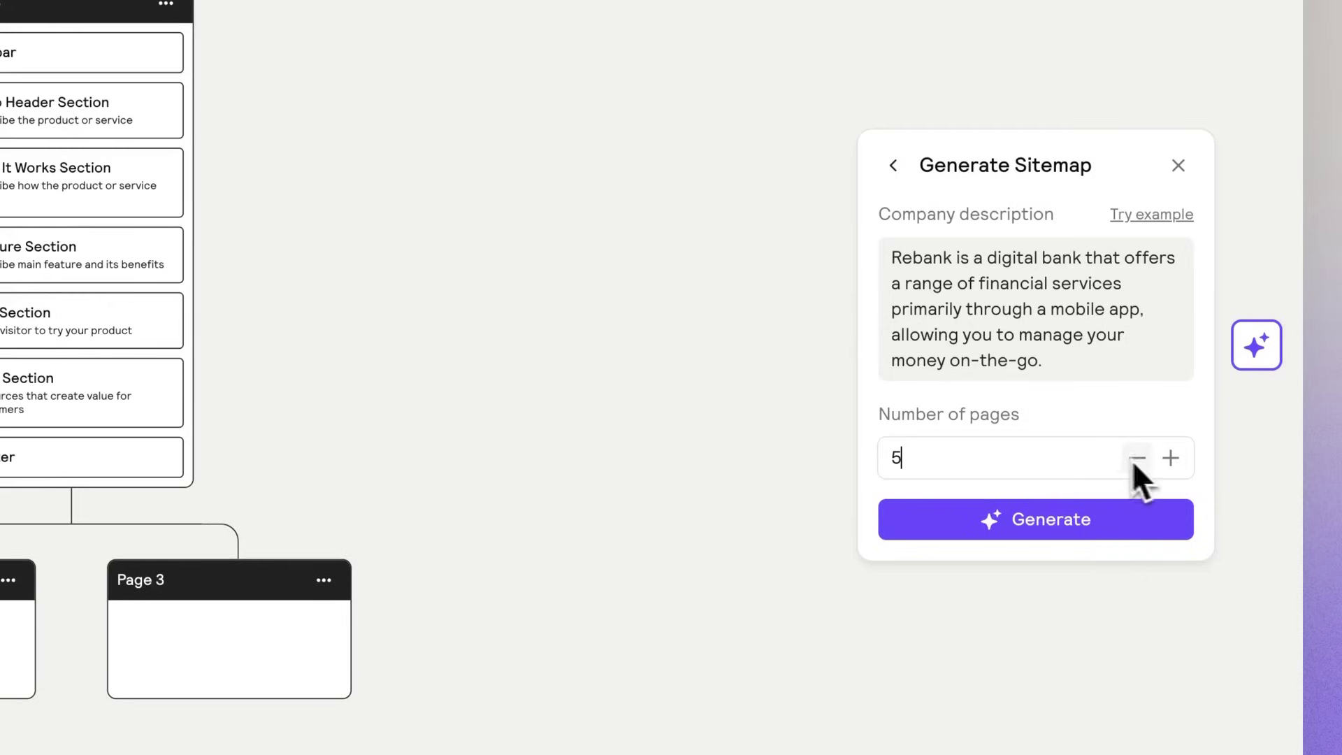
click(1084, 534)
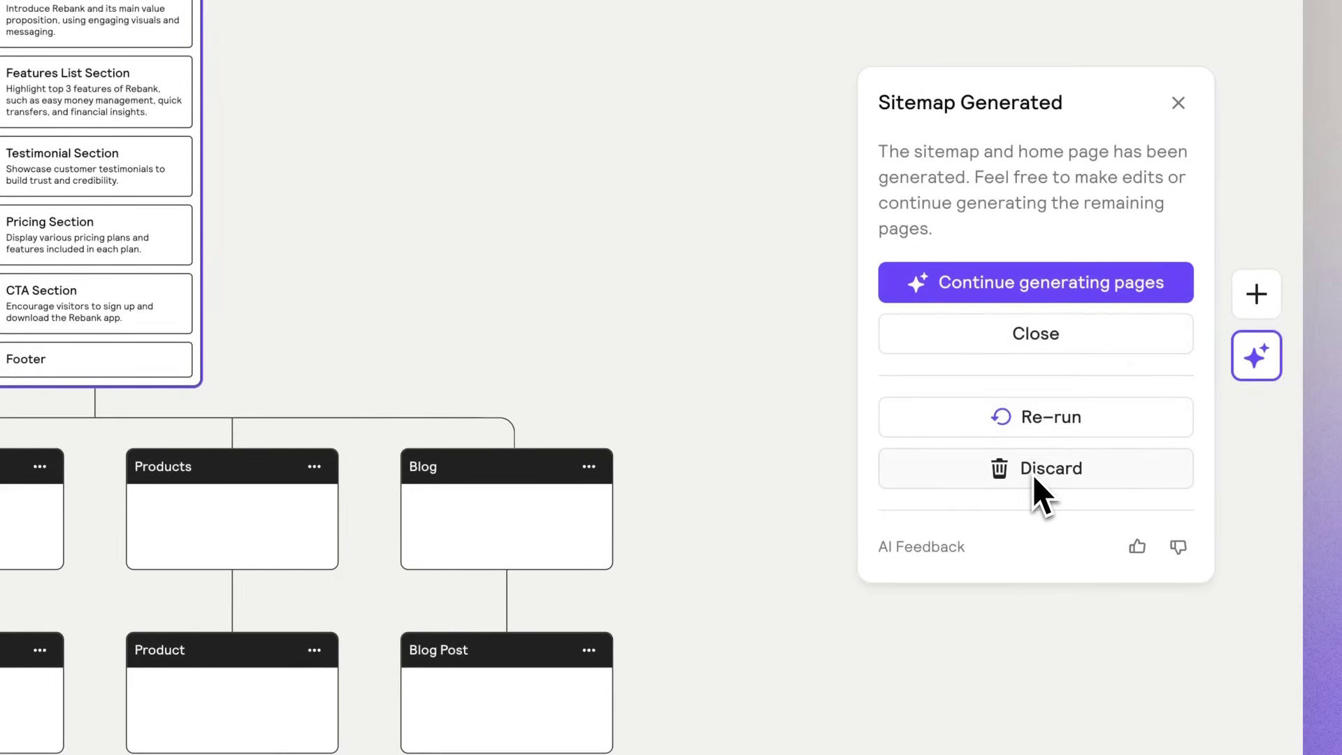
Re-run generation for a sitemap with Home, About Us, Features, Pricing, Blog and Blog Post
click(1051, 421)
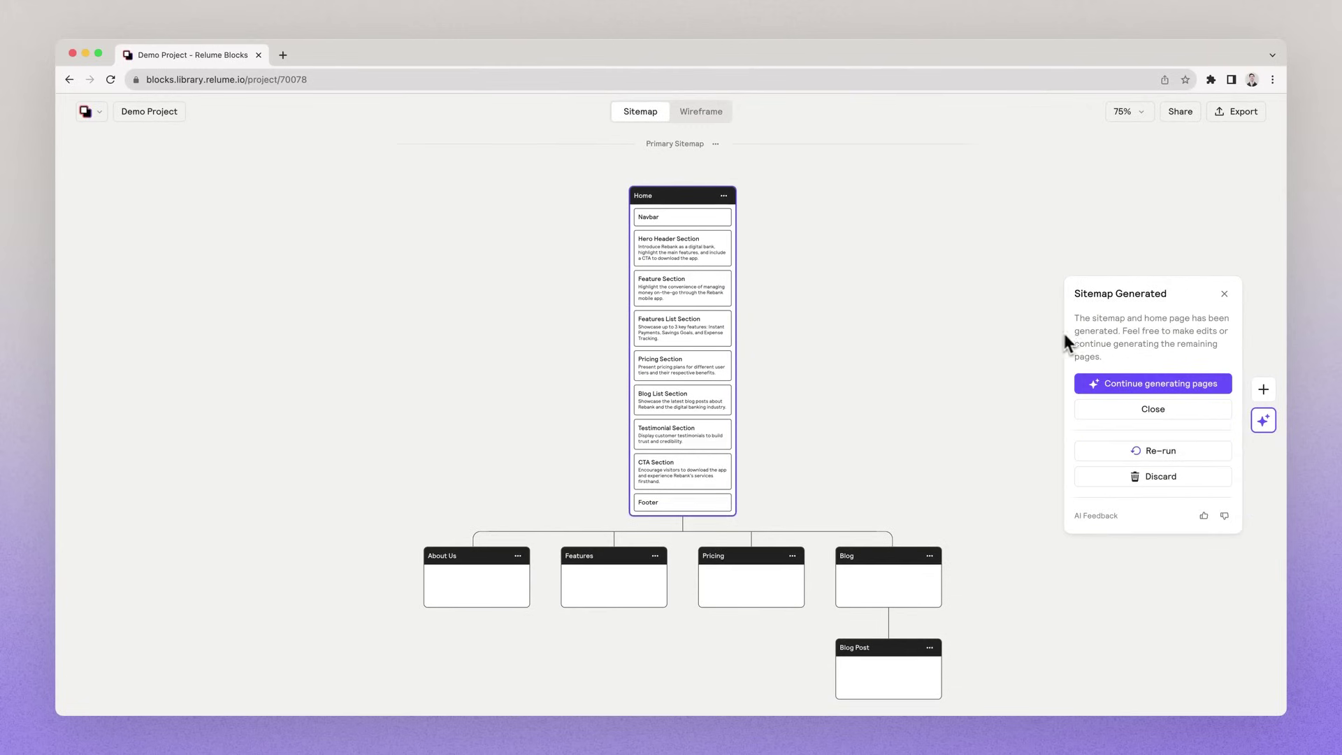
Generate sections for all the remaining sitemap pages
scroll(984, 397, down, 3)
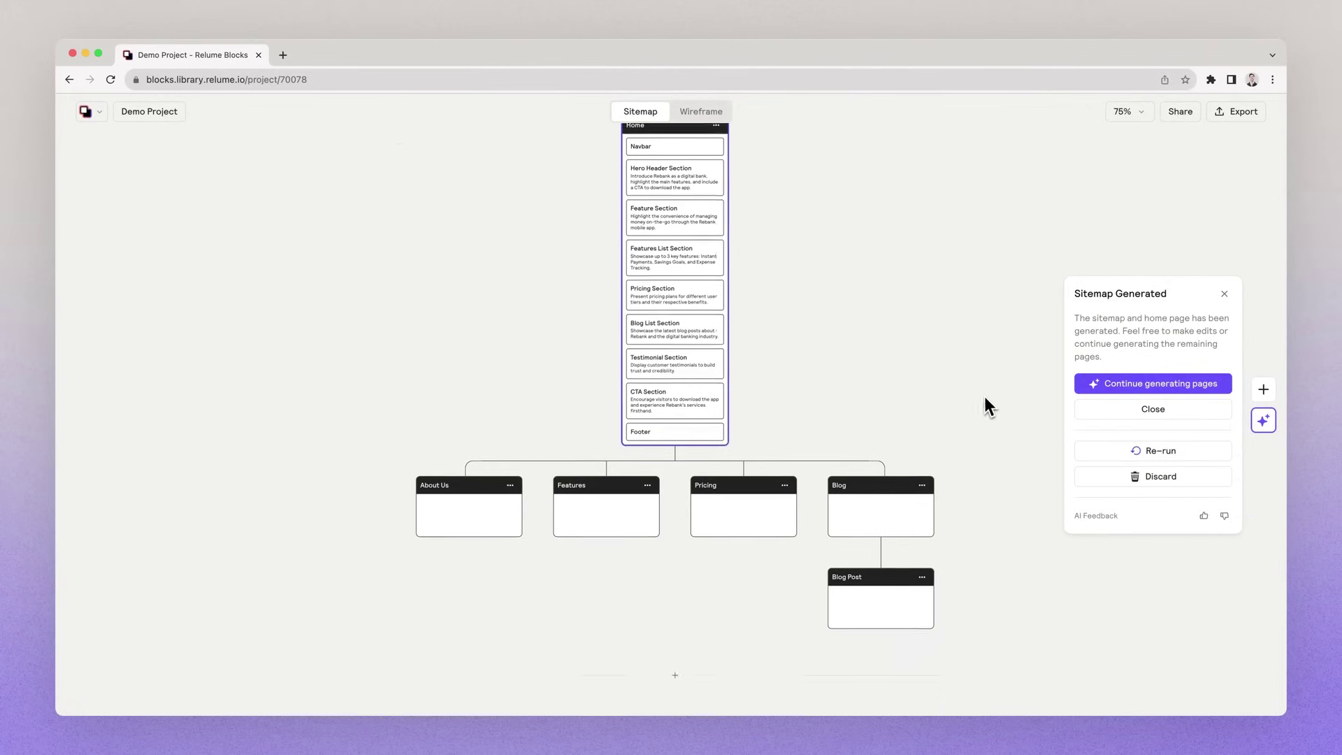
click(1125, 389)
scroll(972, 470, down, 1)
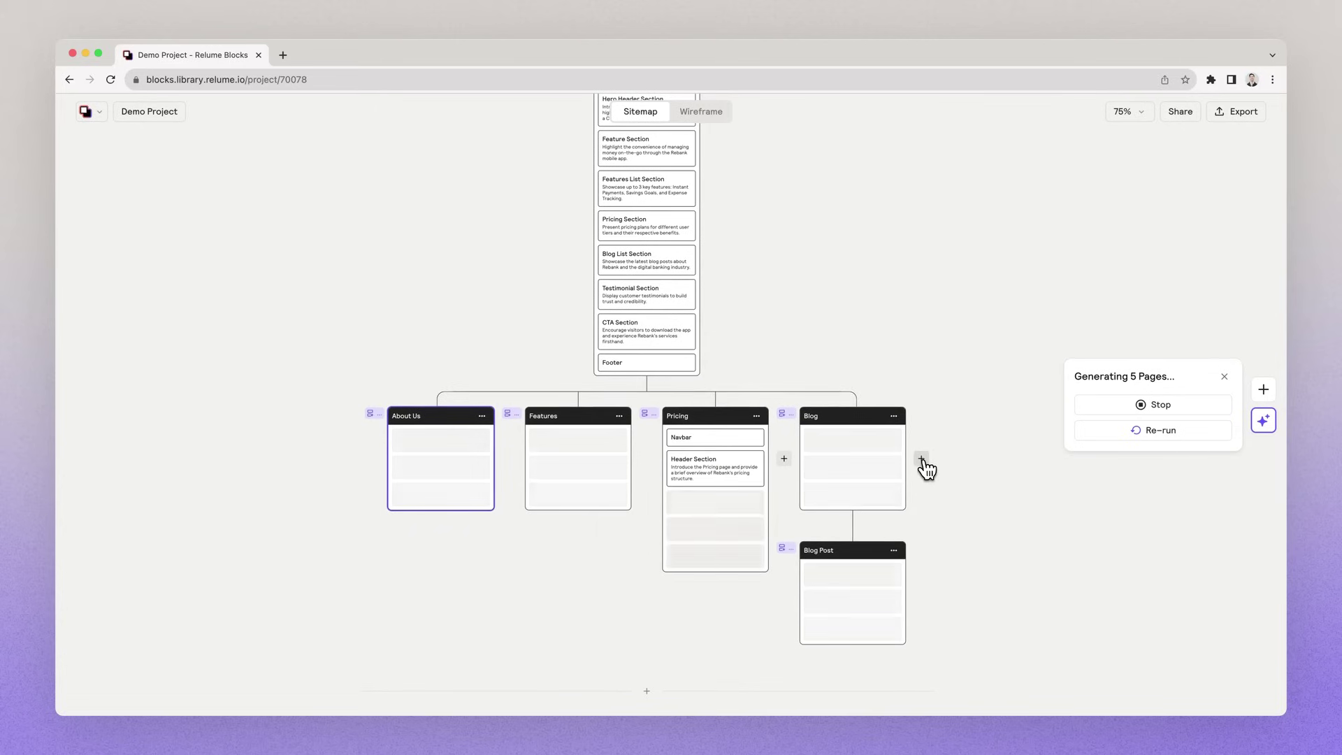
Add a 'Contact' page beside Blog, generate its sections, and close the notice
click(923, 462)
double_click(886, 415)
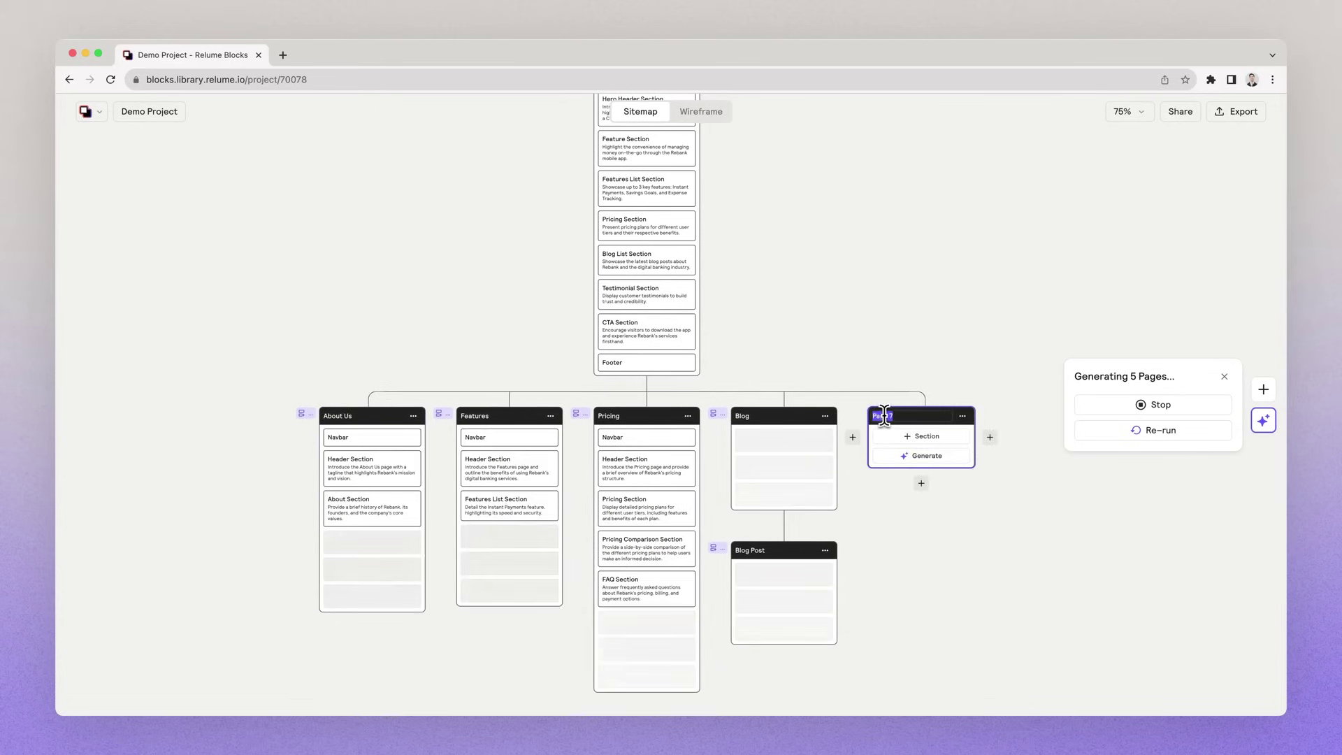
text(Contact)
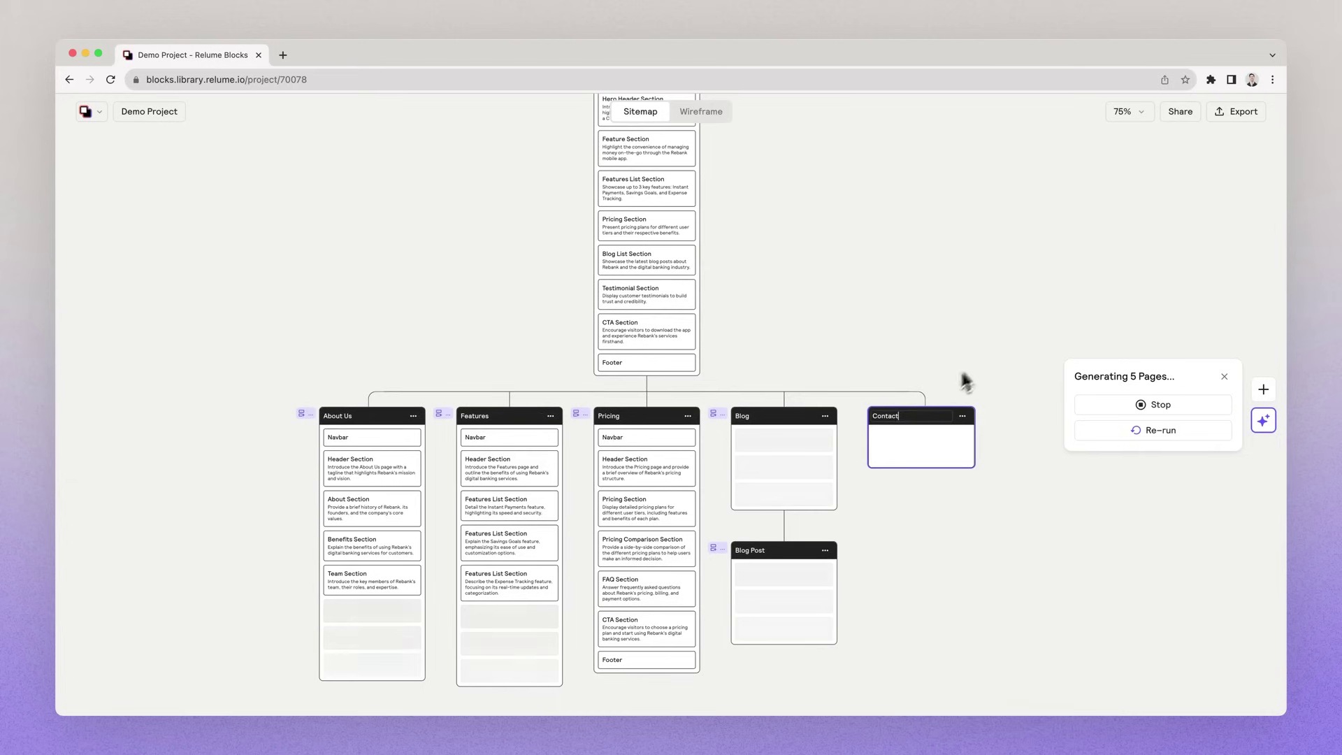
click(985, 354)
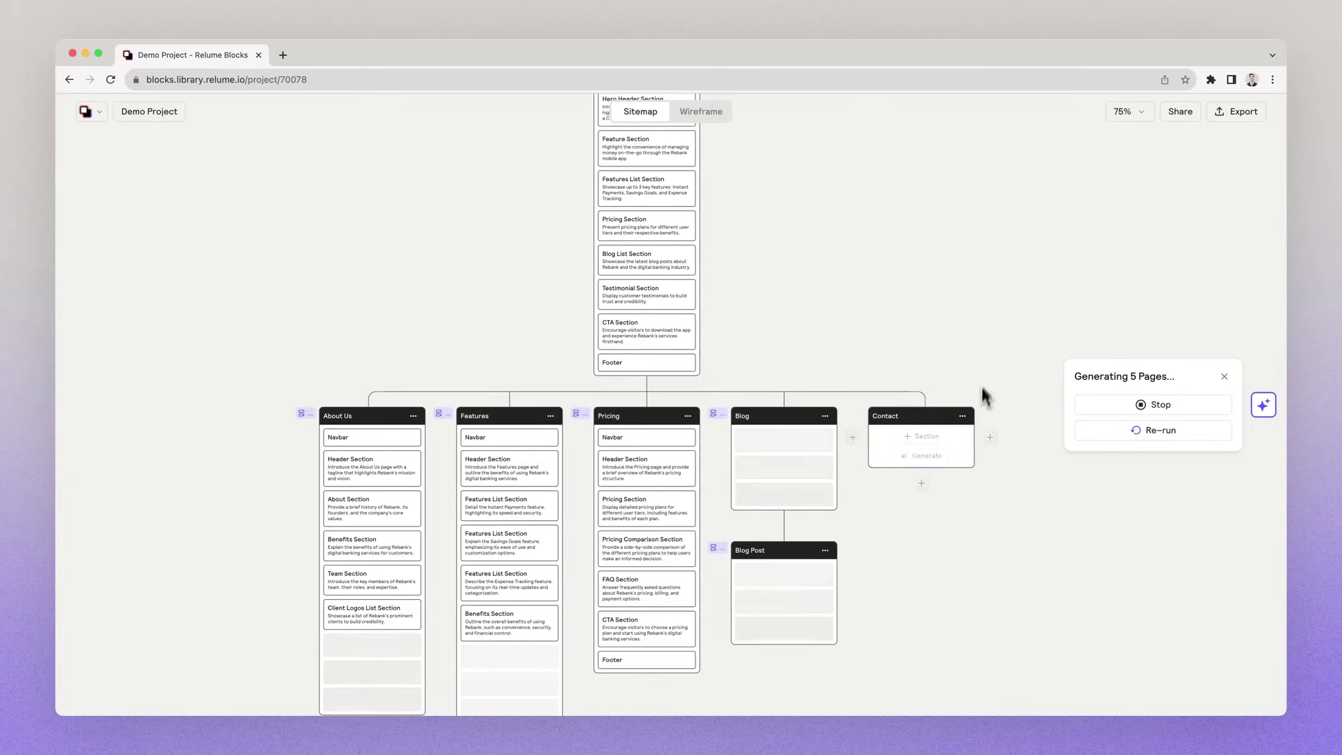
click(943, 456)
scroll(1005, 329, down, 2)
scroll(1006, 323, down, 1)
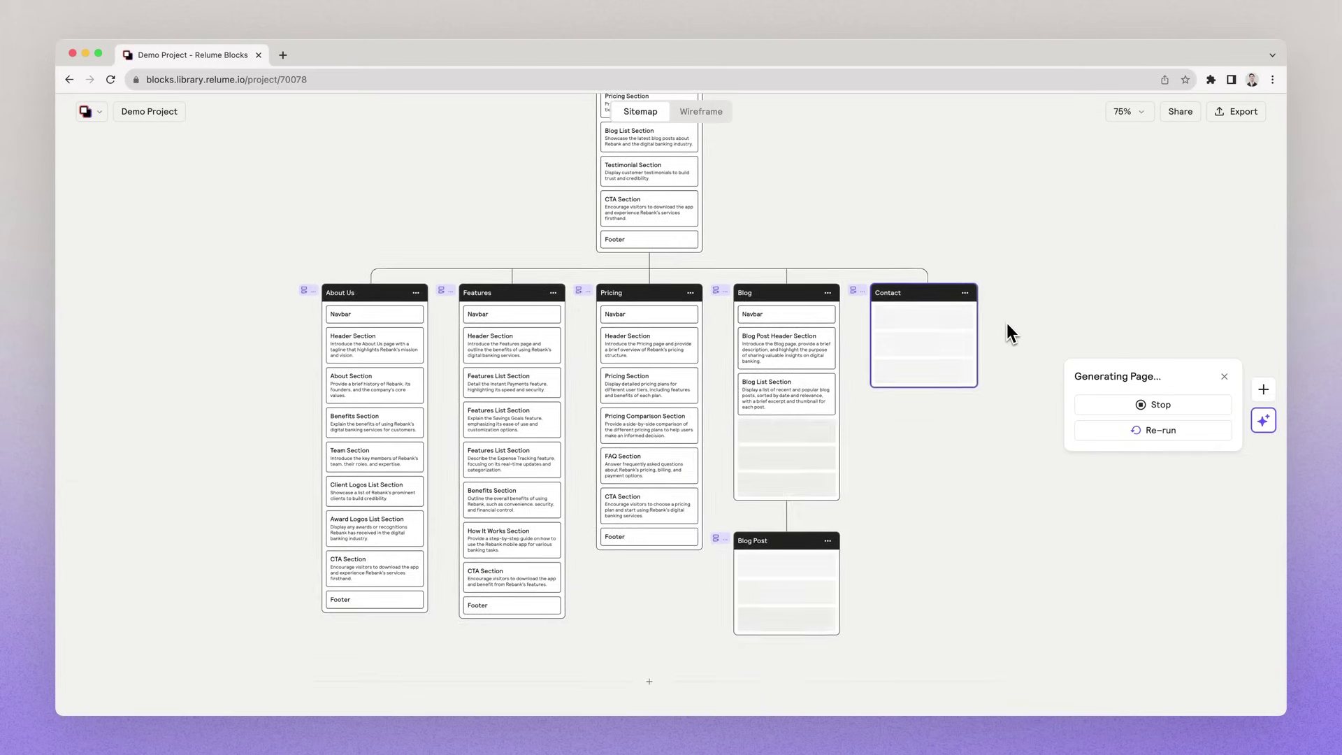
scroll(1007, 323, up, 1)
scroll(1007, 323, down, 1)
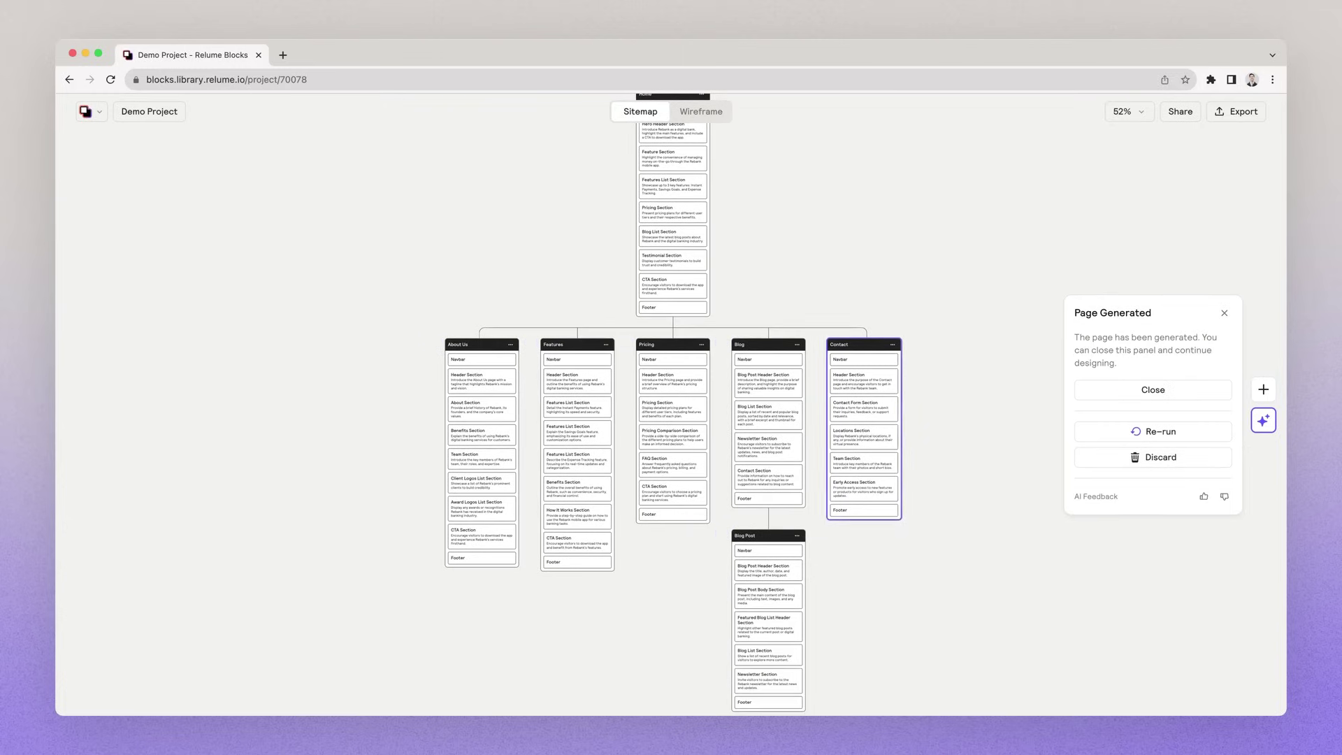
click(1127, 393)
Move the Client Logos List Section from About Us to Home, below the Hero Header
scroll(732, 252, down, 4)
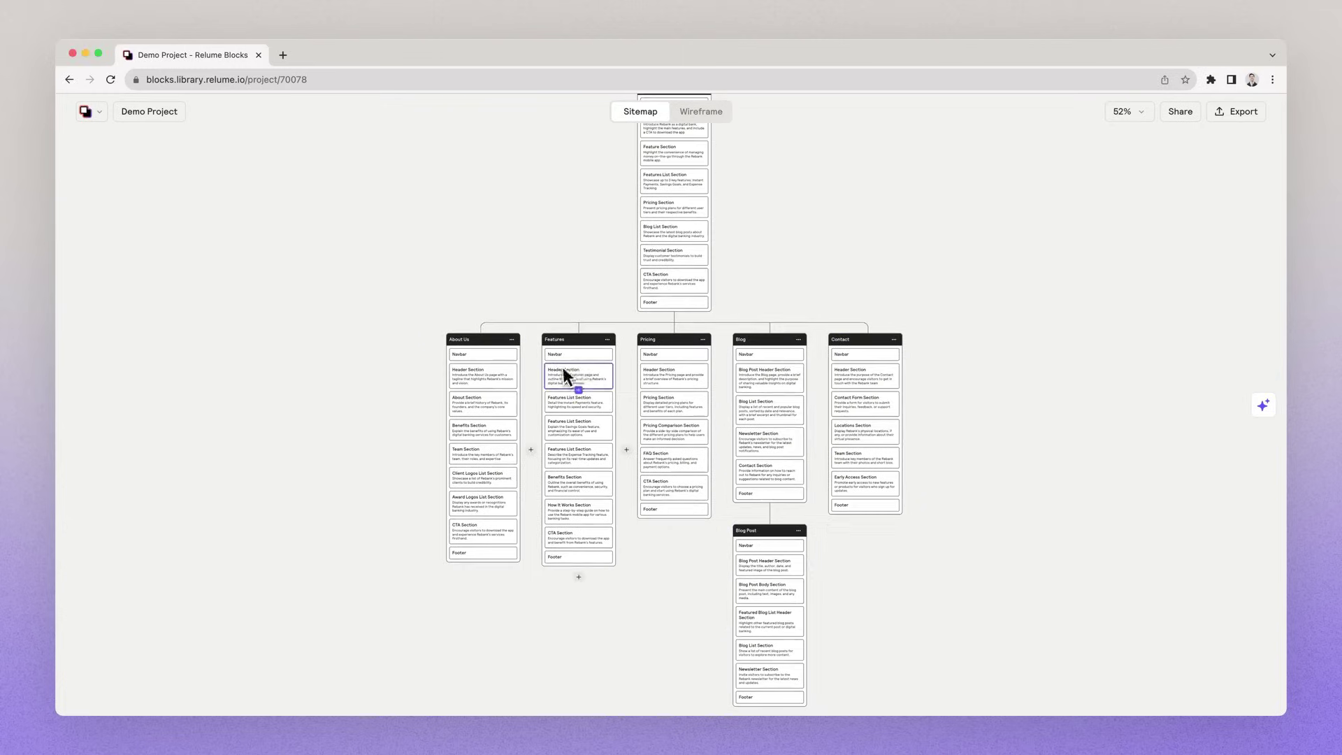
scroll(714, 387, up, 5)
scroll(808, 338, down, 2)
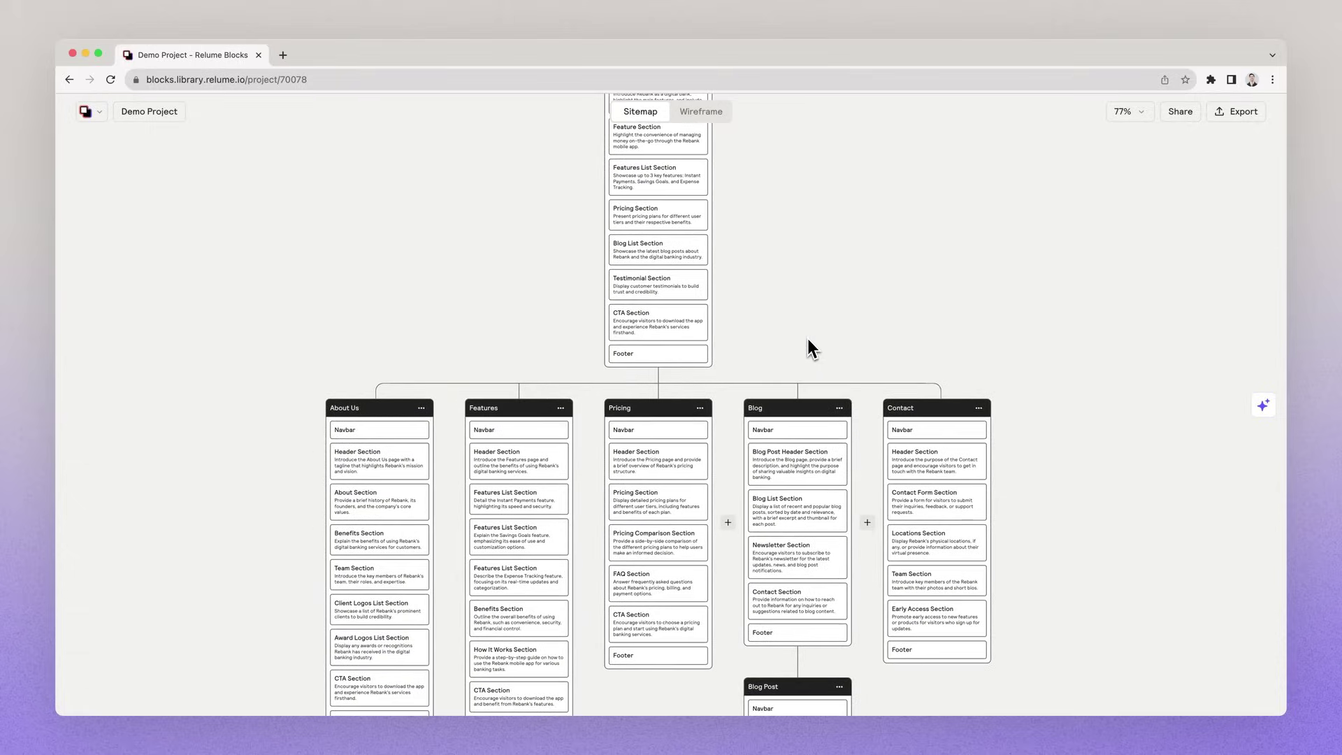
scroll(807, 338, left, 3)
scroll(488, 398, down, 2)
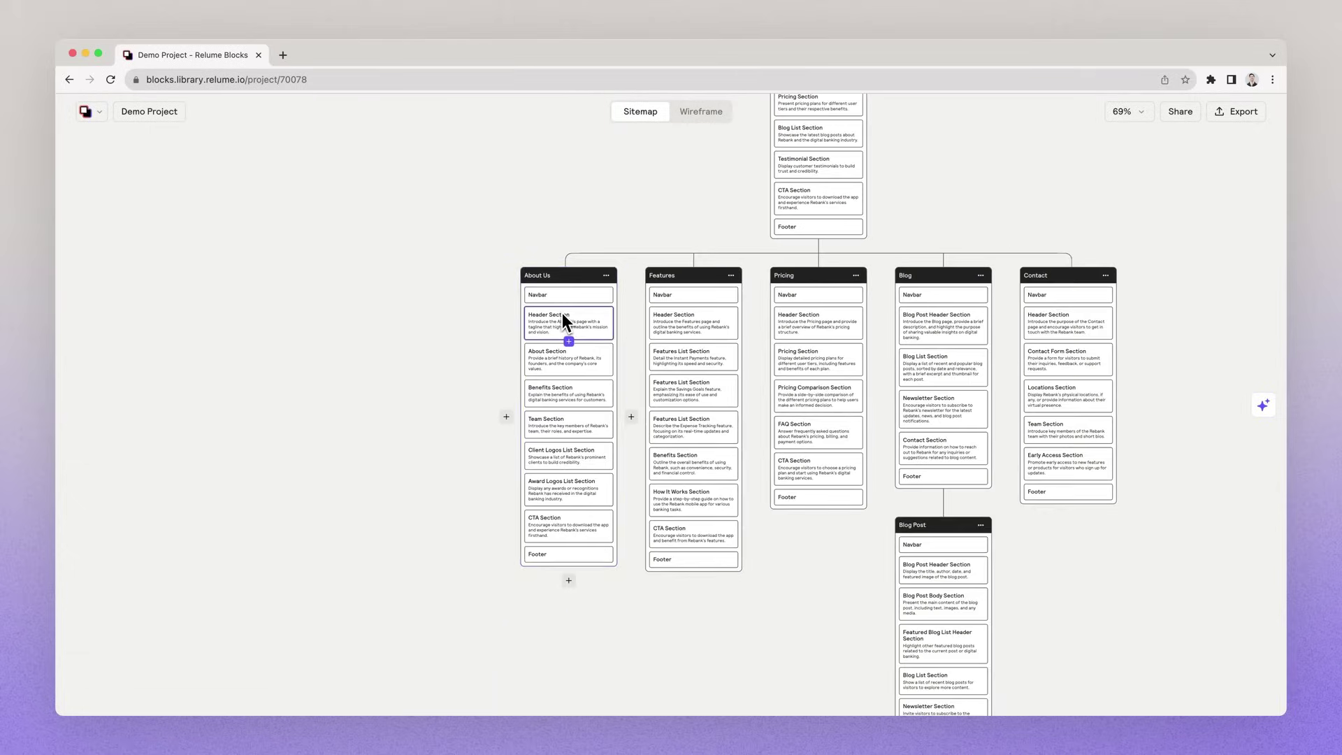
scroll(563, 321, up, 4)
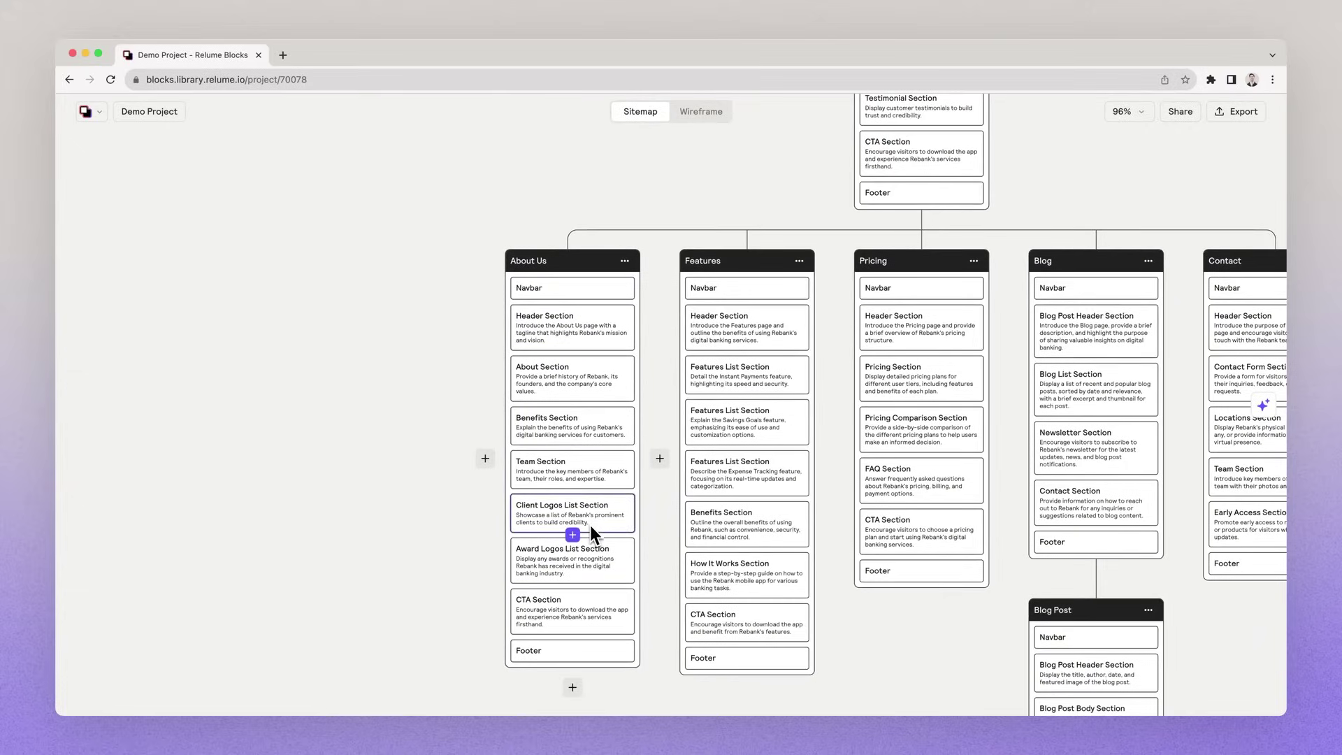
scroll(590, 526, down, 3)
scroll(586, 522, up, 3)
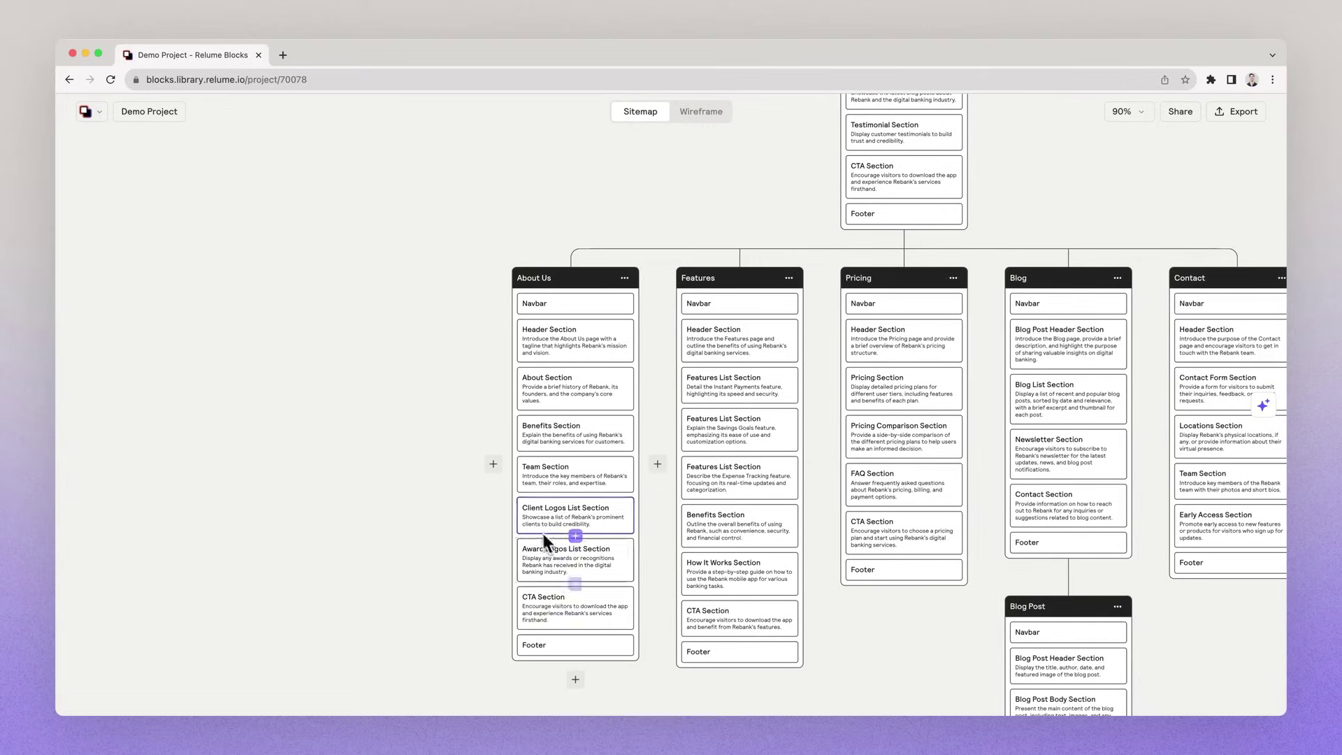
scroll(564, 518, down, 3)
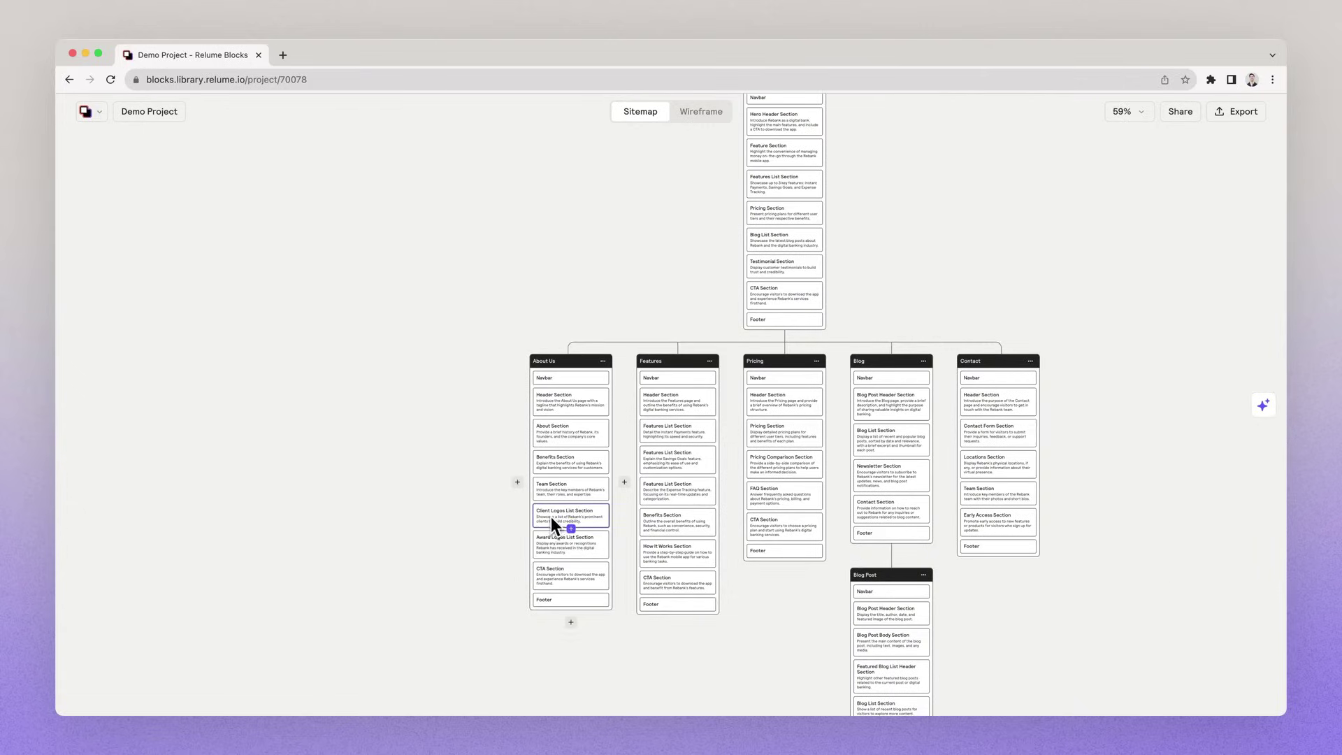
drag(551, 517, 771, 144)
scroll(797, 172, up, 3)
scroll(760, 279, down, 3)
scroll(601, 504, up, 5)
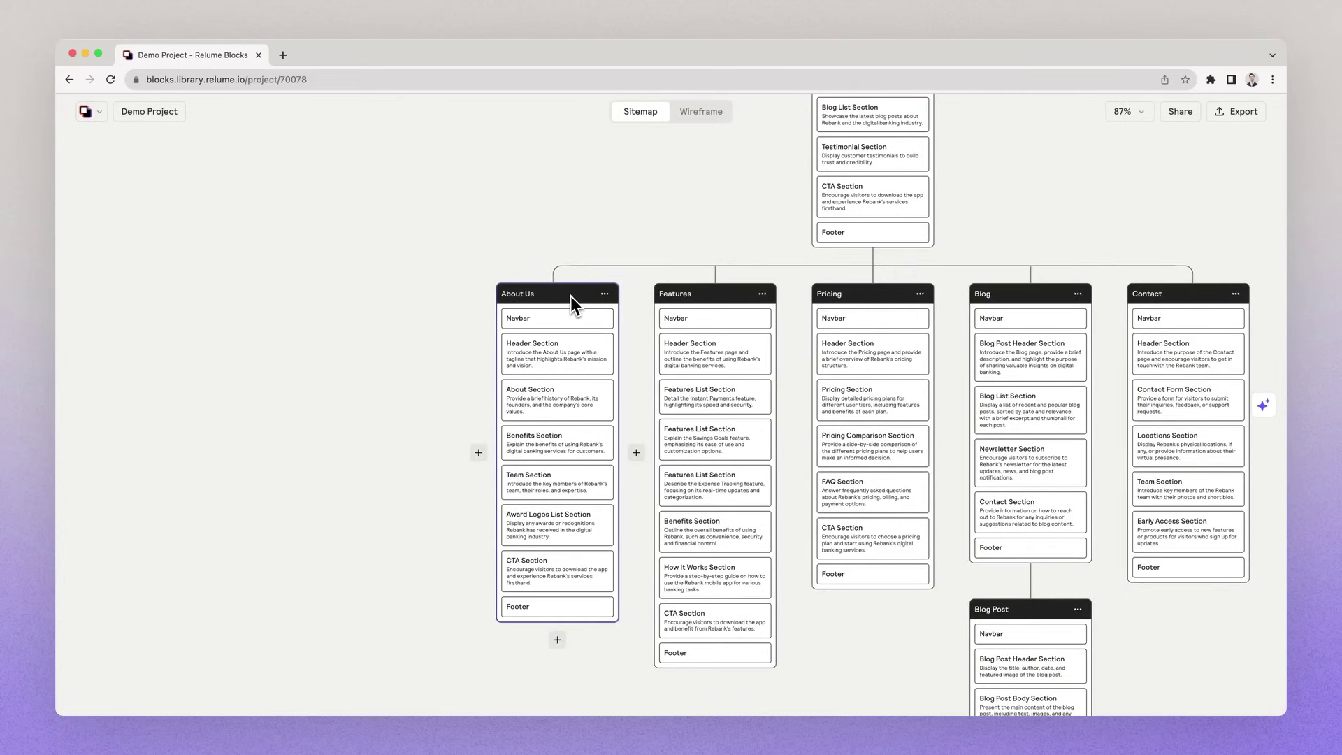
Duplicate the About Us page, delete the copy's sections, and regenerate fresh ones
right_click(571, 297)
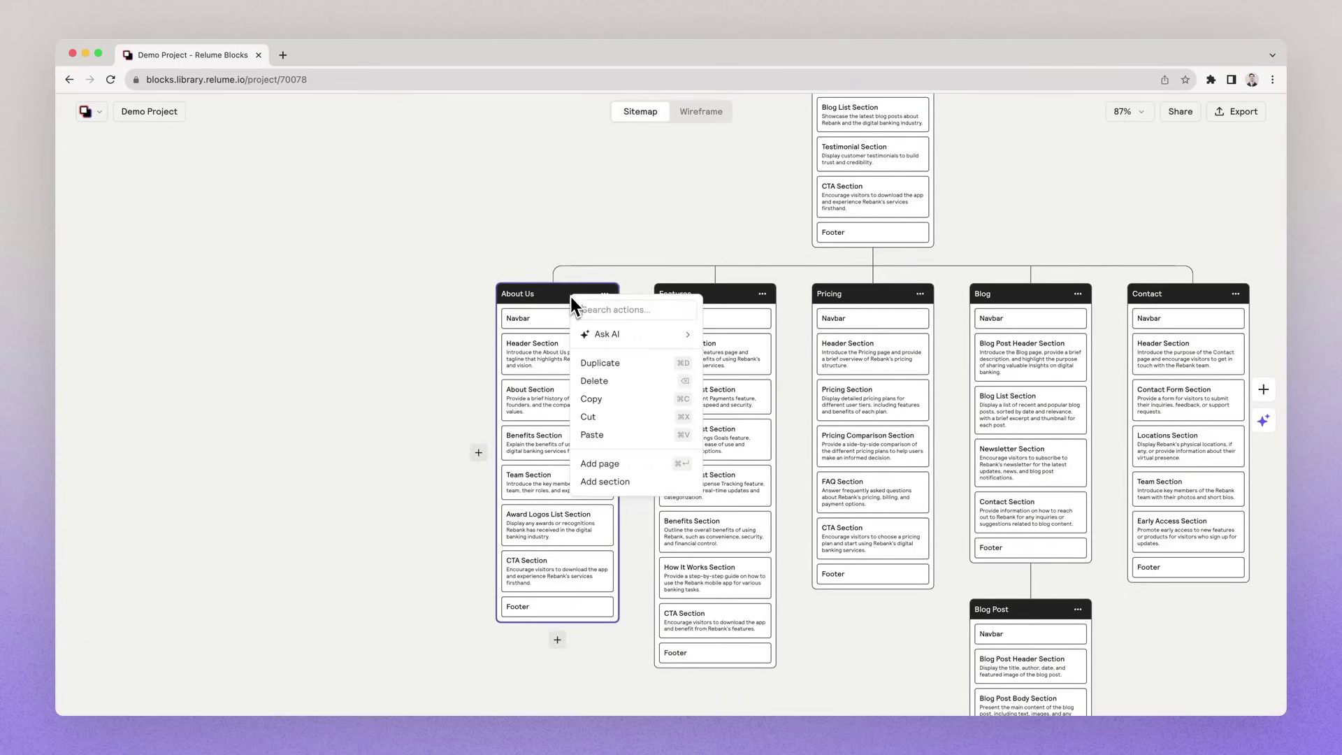
click(608, 362)
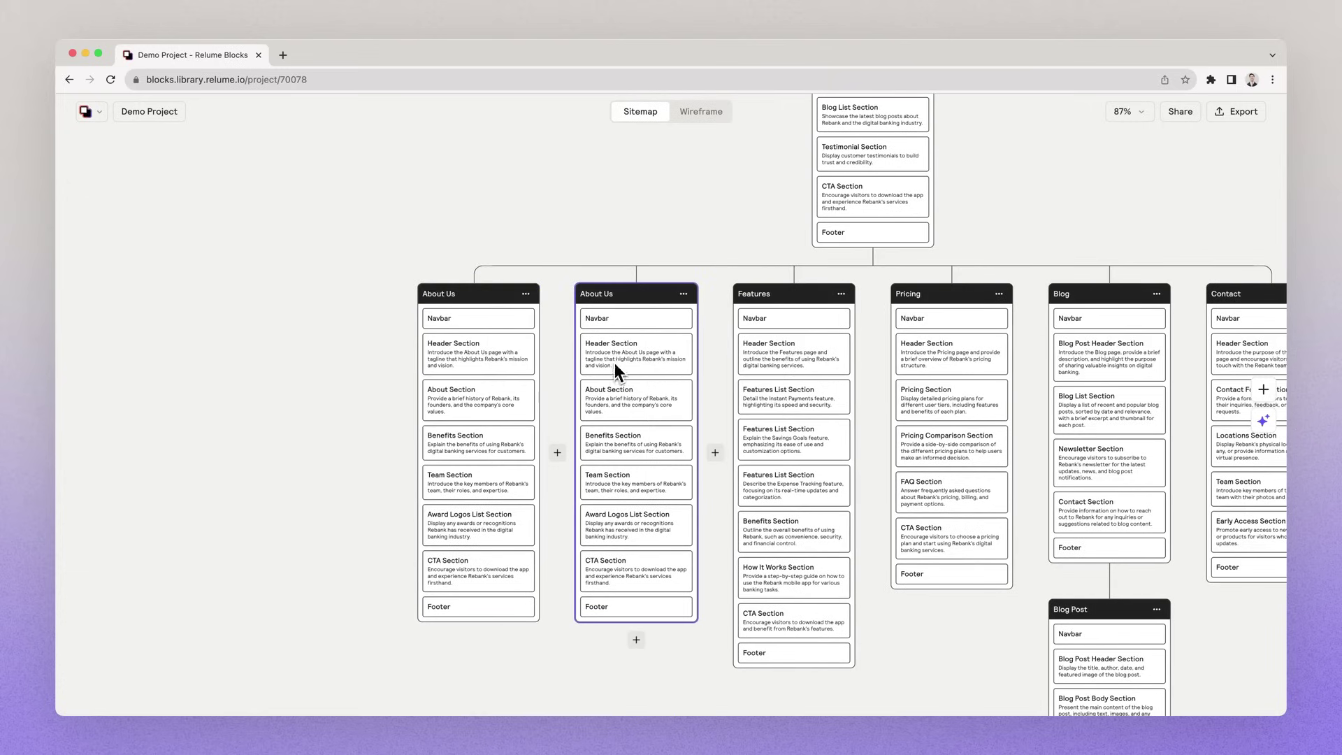
click(657, 323)
shift+click(659, 351)
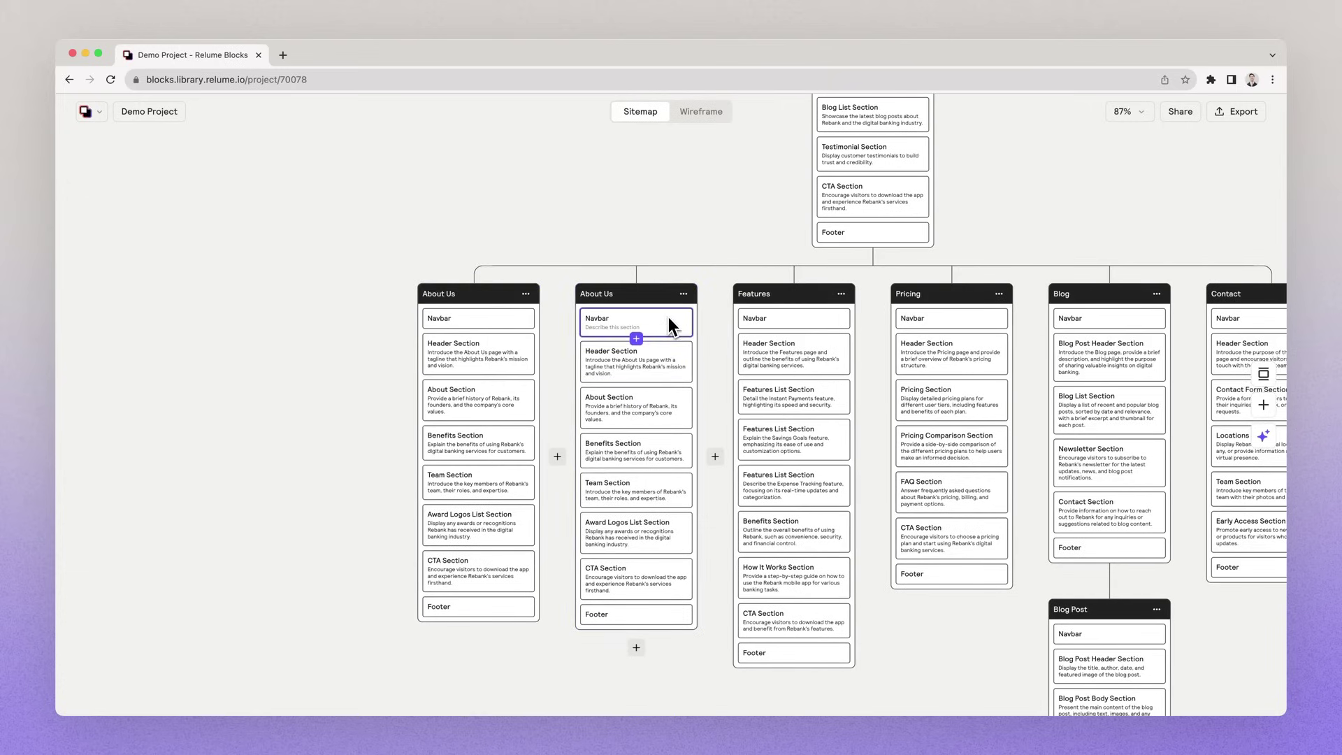
key(Delete)
key(Delete)
key(Delete)
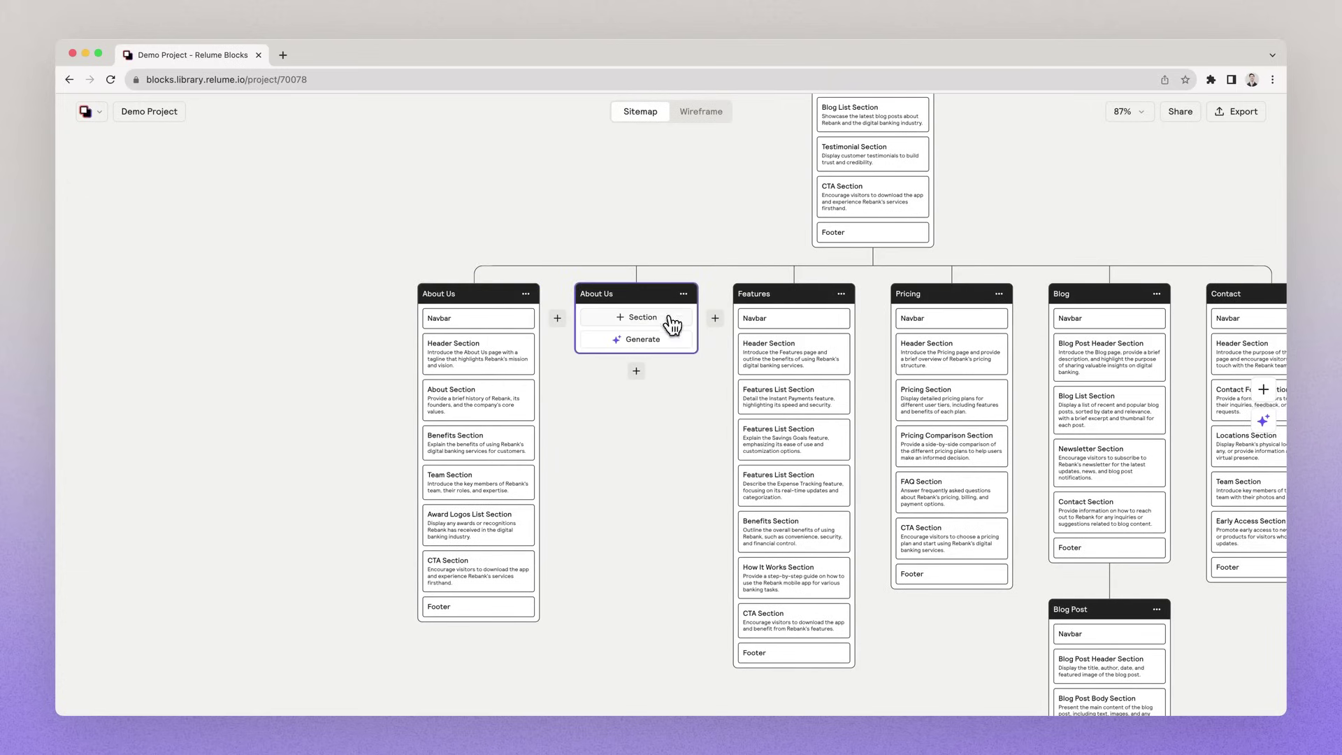
click(660, 344)
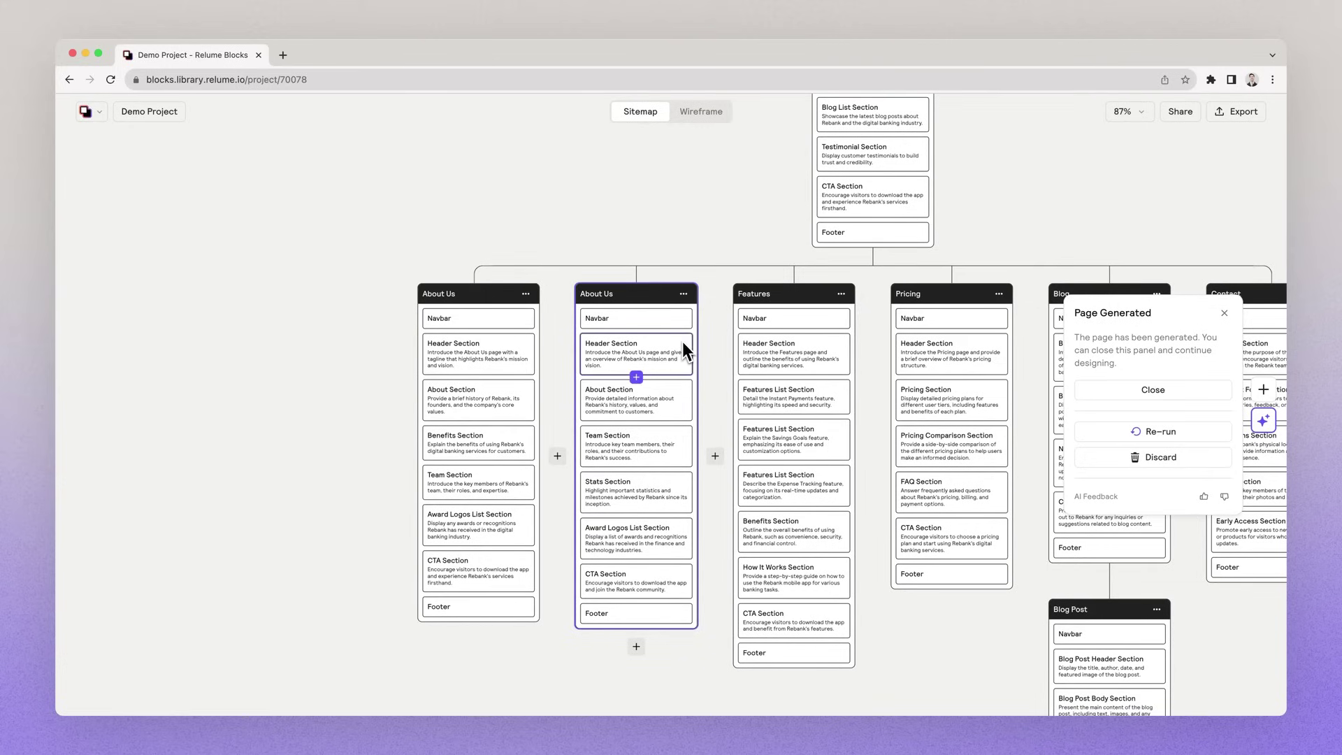
click(1138, 392)
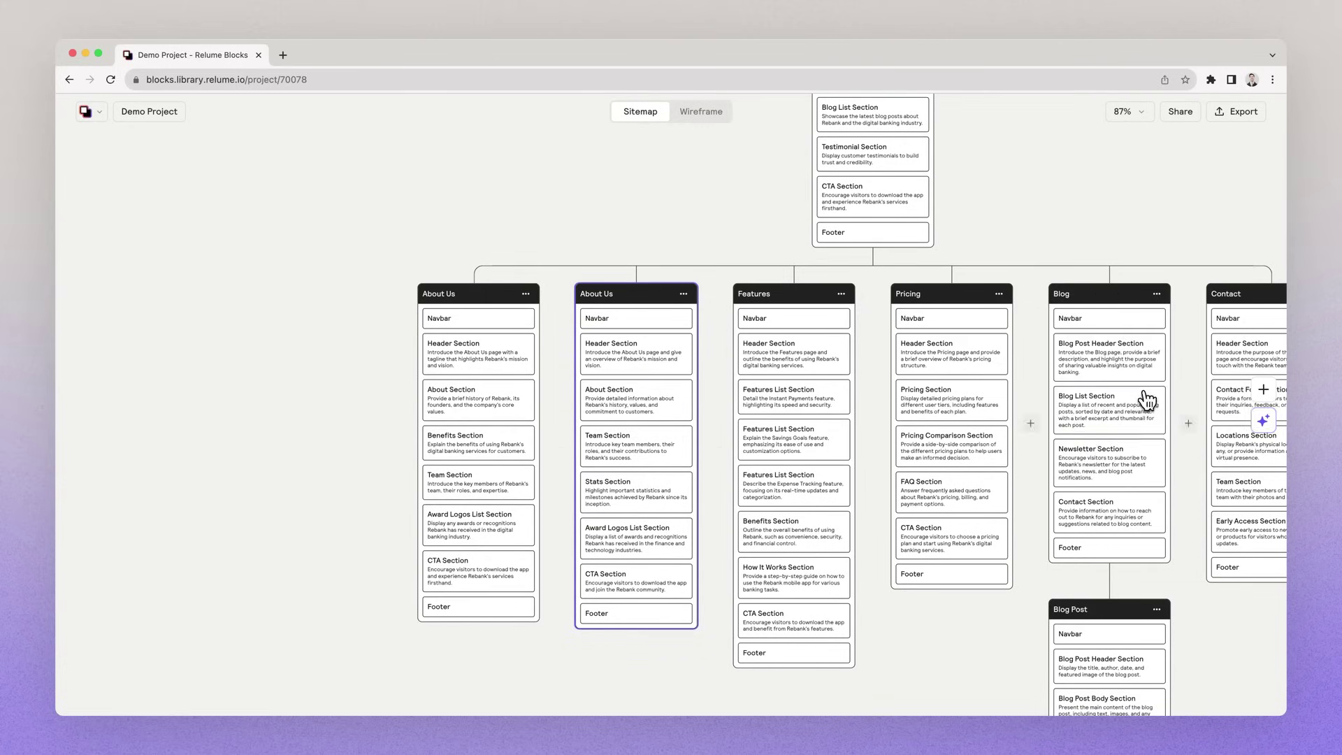
Delete the duplicate About Us page and move Pricing to the end, after Contact
right_click(482, 307)
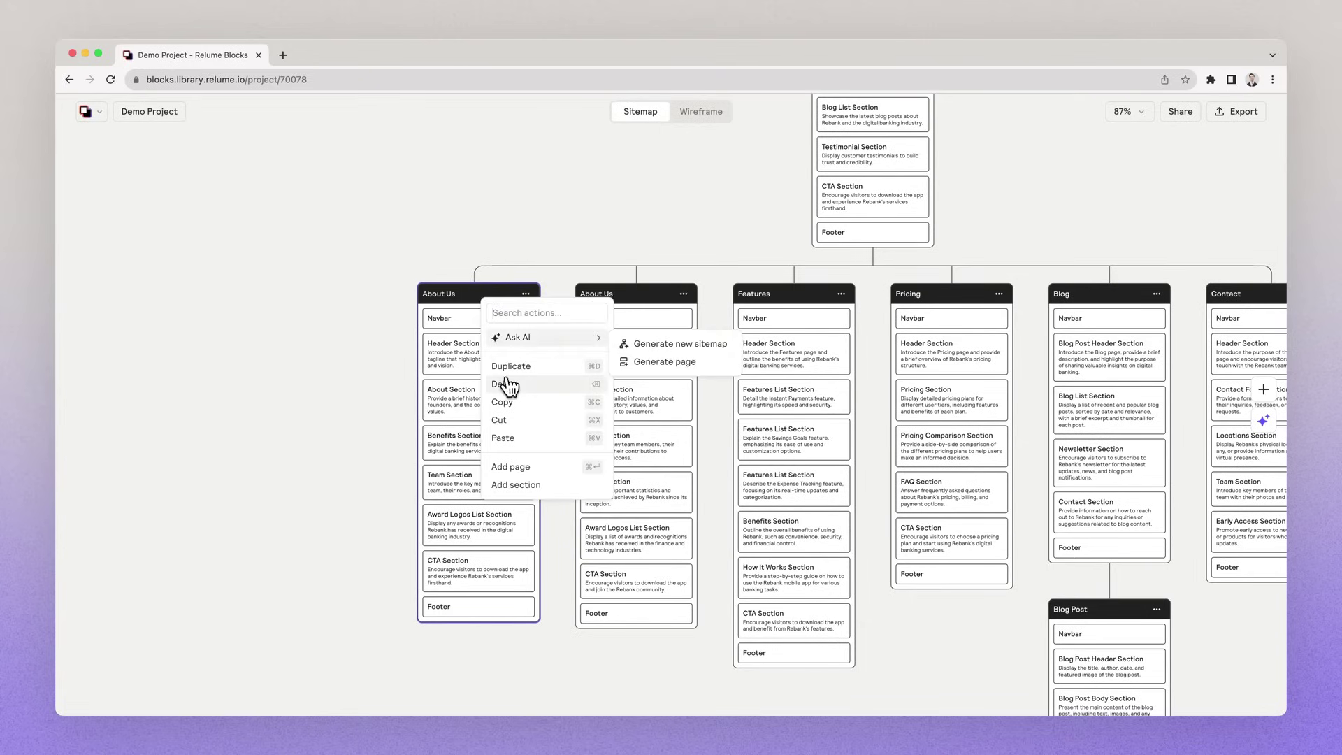
click(509, 388)
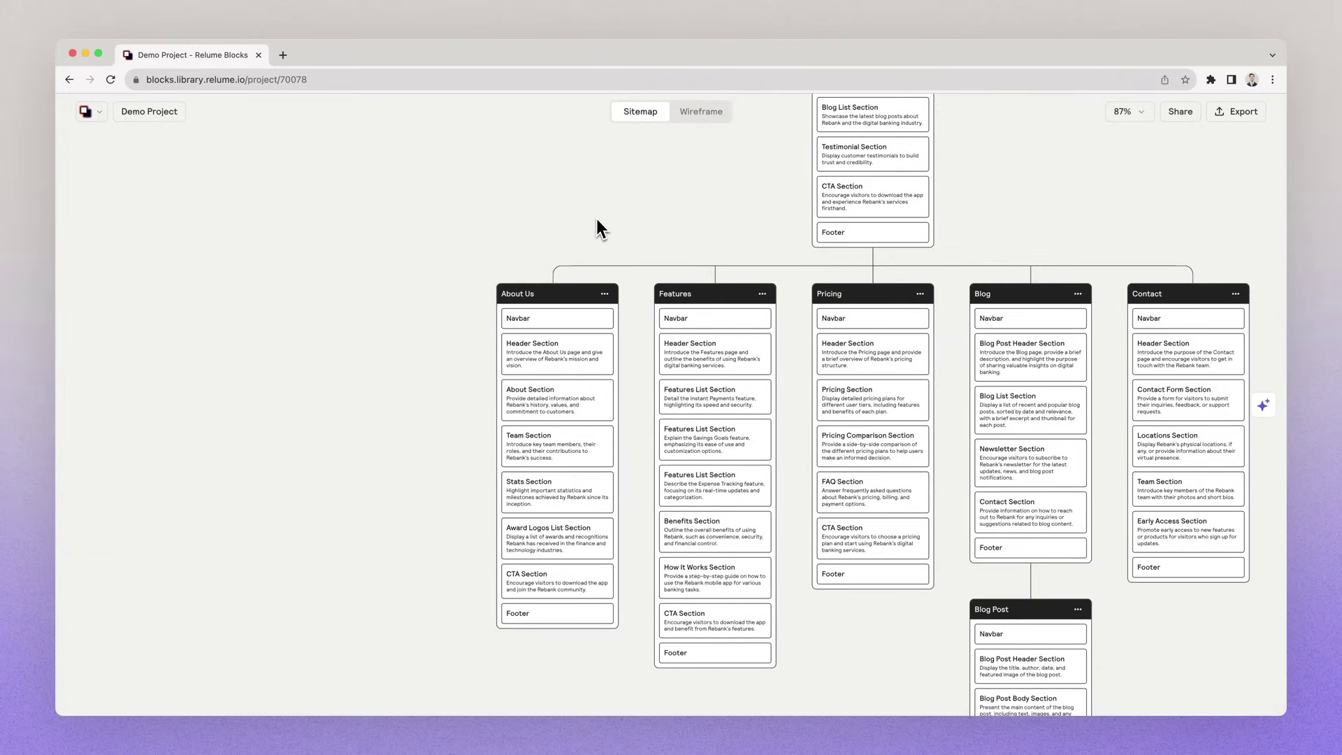
scroll(597, 219, down, 5)
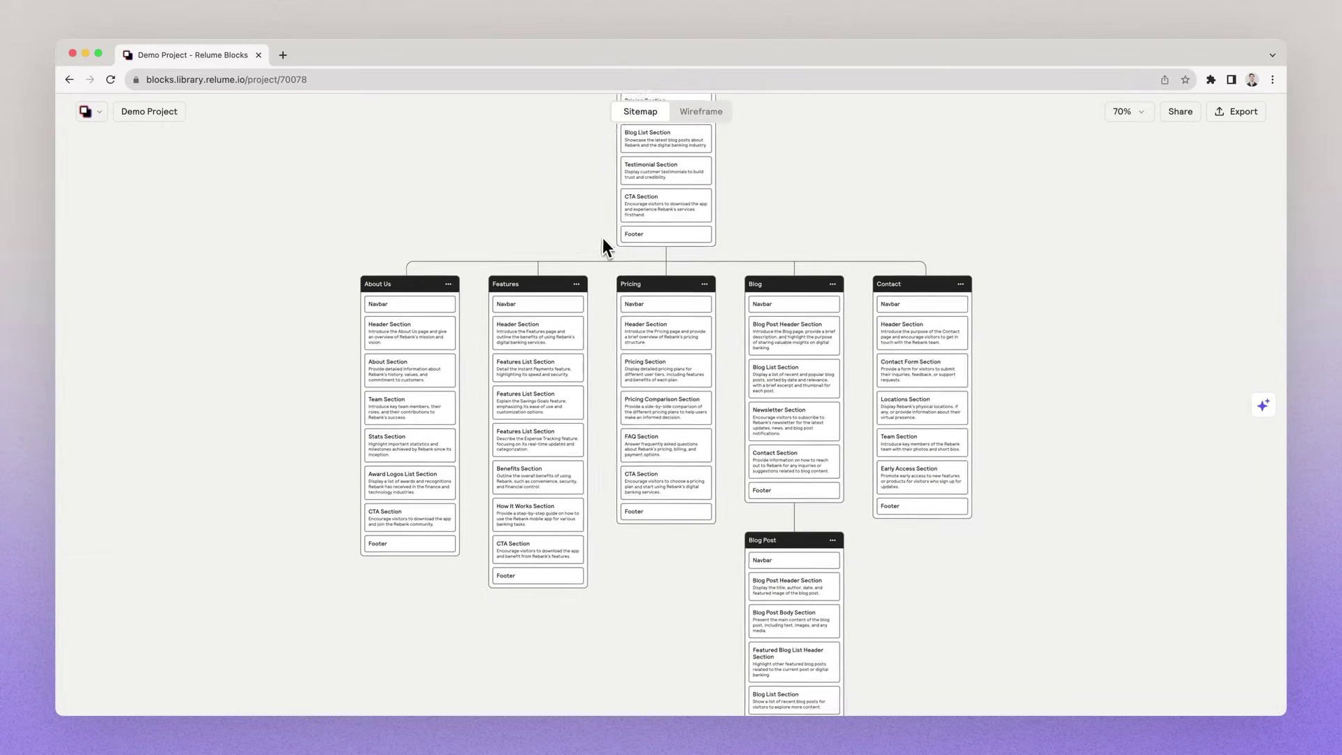
drag(615, 286, 925, 295)
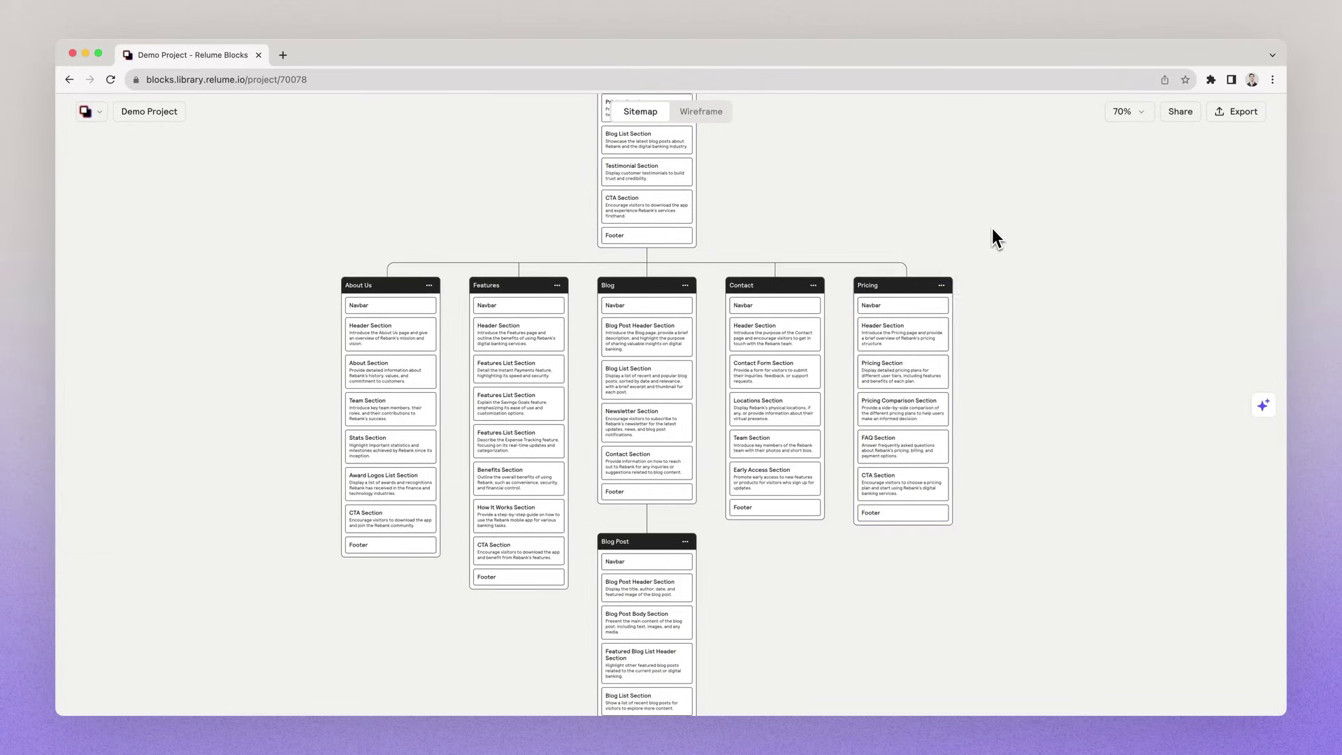
scroll(992, 228, up, 5)
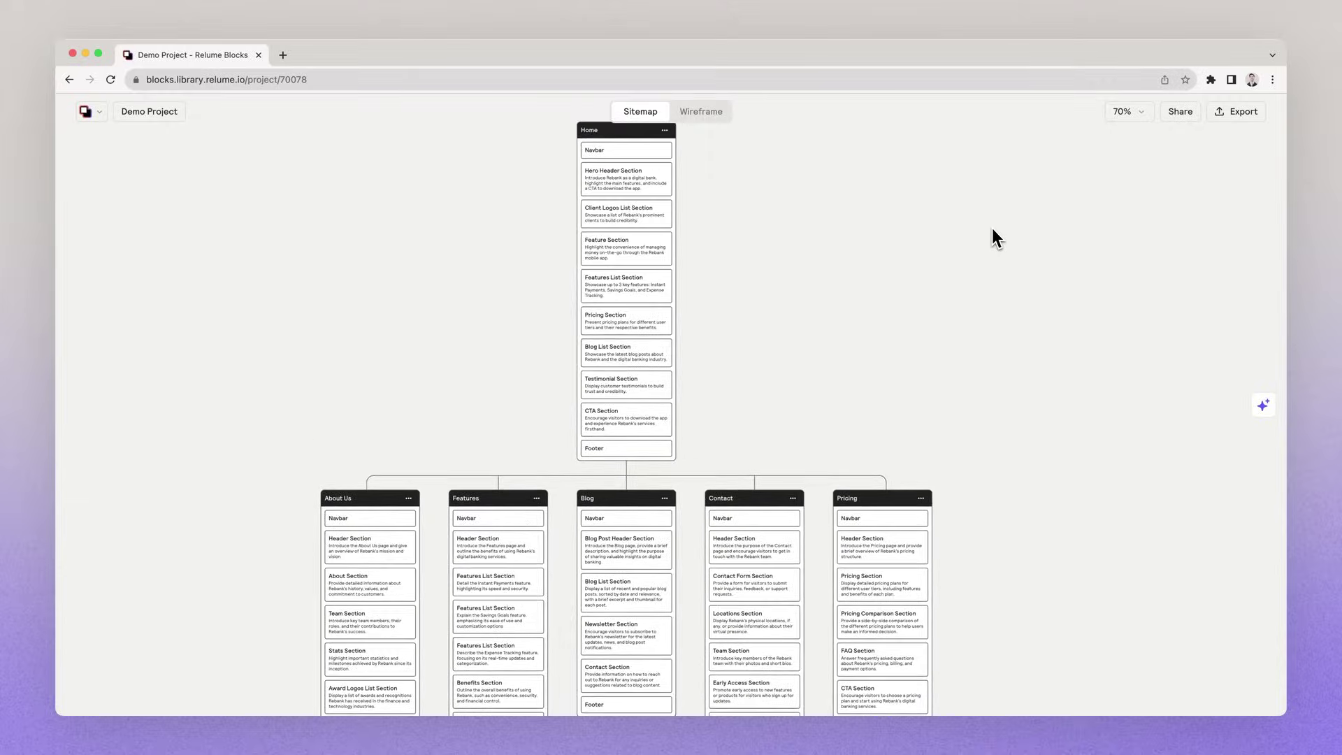
Replace 'Savings Goals' with 'Quick Transfers' in the Home Features List Section description
scroll(683, 221, up, 5)
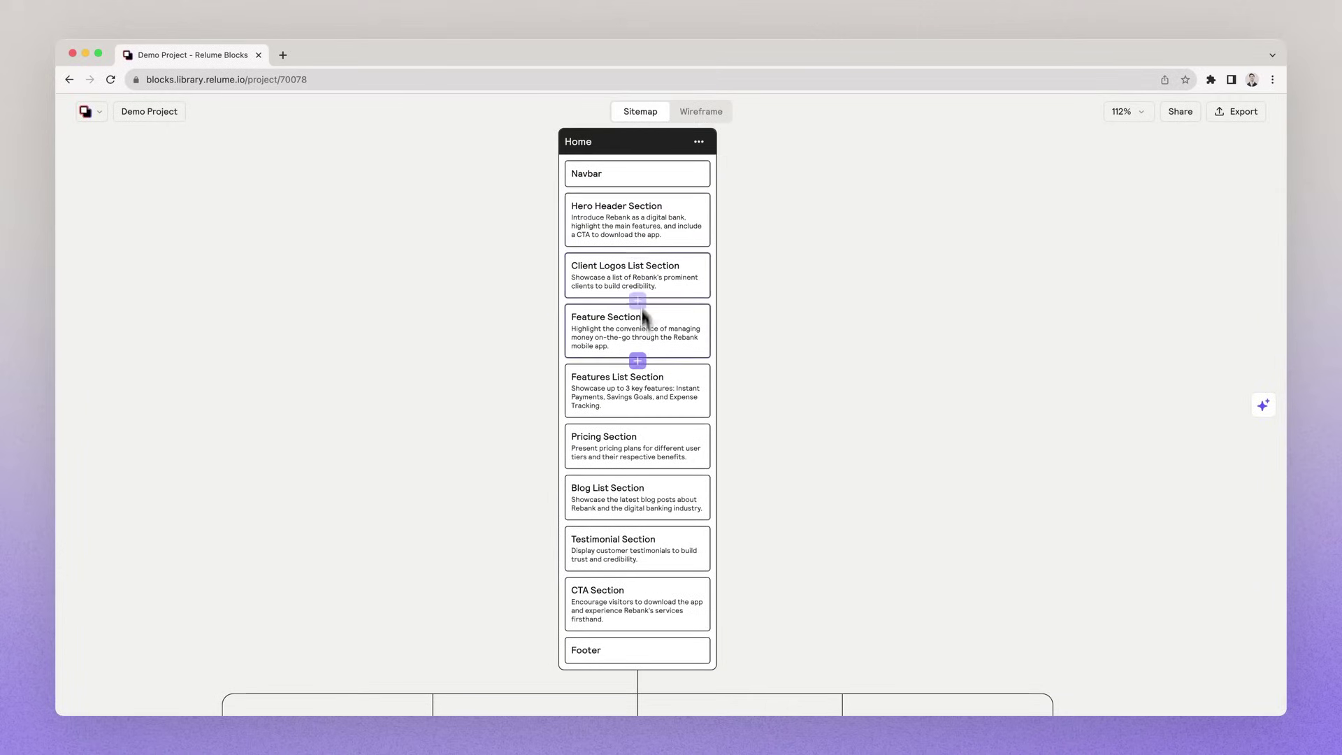
double_click(604, 394)
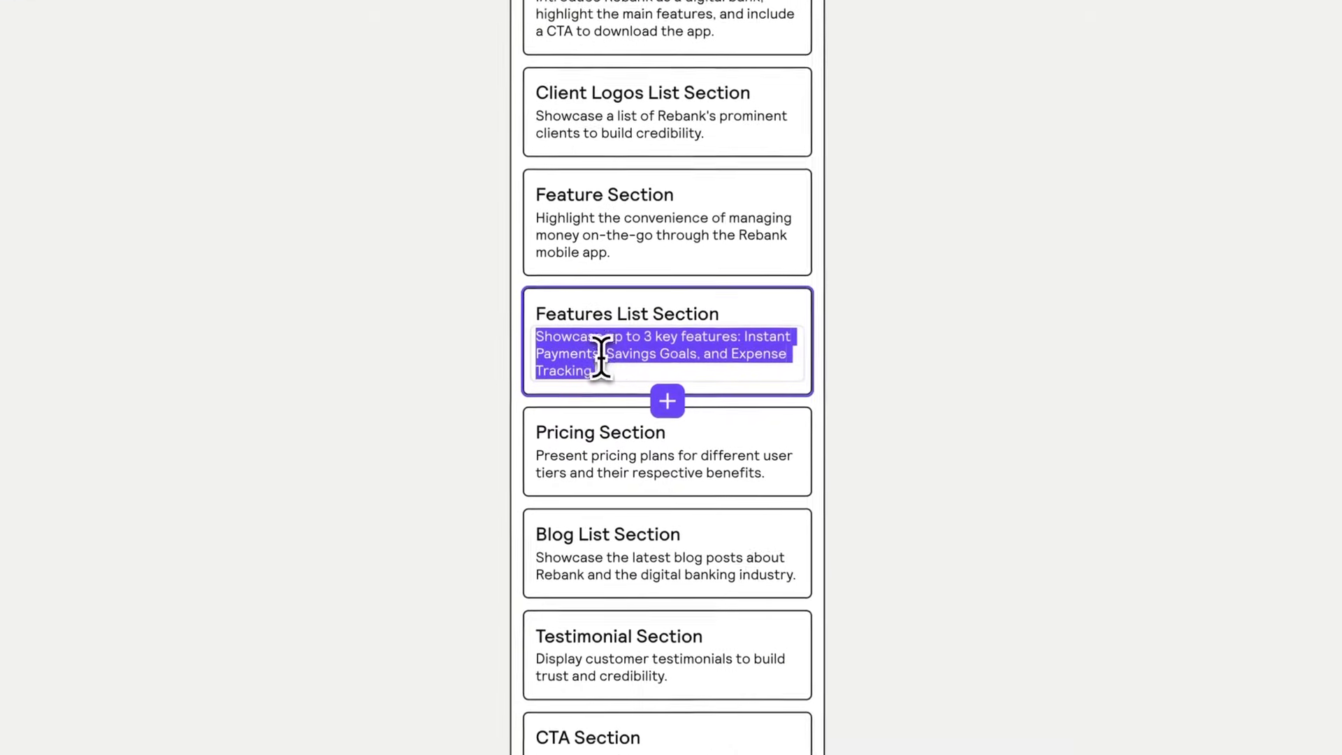
click(603, 354)
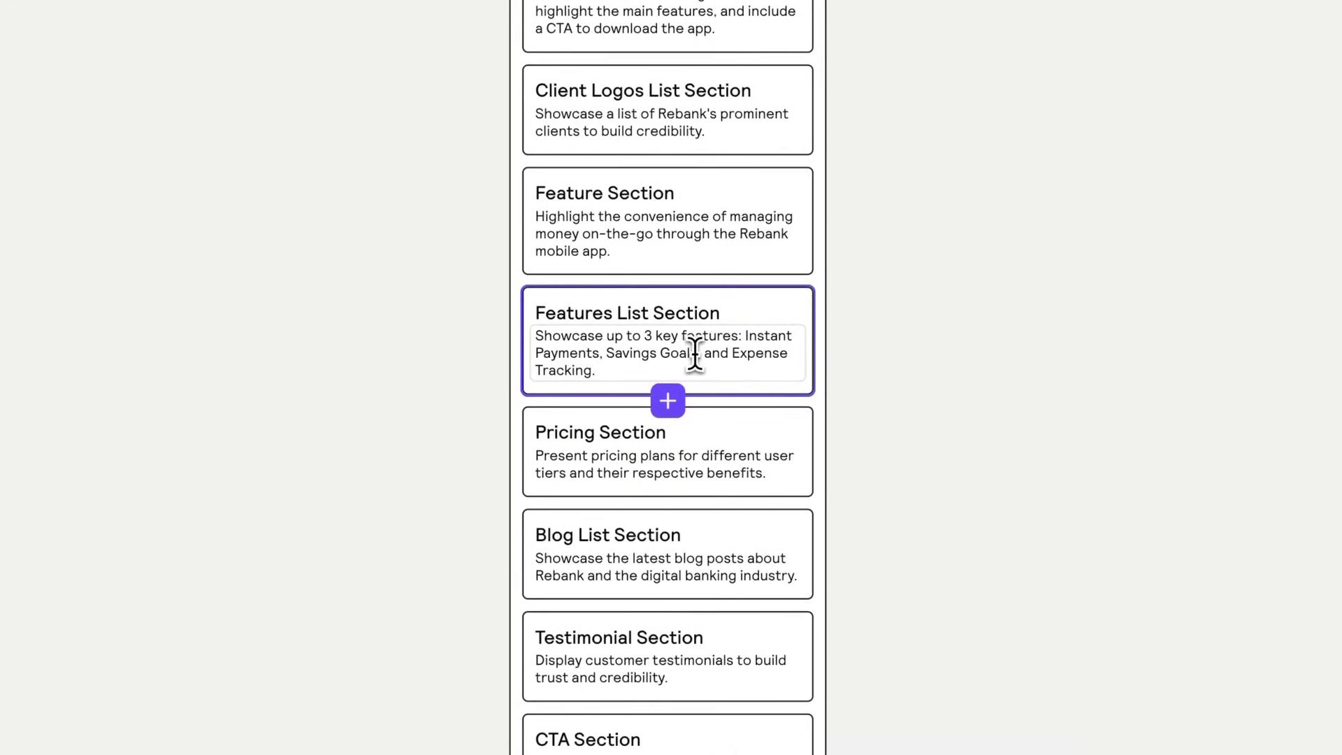
text(Quick Transfers)
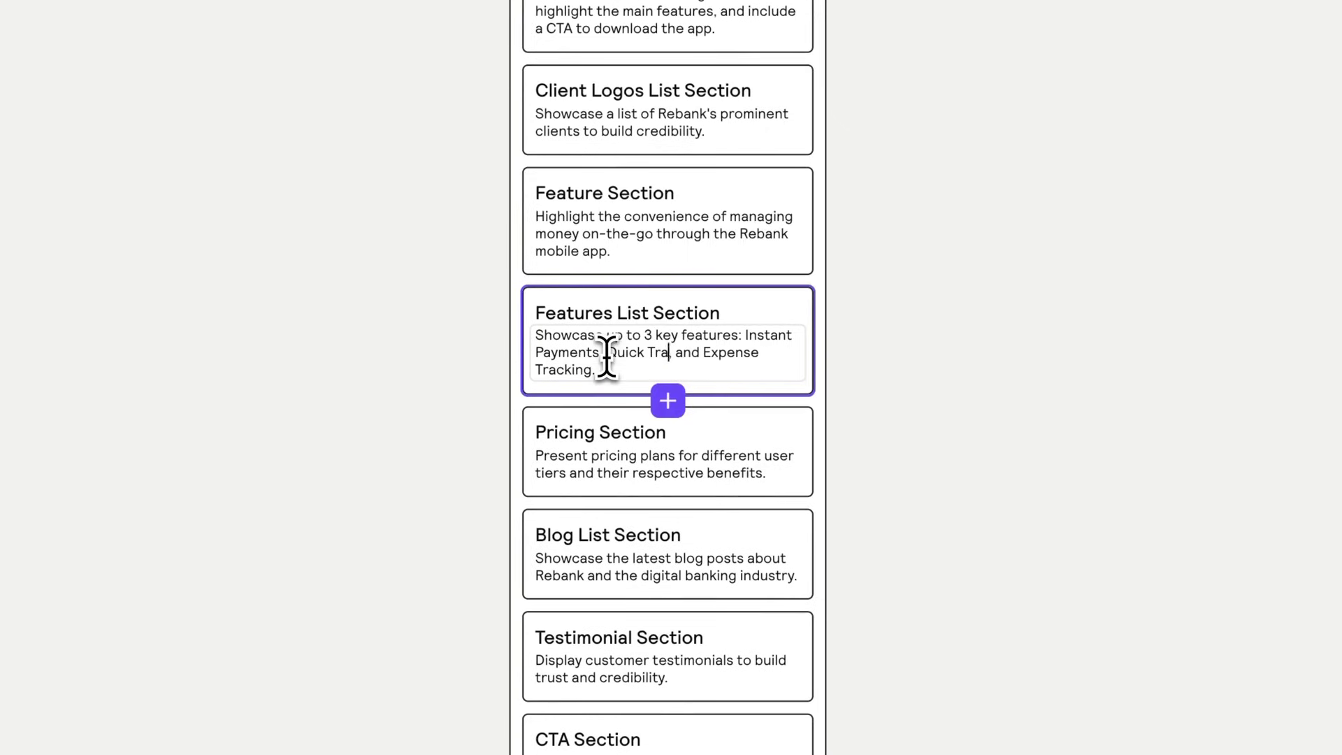
click(1037, 370)
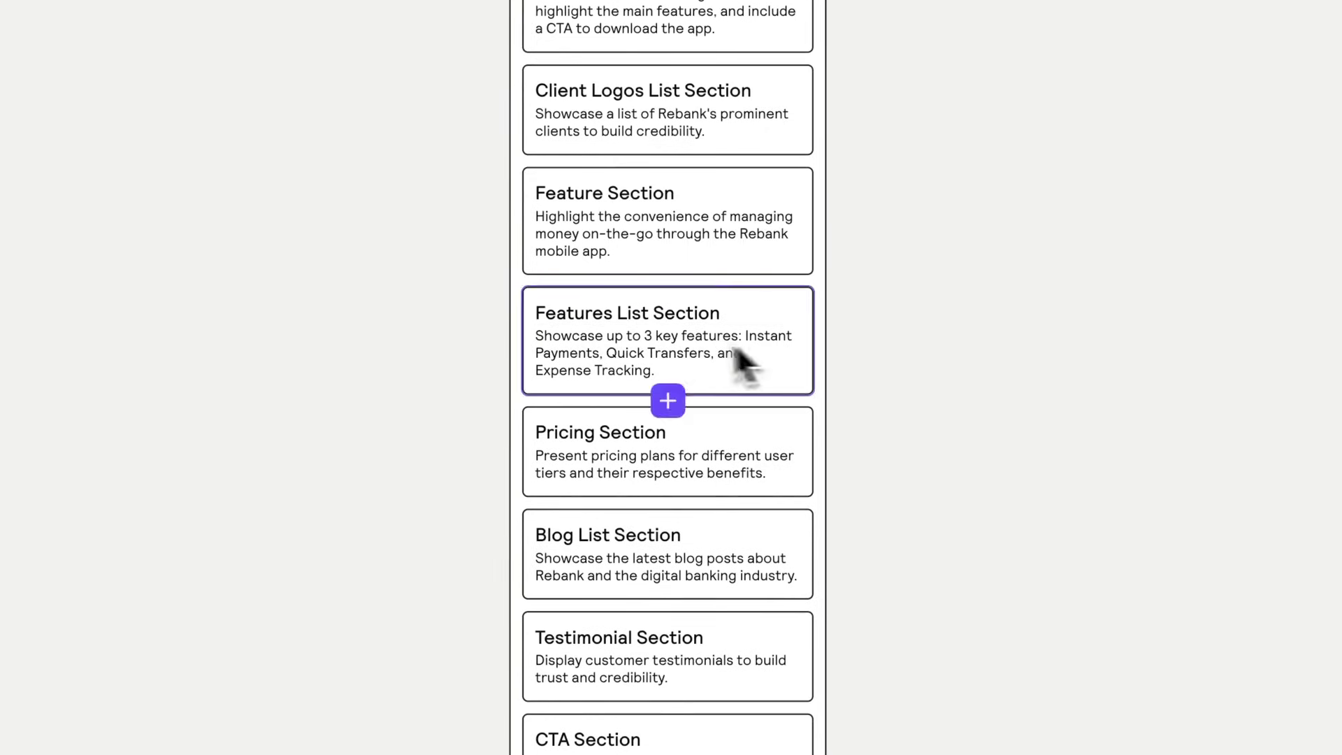
triple_click(660, 319)
click(1029, 297)
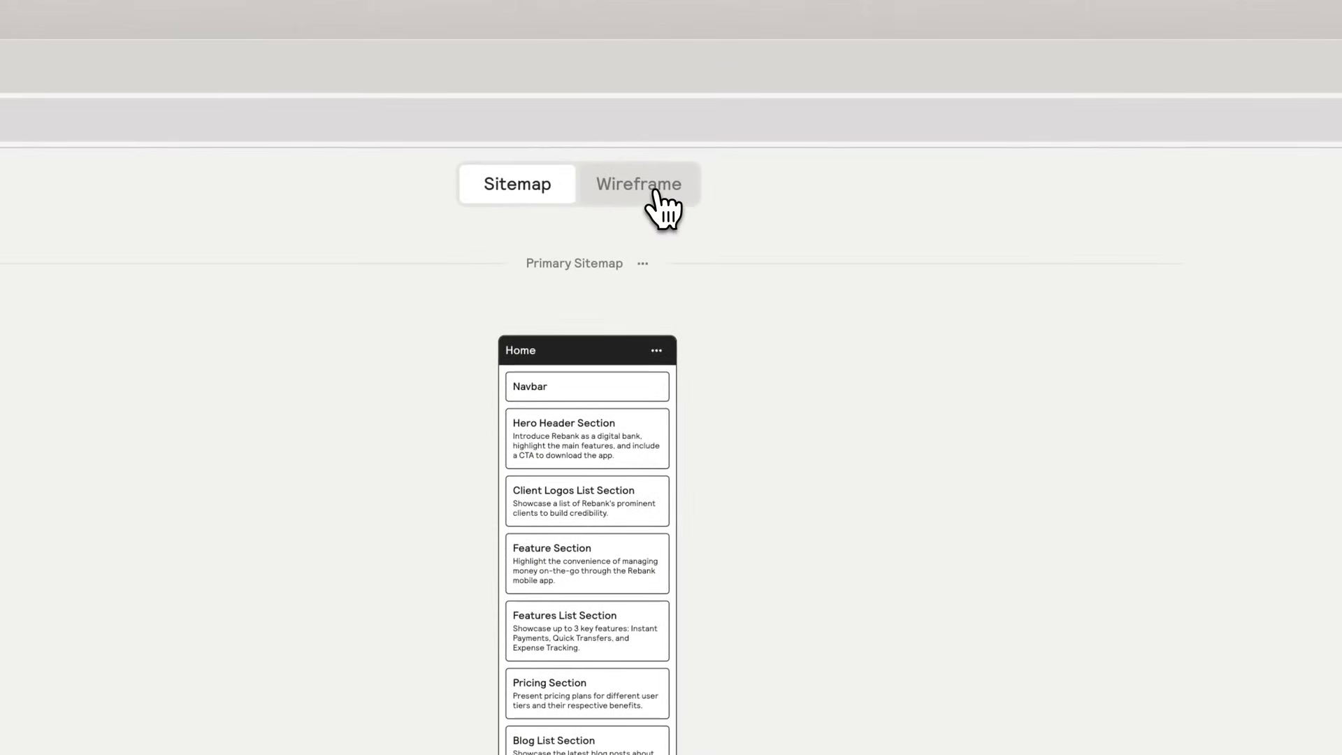
Switch to Wireframe view and review the Home and About Us page layouts
click(657, 198)
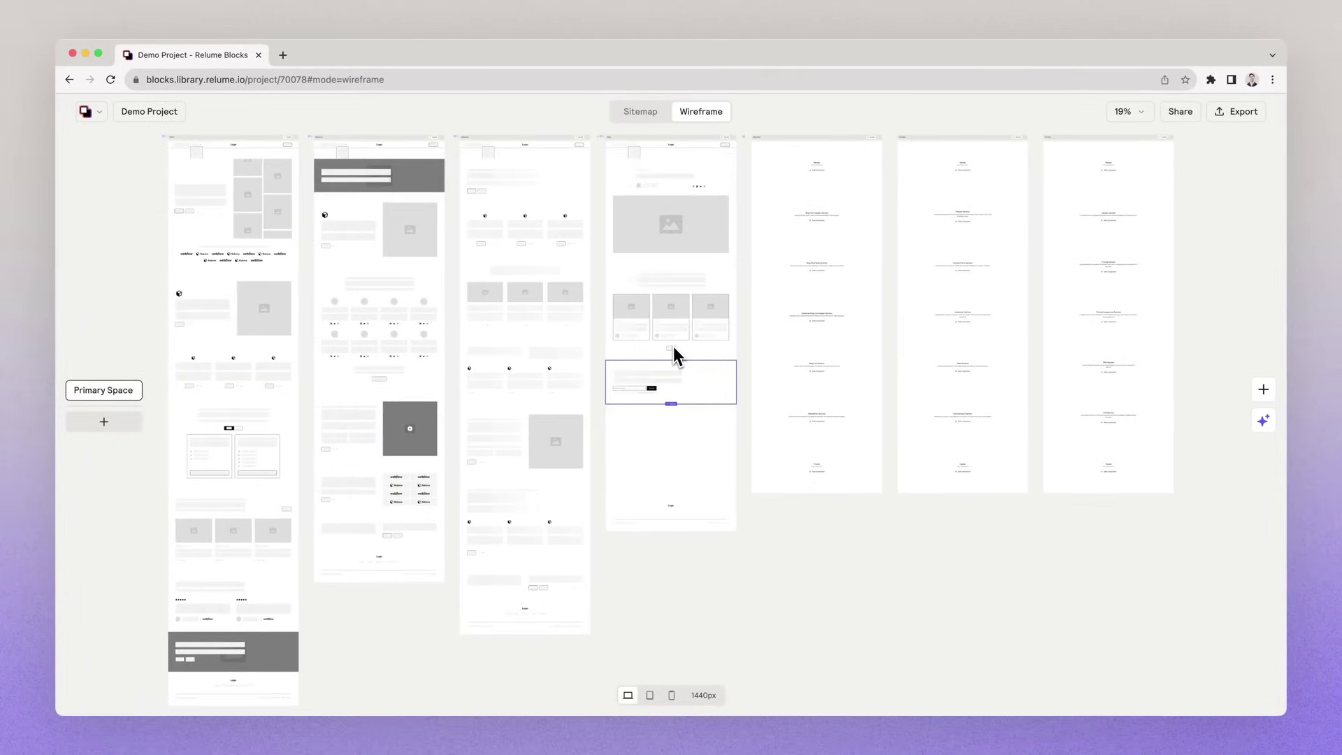
scroll(194, 178, up, 5)
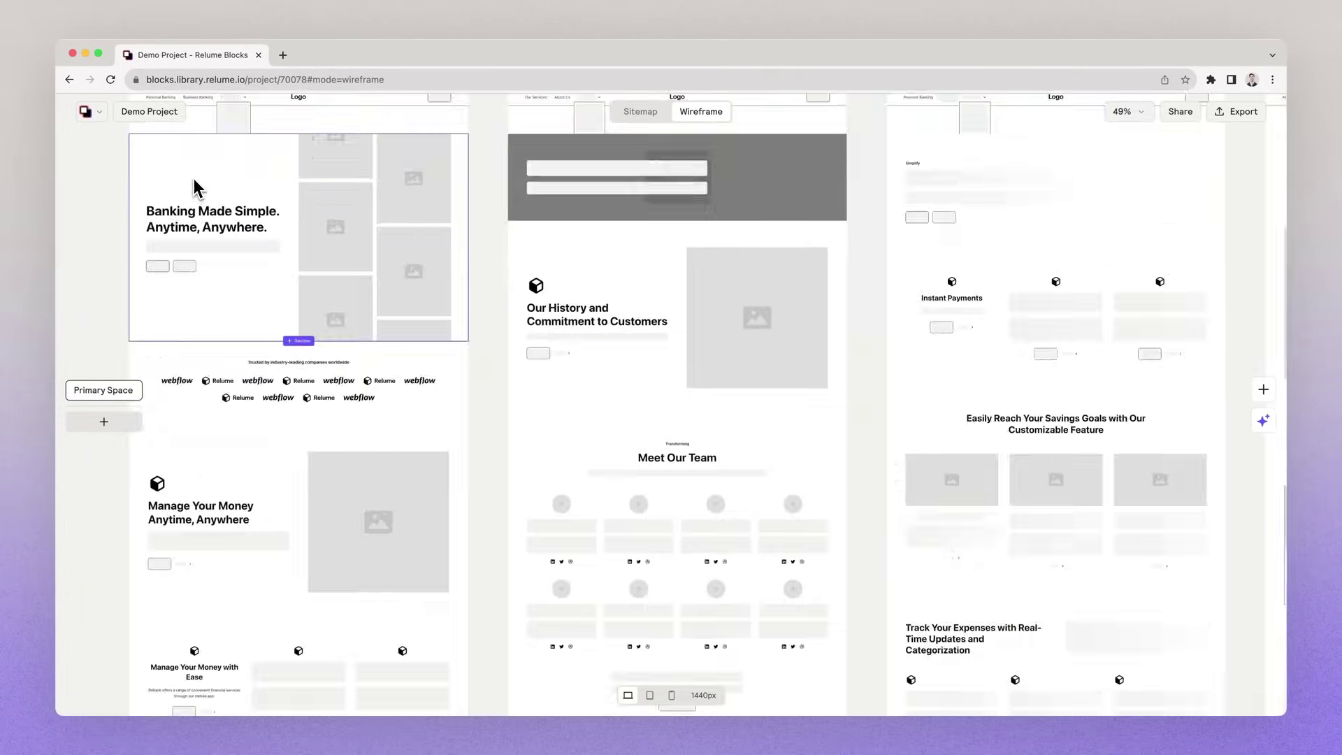
scroll(194, 178, up, 3)
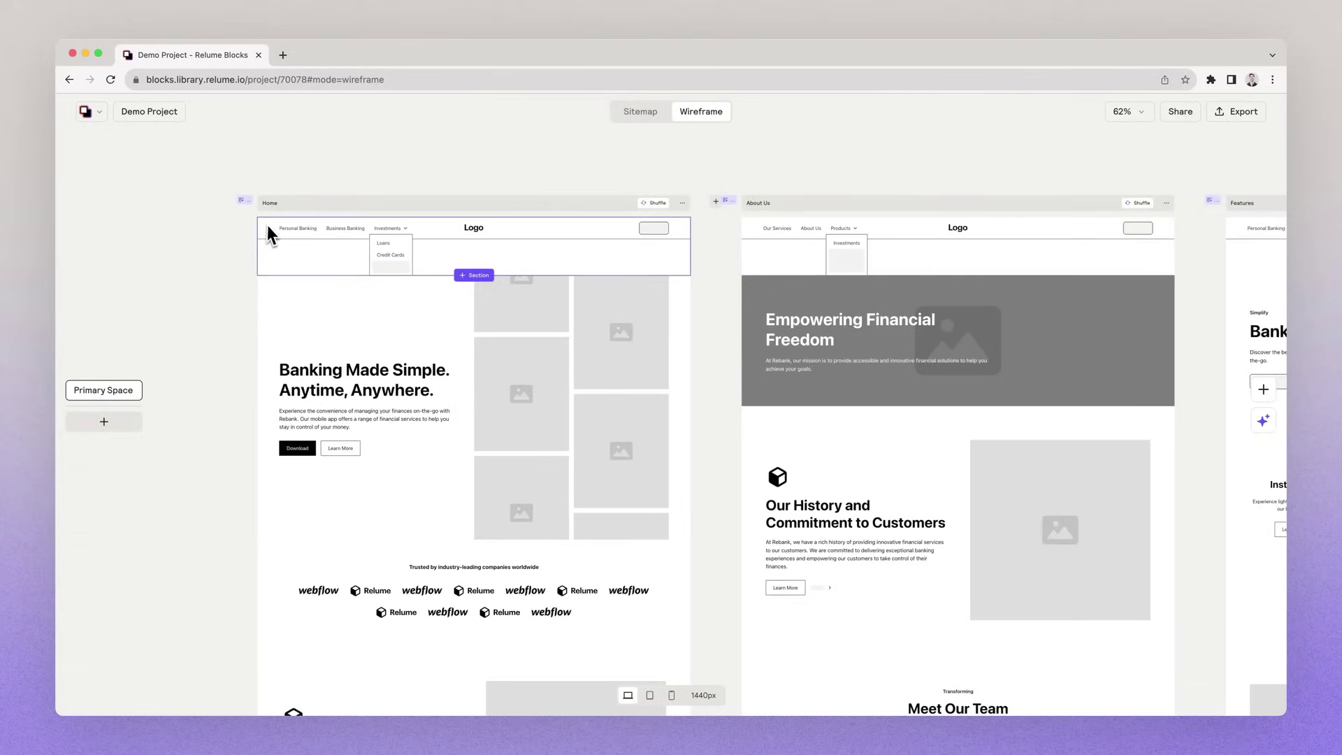
scroll(270, 227, left, 2)
scroll(513, 312, down, 5)
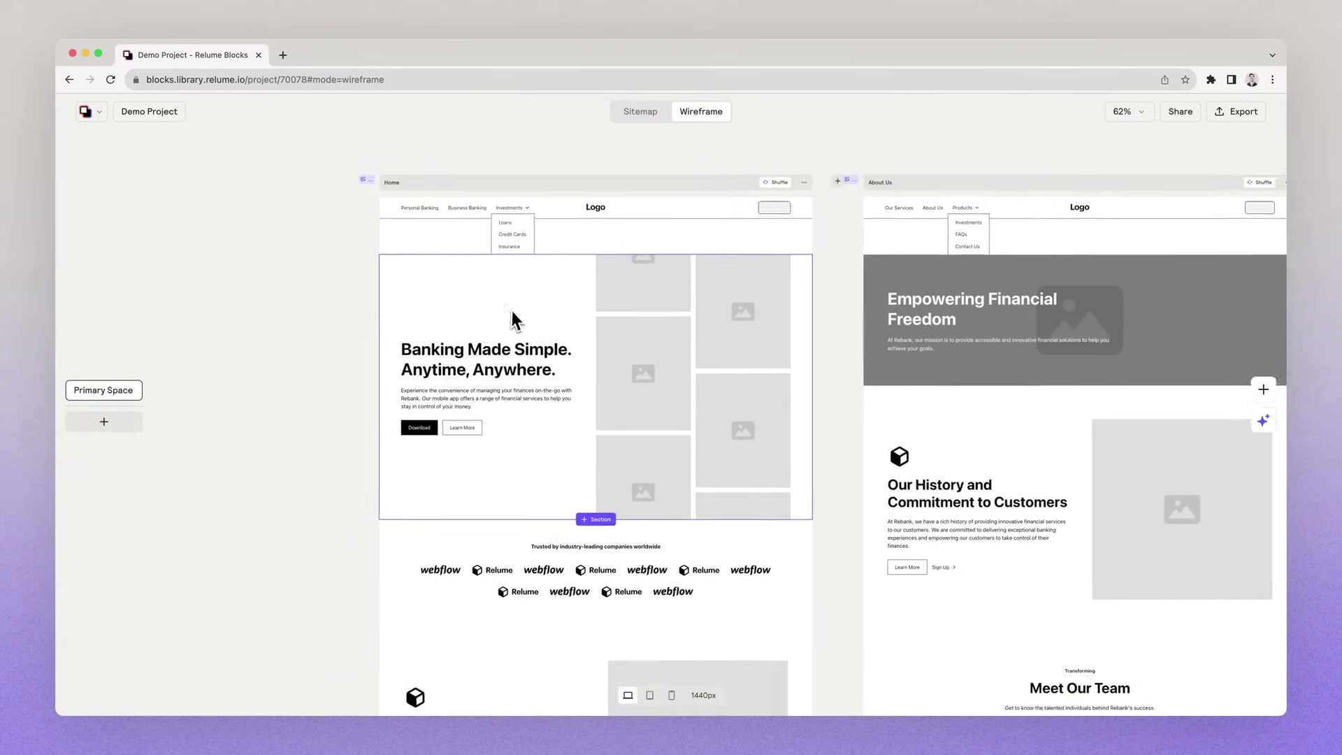
scroll(513, 311, down, 10)
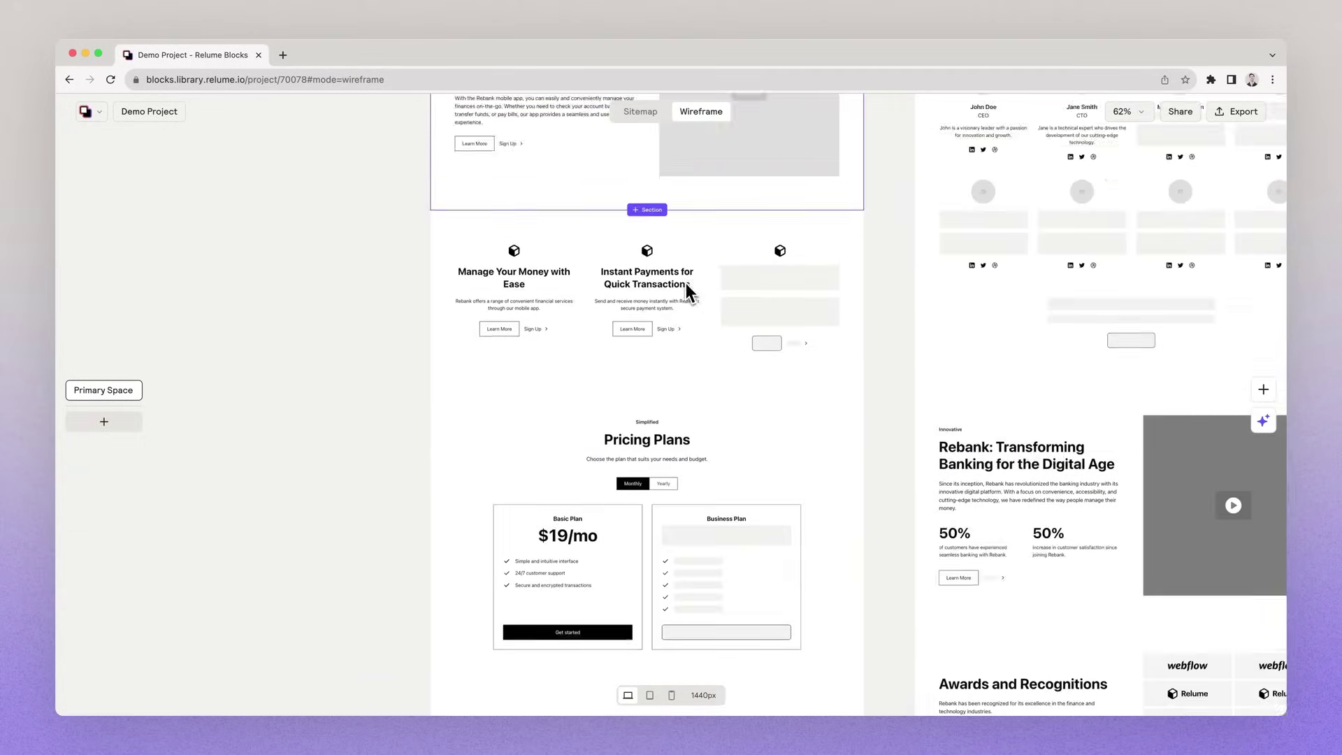
scroll(686, 285, down, 2)
scroll(686, 285, left, 1)
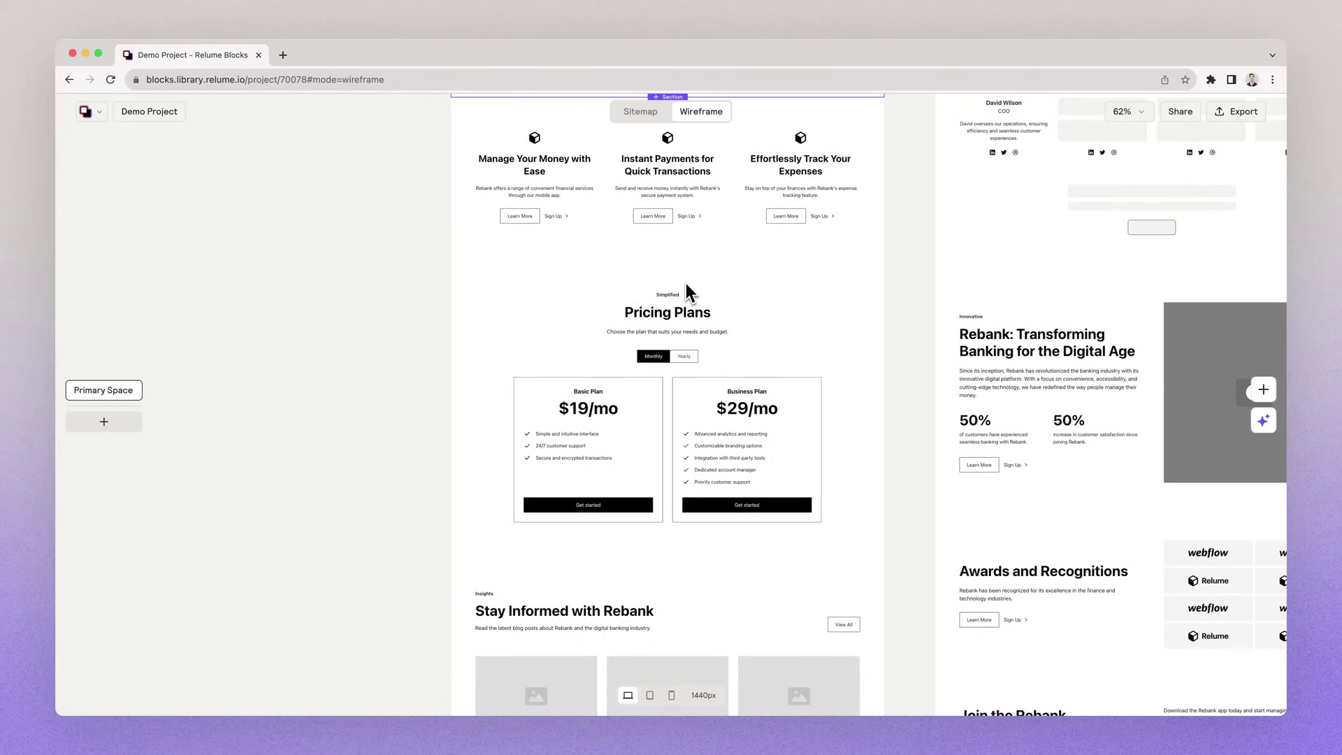
scroll(723, 463, up, 10)
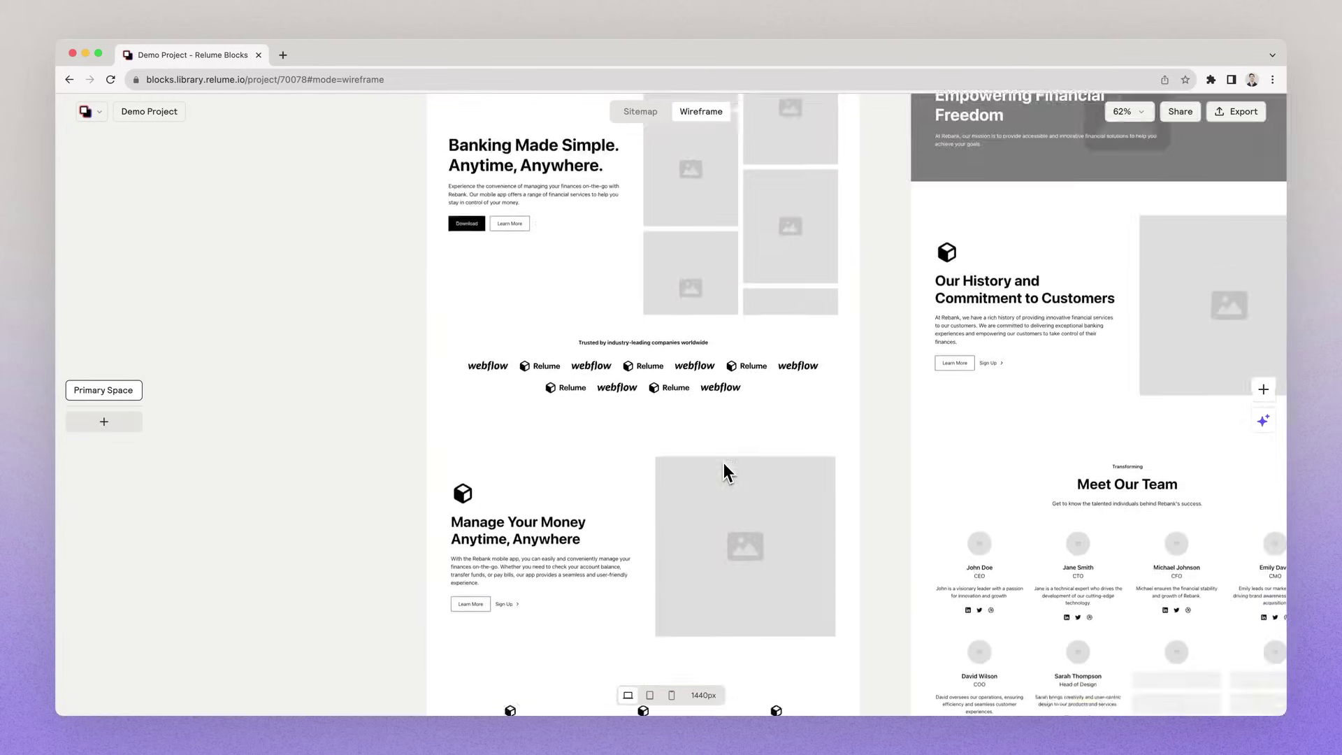
scroll(723, 463, up, 1)
scroll(727, 387, up, 3)
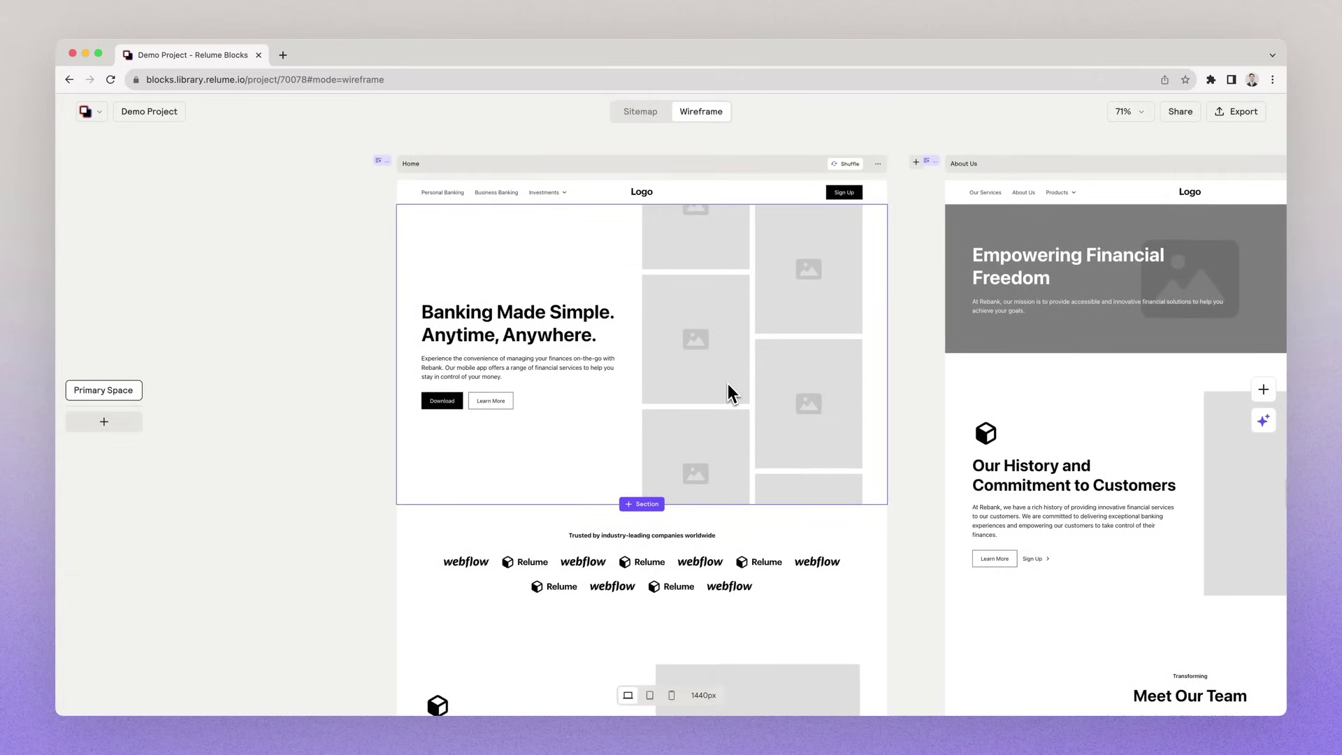
scroll(728, 384, up, 3)
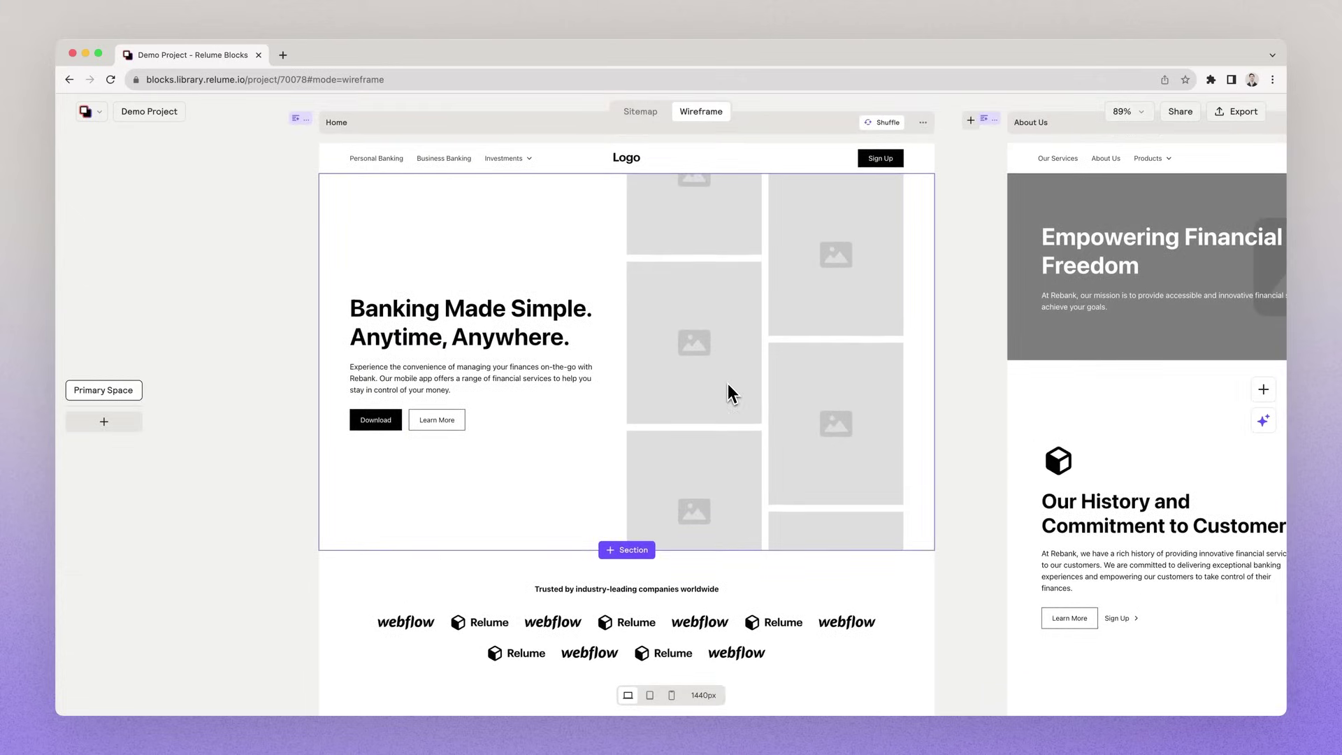
scroll(698, 414, down, 7)
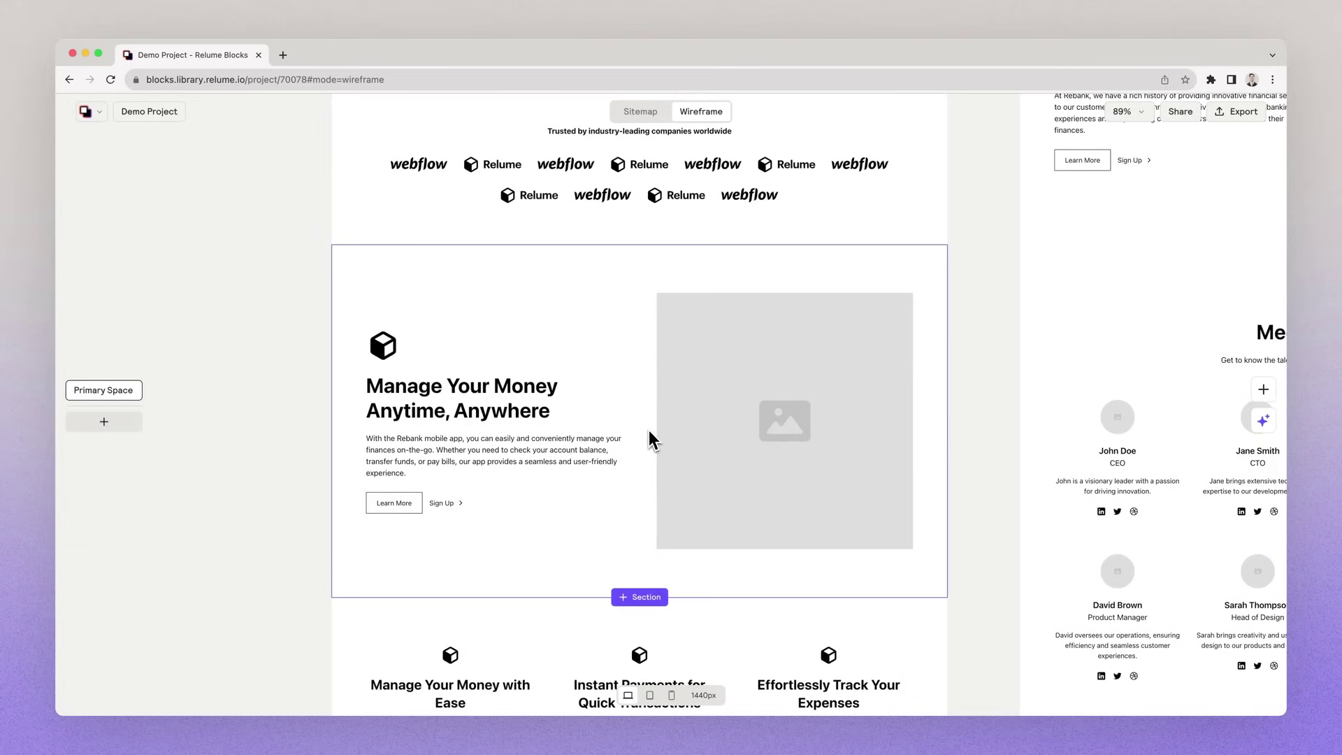
Replace the Manage Your Money feature section with Layout 16, headed 'Manage Your Money Anytime, Anywhere' with three bullets
click(631, 341)
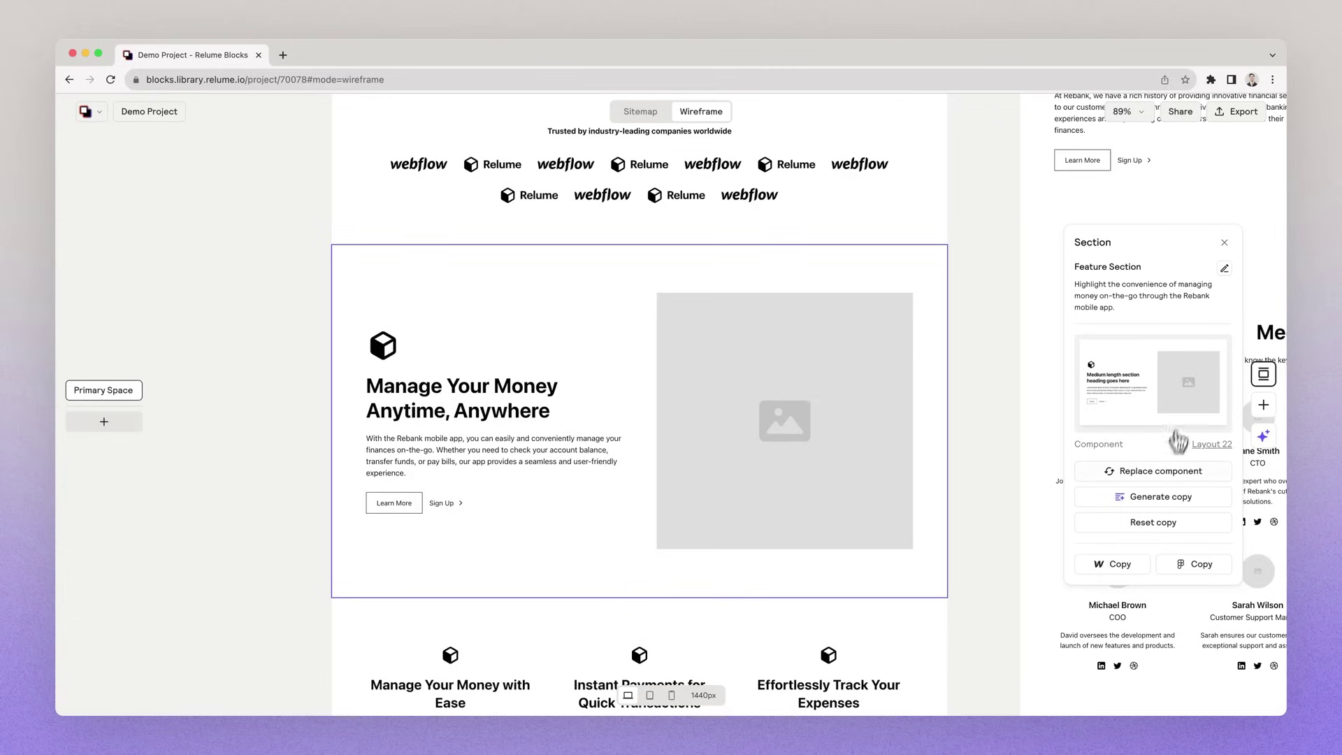
click(1161, 472)
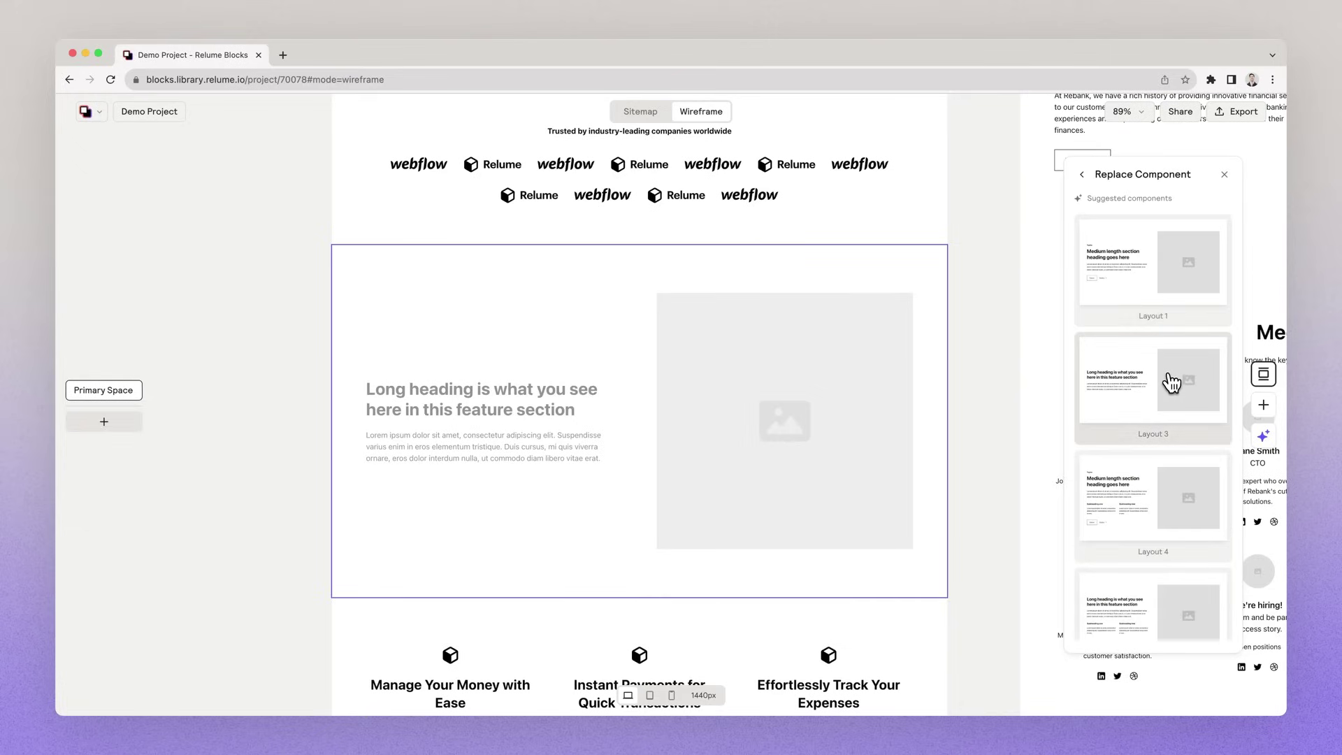
scroll(1172, 383, down, 5)
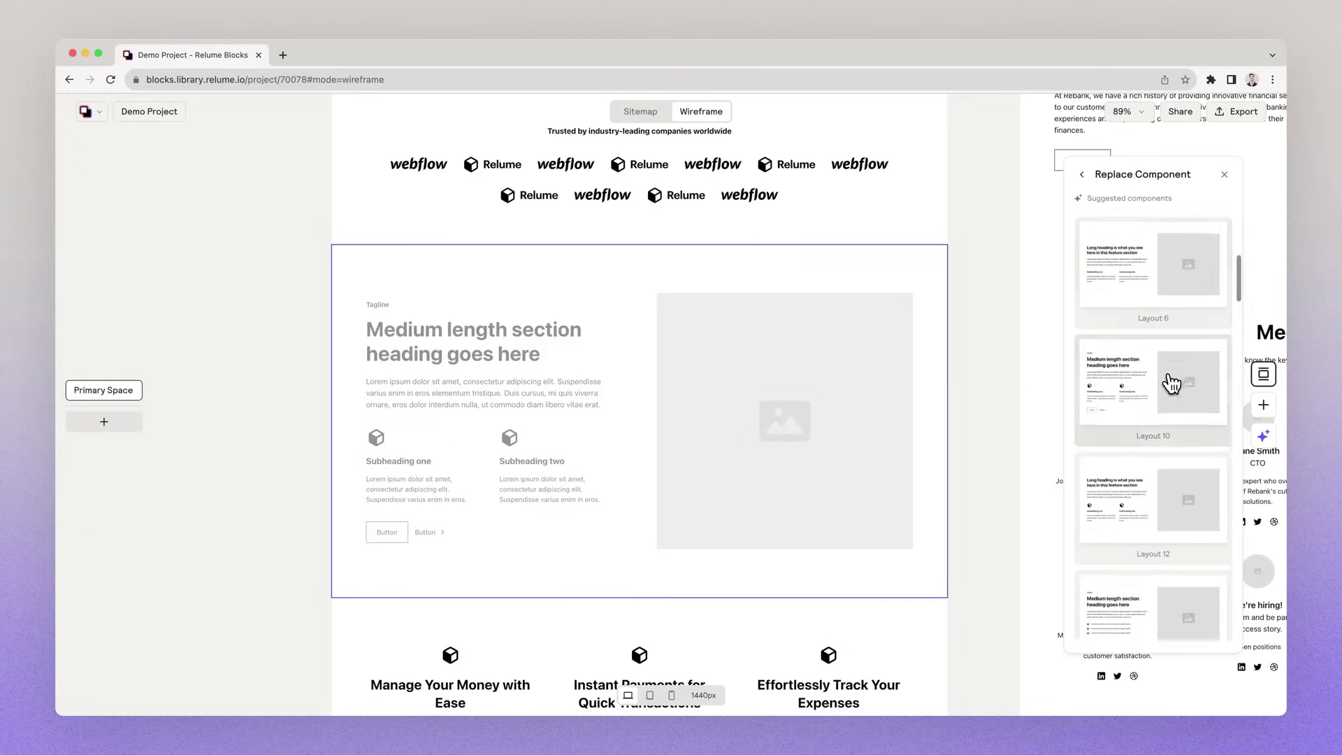
scroll(1172, 384, down, 3)
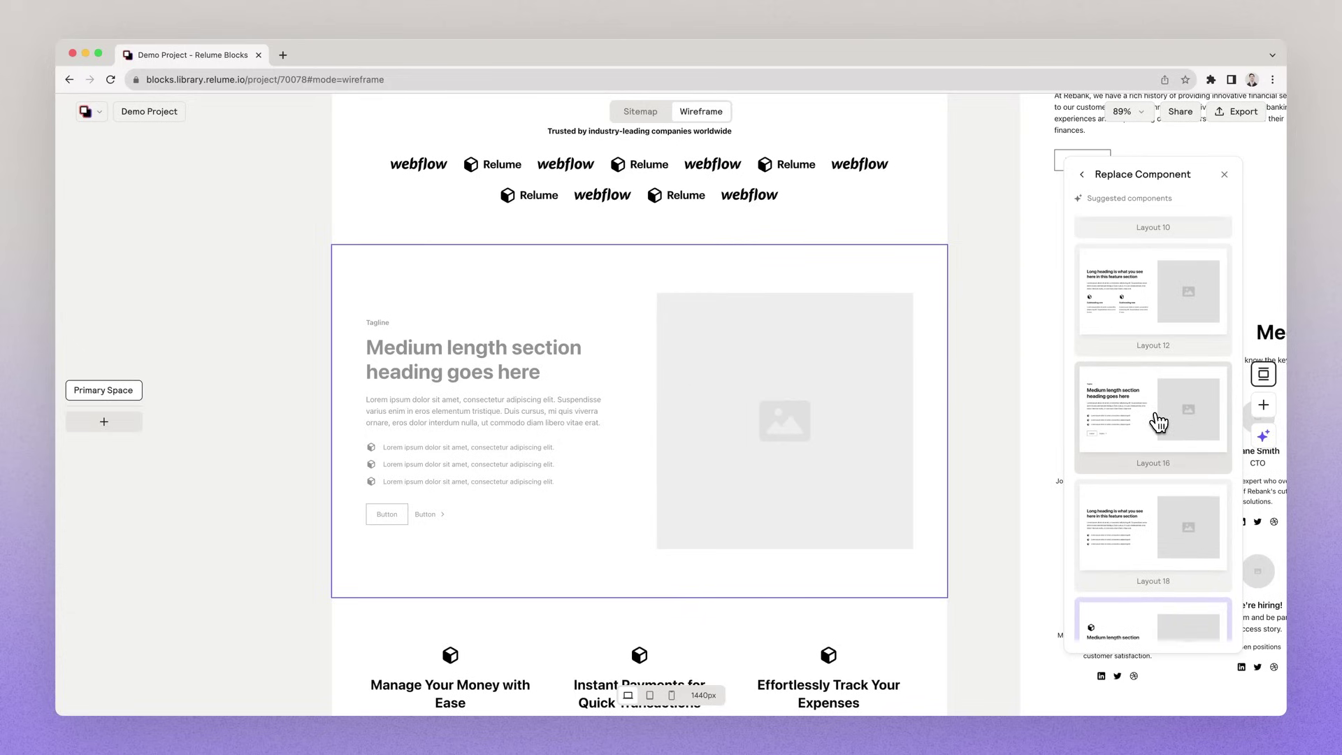
click(1158, 423)
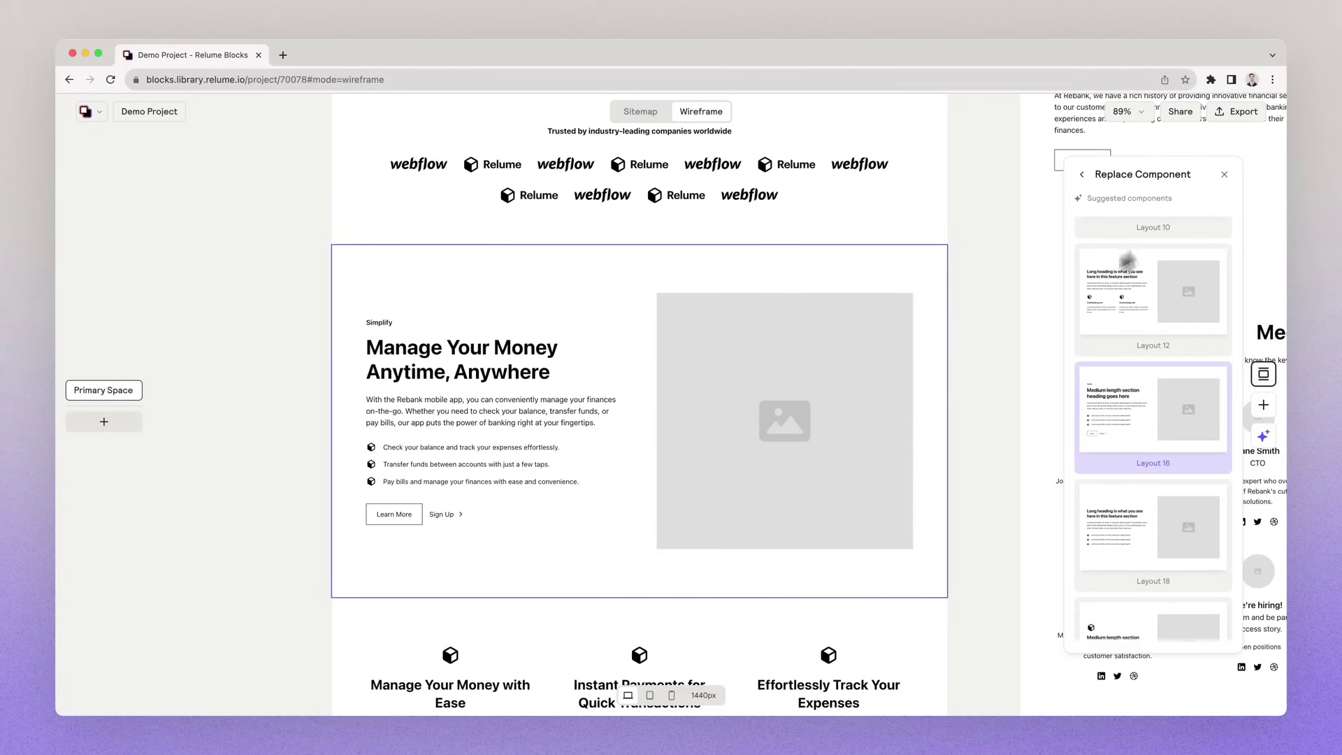
click(1084, 175)
Switch the client logos section to the Logo 3 layout, a single row of webflow and Relume logos
scroll(996, 285, up, 5)
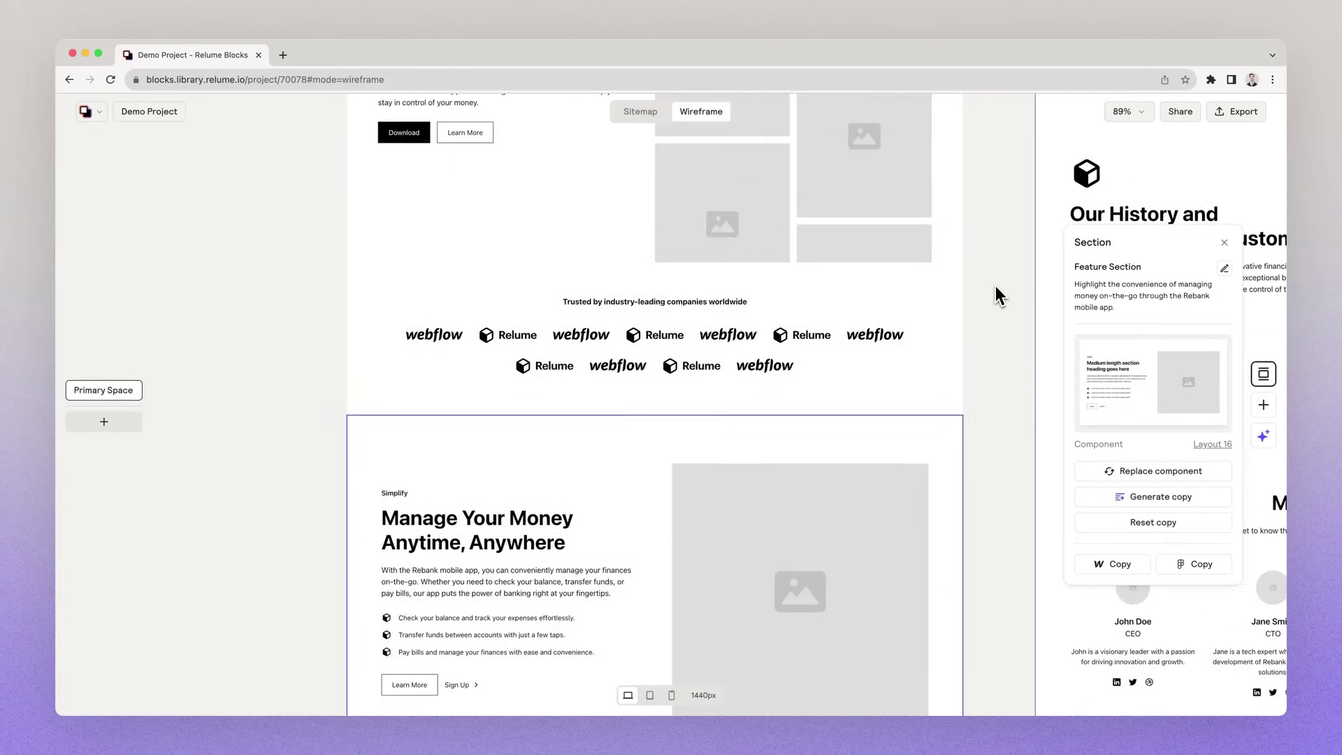
click(914, 348)
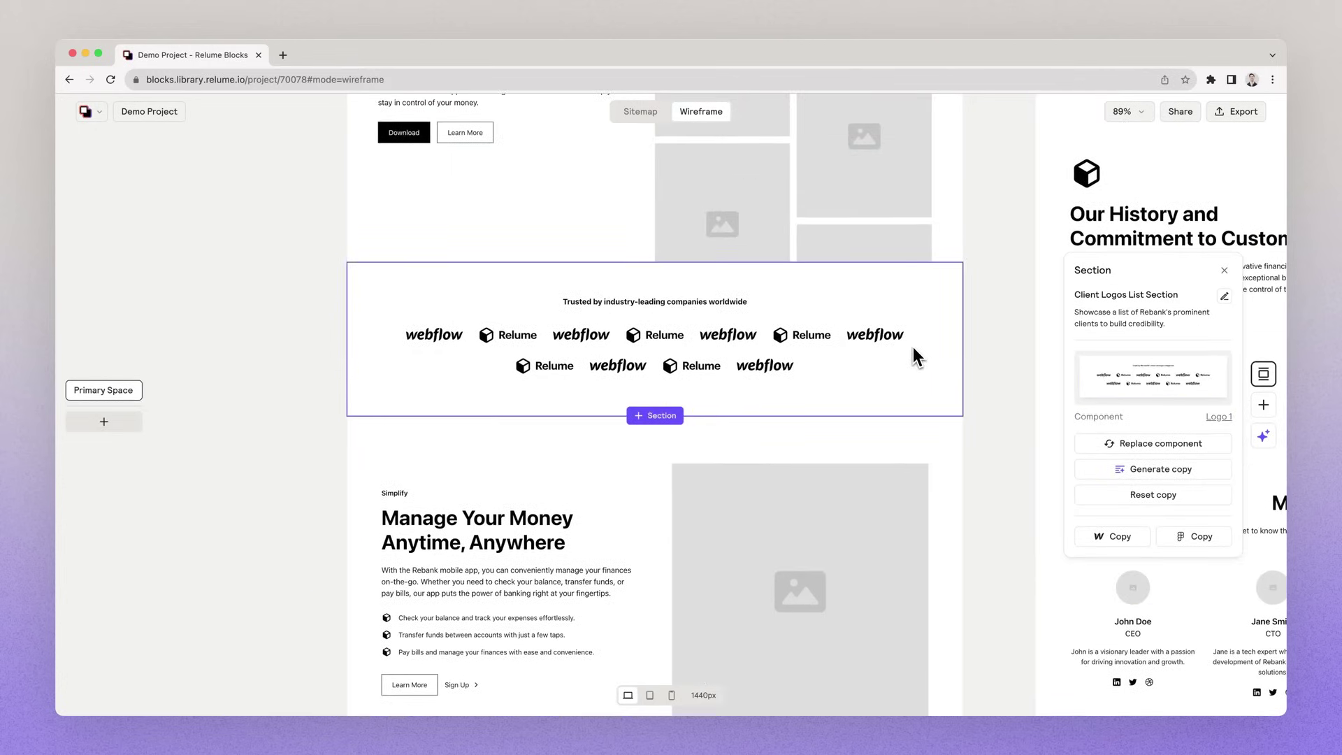
click(1138, 444)
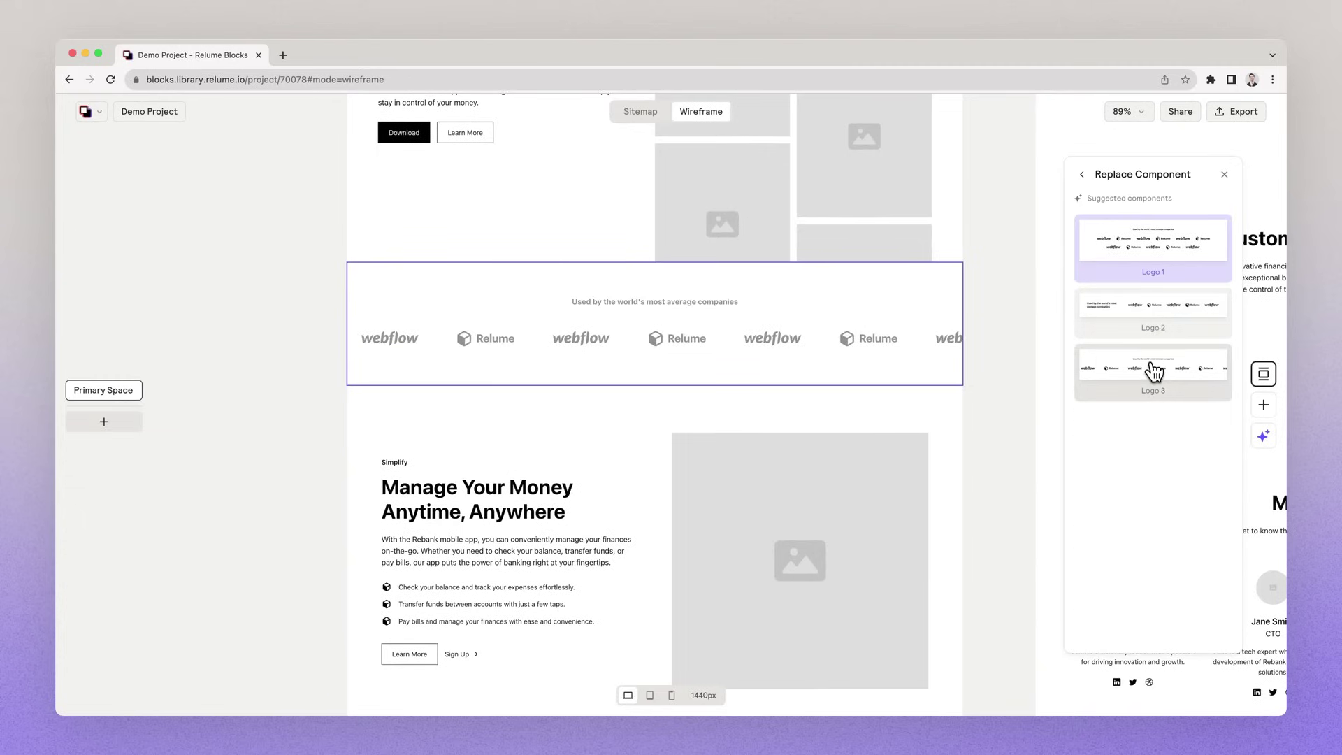
click(1154, 371)
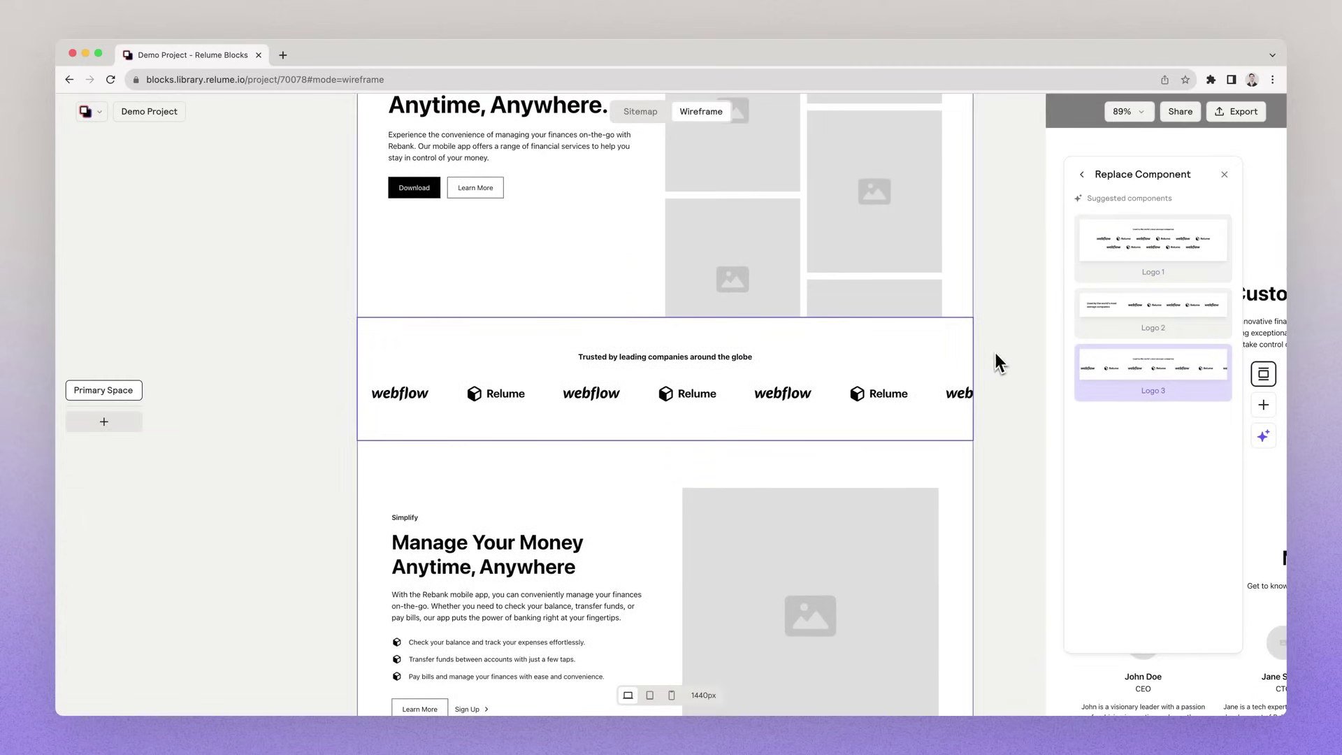
click(1224, 174)
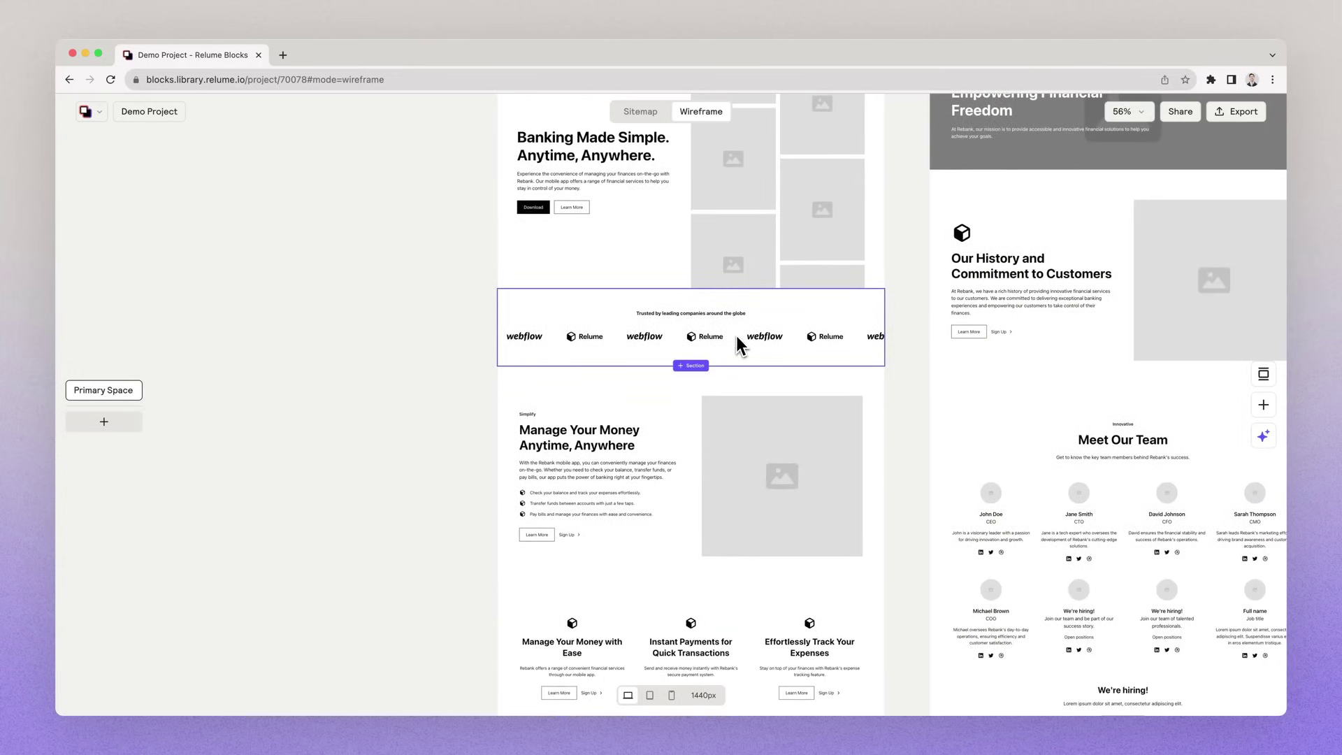
mouse_move(736, 336)
mouse_down()
mouse_move(736, 552)
mouse_move(736, 328)
mouse_up()
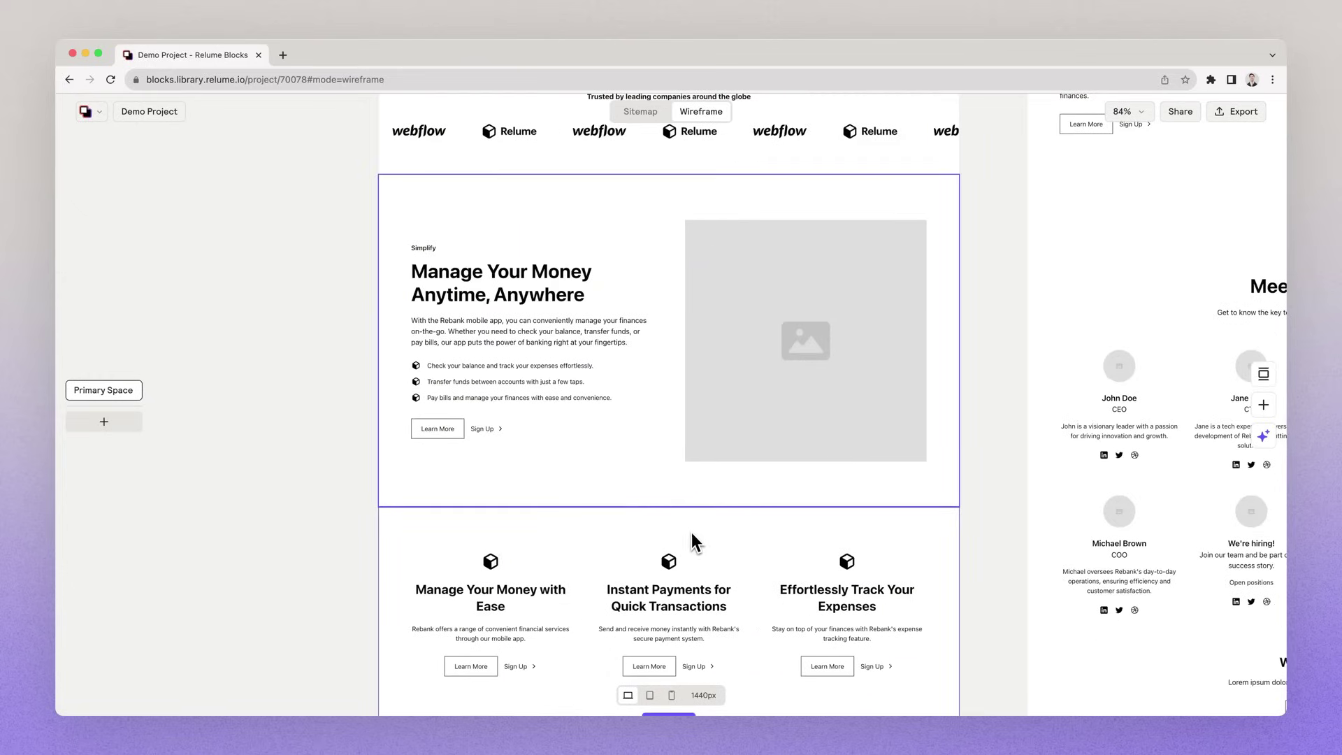
mouse_move(693, 481)
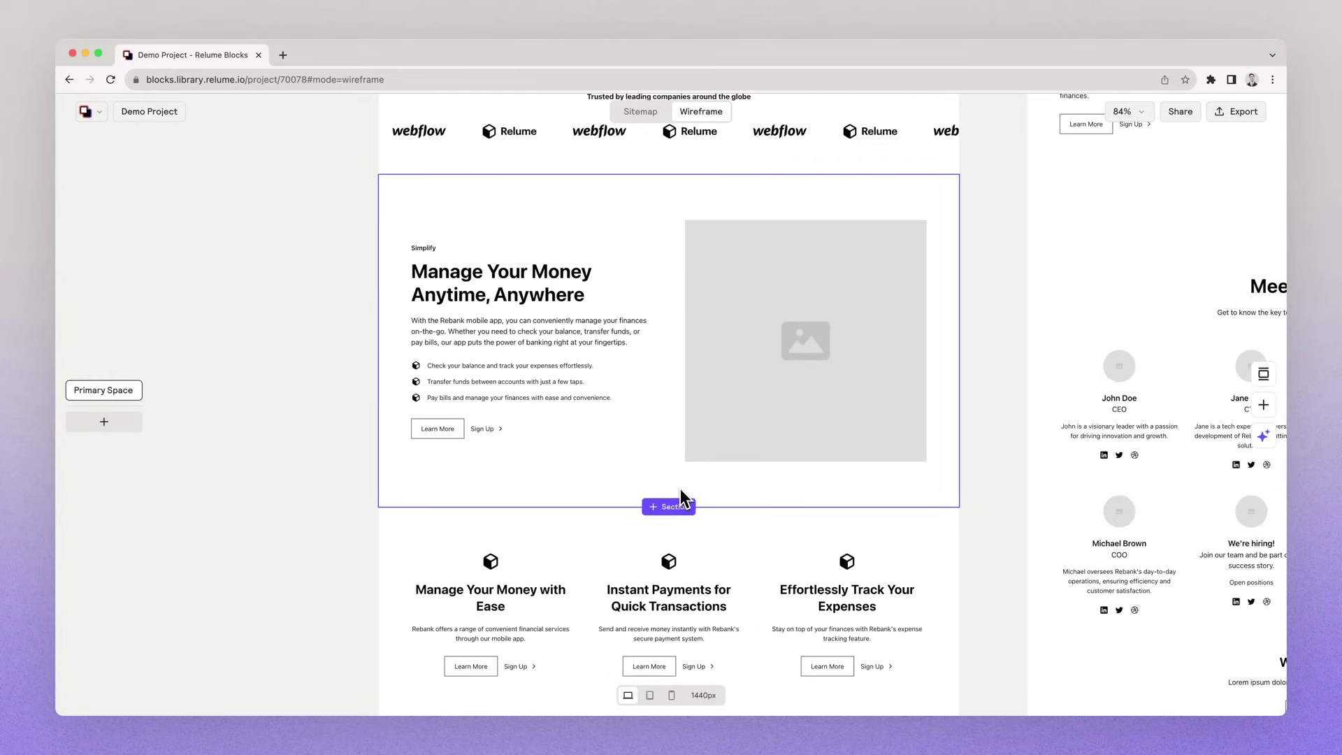
Insert a Testimonial 1 section below Manage Your Money and generate Rebank customer copy for it
click(671, 509)
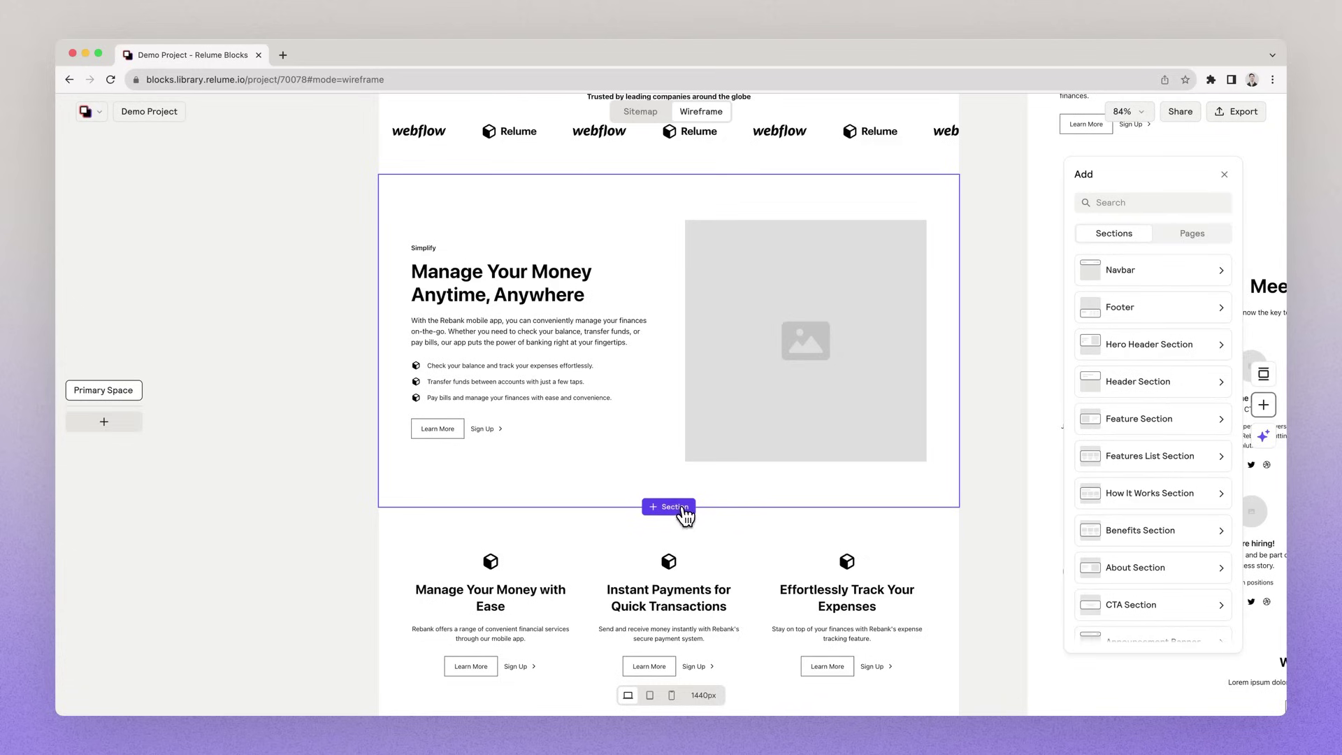
scroll(1152, 515, down, 5)
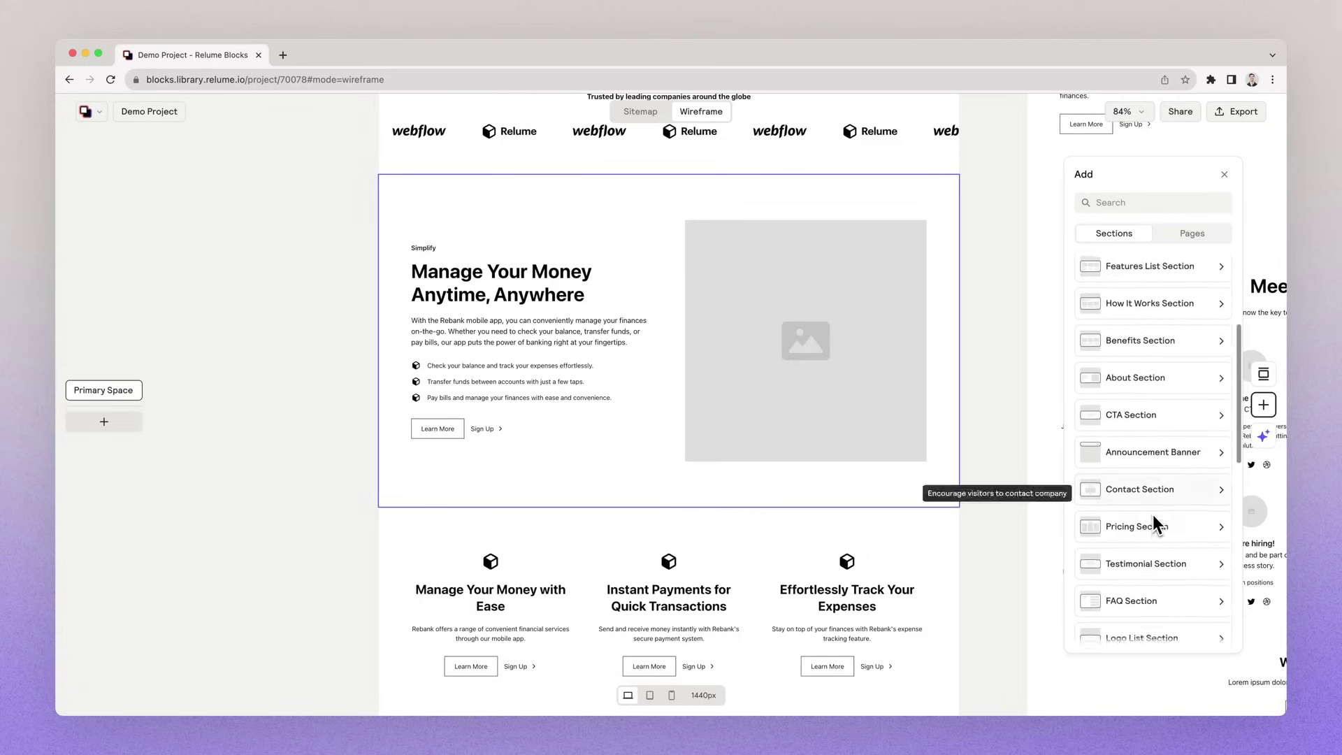
click(1154, 499)
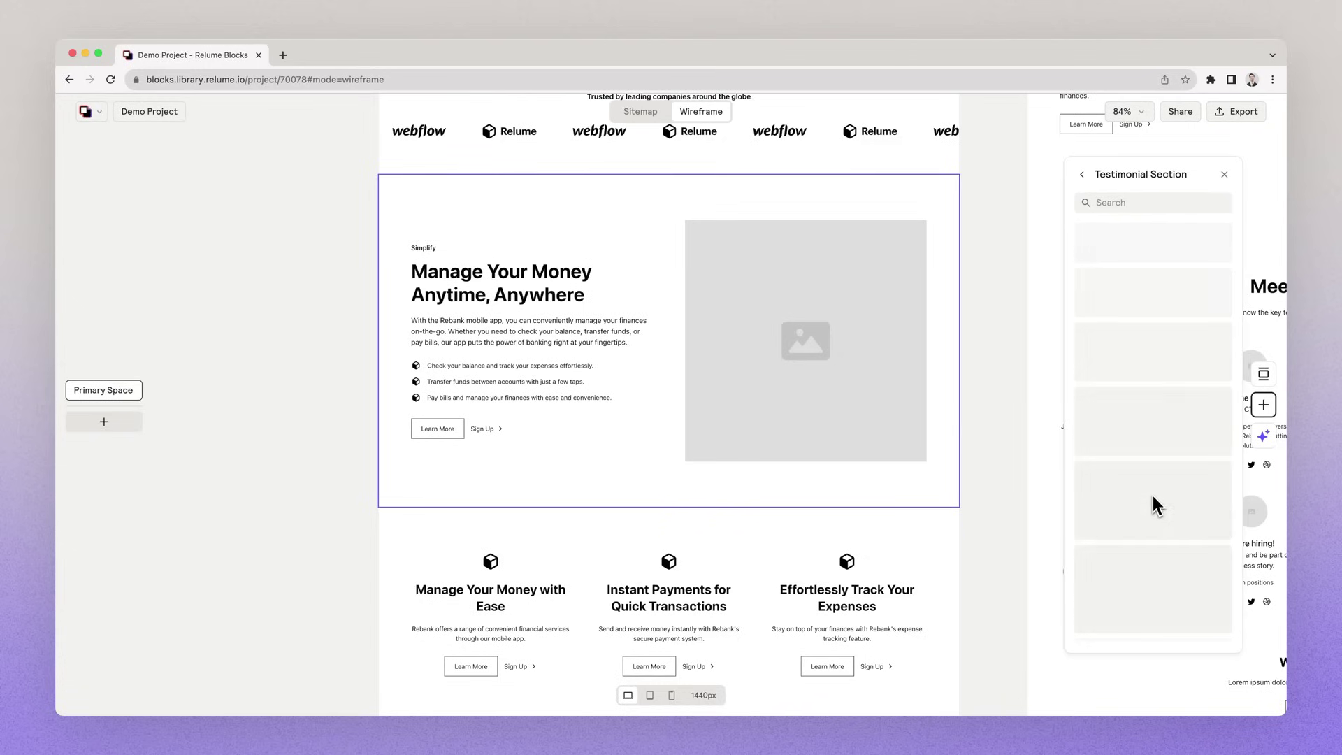
scroll(799, 570, down, 12)
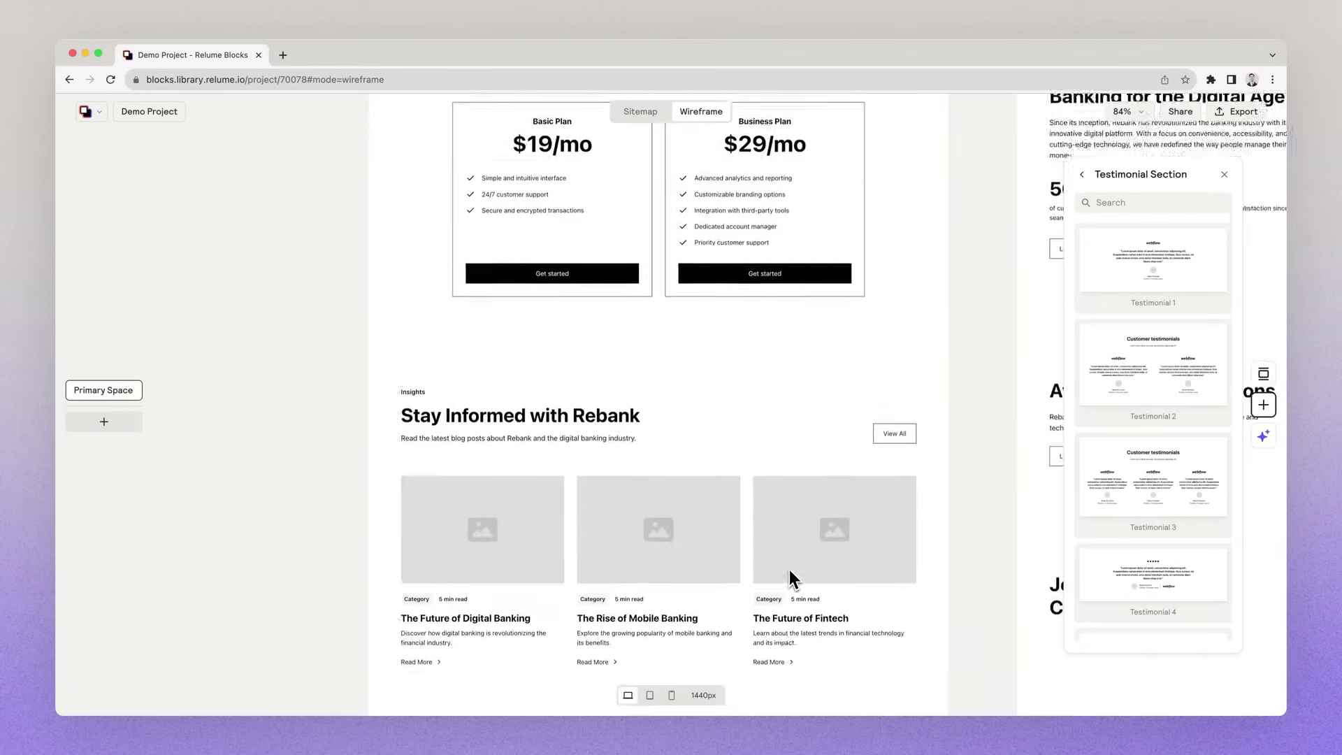
scroll(790, 569, down, 10)
scroll(790, 569, up, 7)
scroll(790, 569, down, 1)
scroll(789, 569, up, 12)
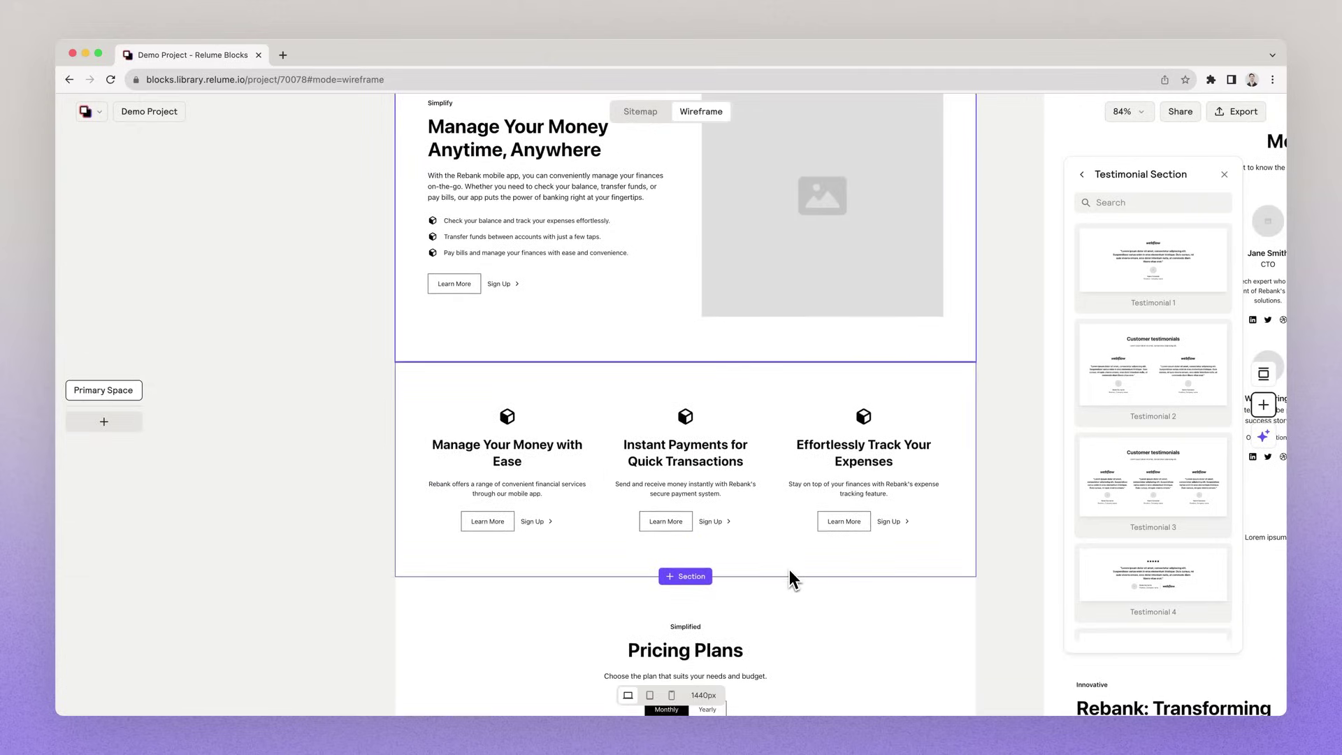
click(1172, 271)
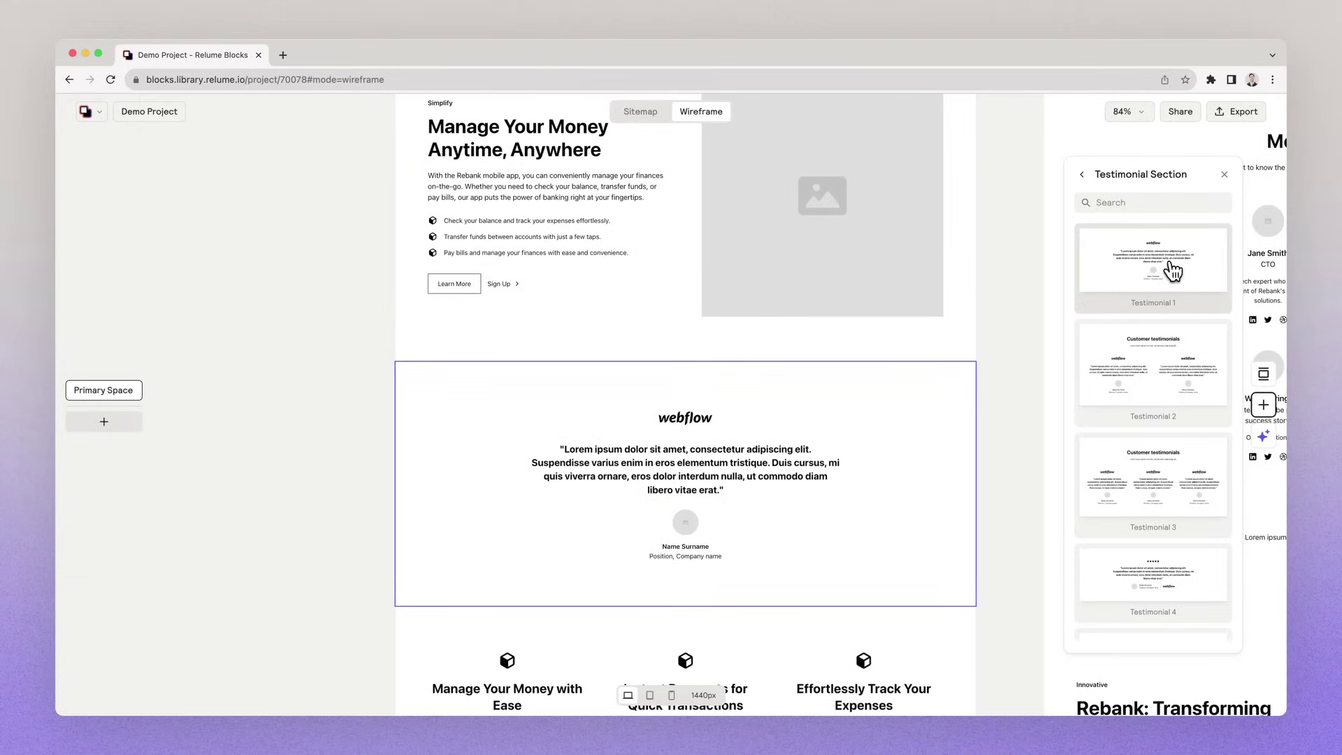
click(1263, 376)
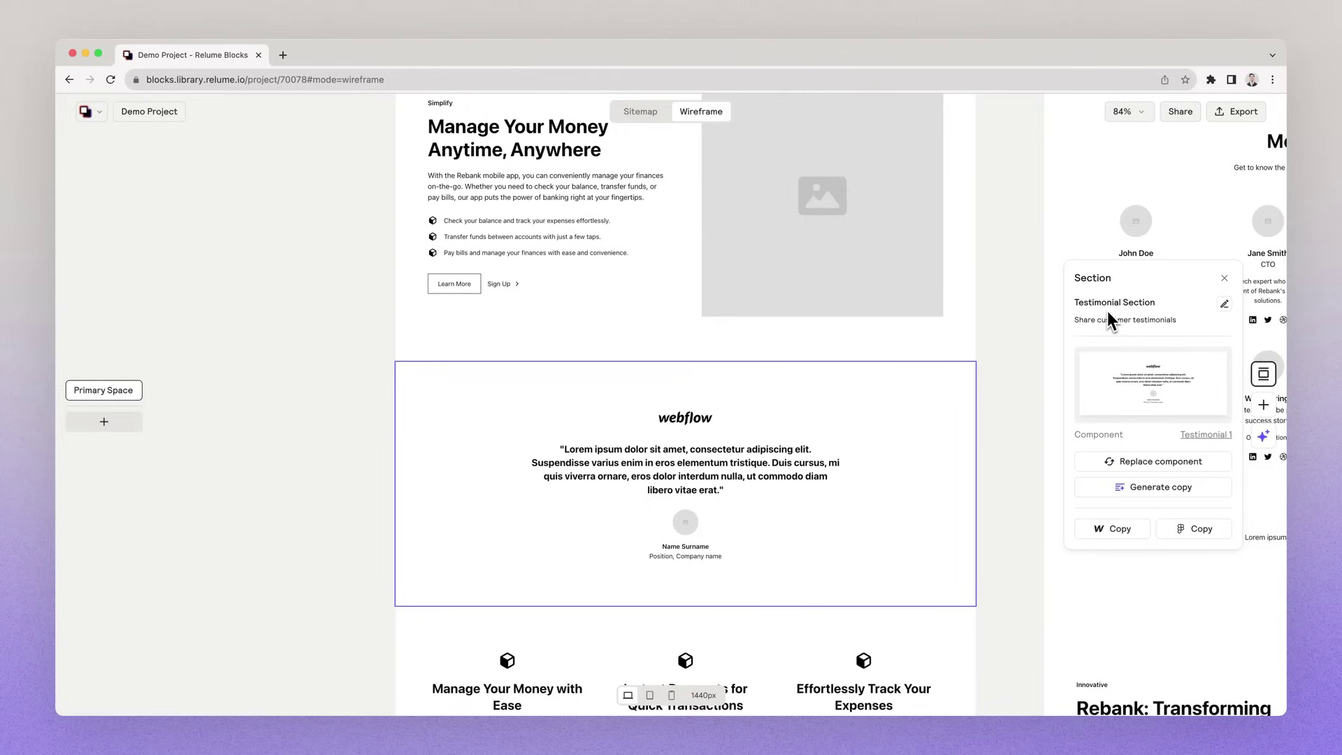
click(1125, 489)
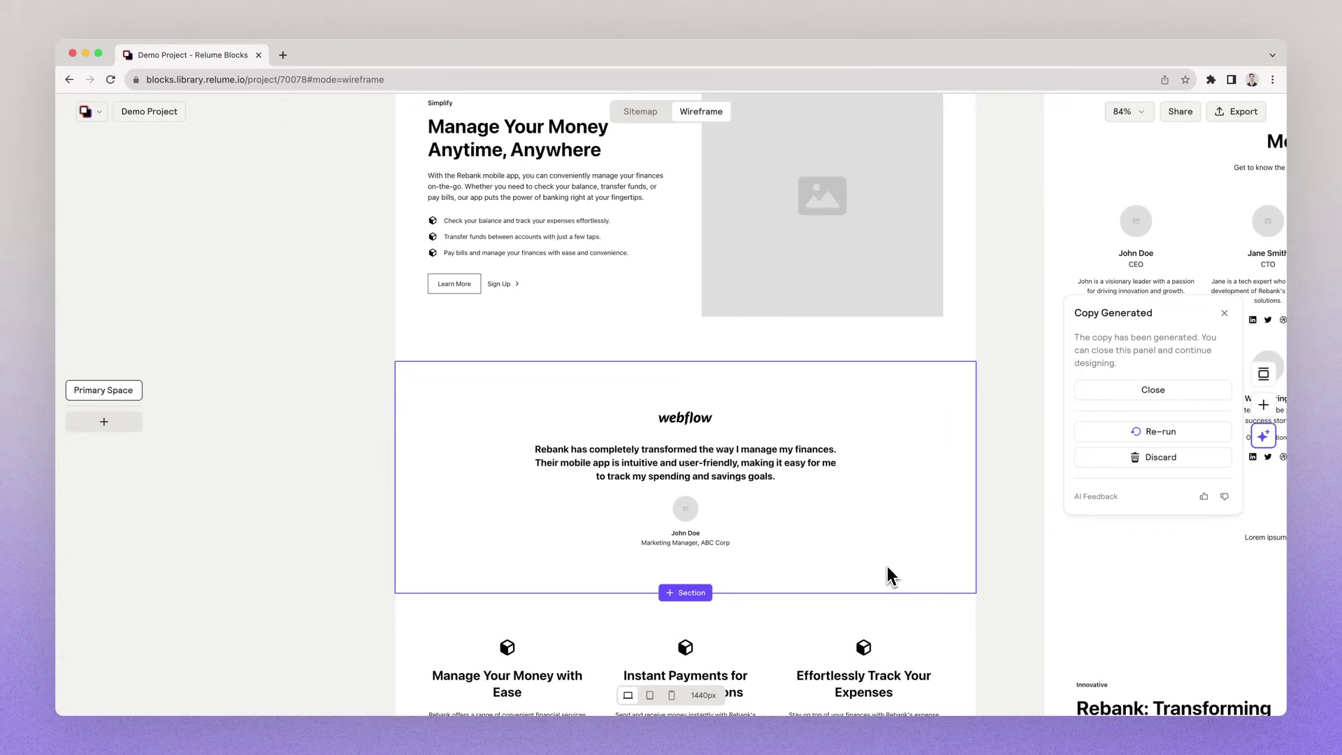
Duplicate the generated testimonial and move the copy below the three-feature section
scroll(886, 568, down, 5)
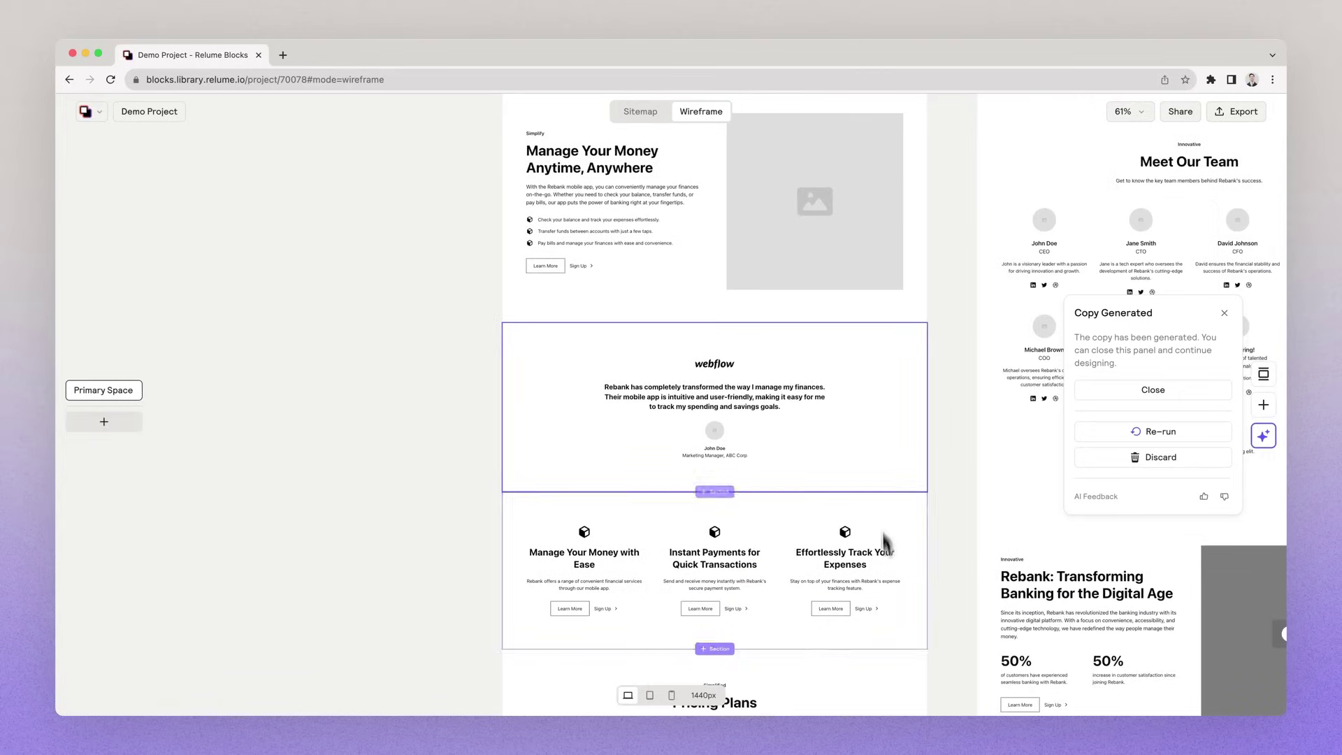
click(871, 425)
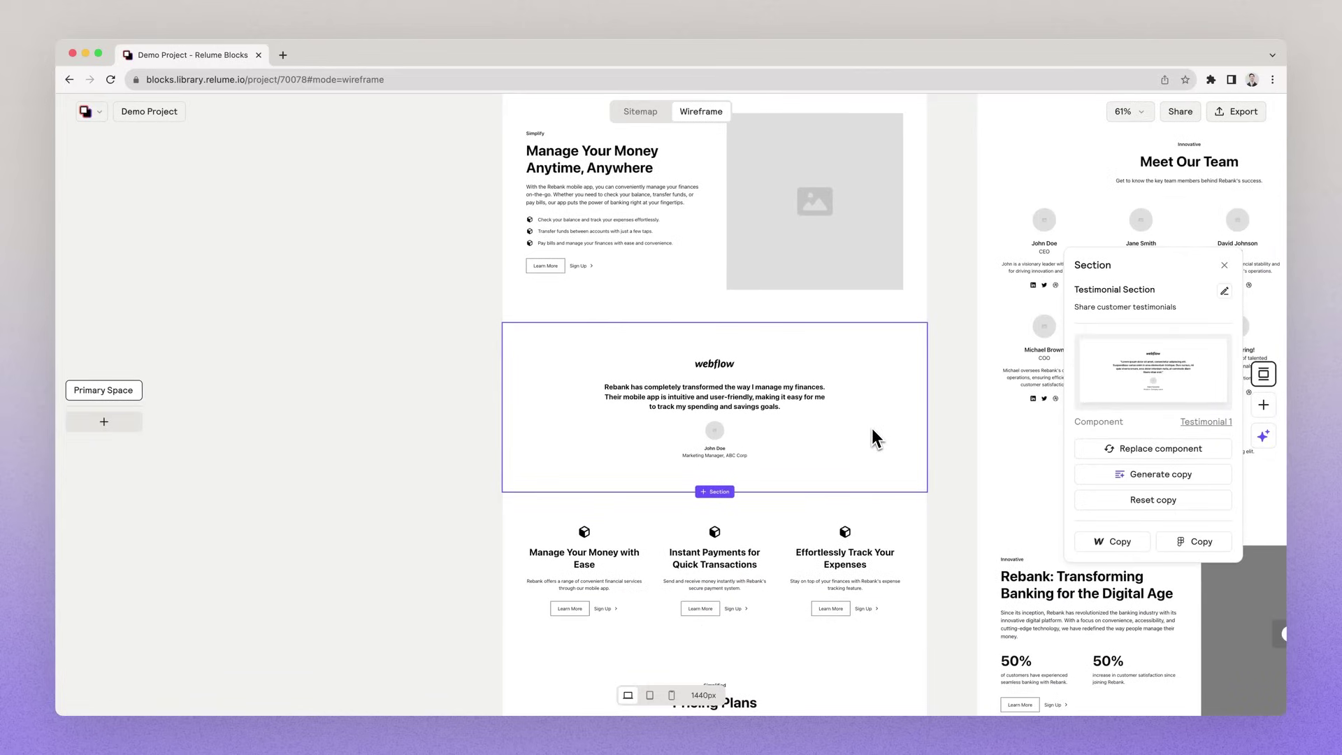
key(super+d)
scroll(871, 428, down, 5)
drag(834, 303, 840, 499)
Delete the Satisfied Customers testimonial section and select the whole Home page frame
scroll(840, 499, down, 13)
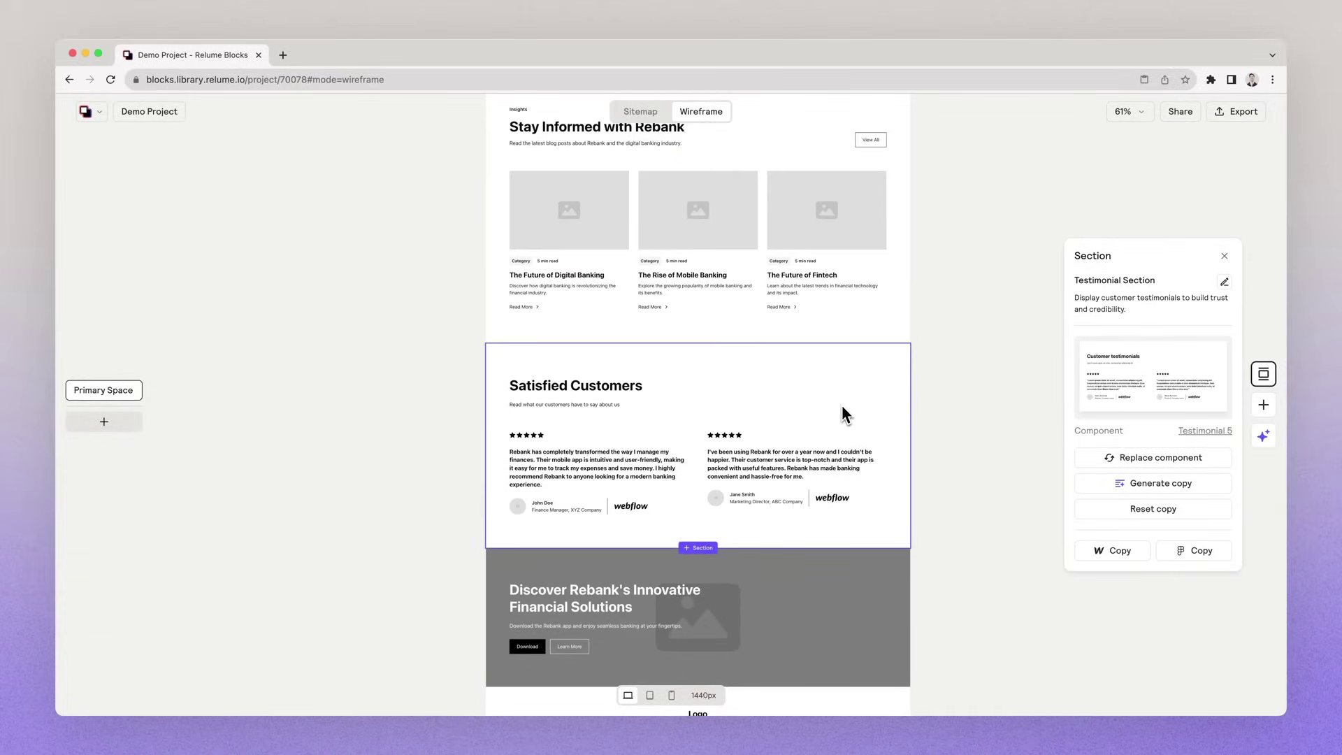
key(BackSpace)
scroll(841, 405, up, 2)
scroll(841, 405, up, 15)
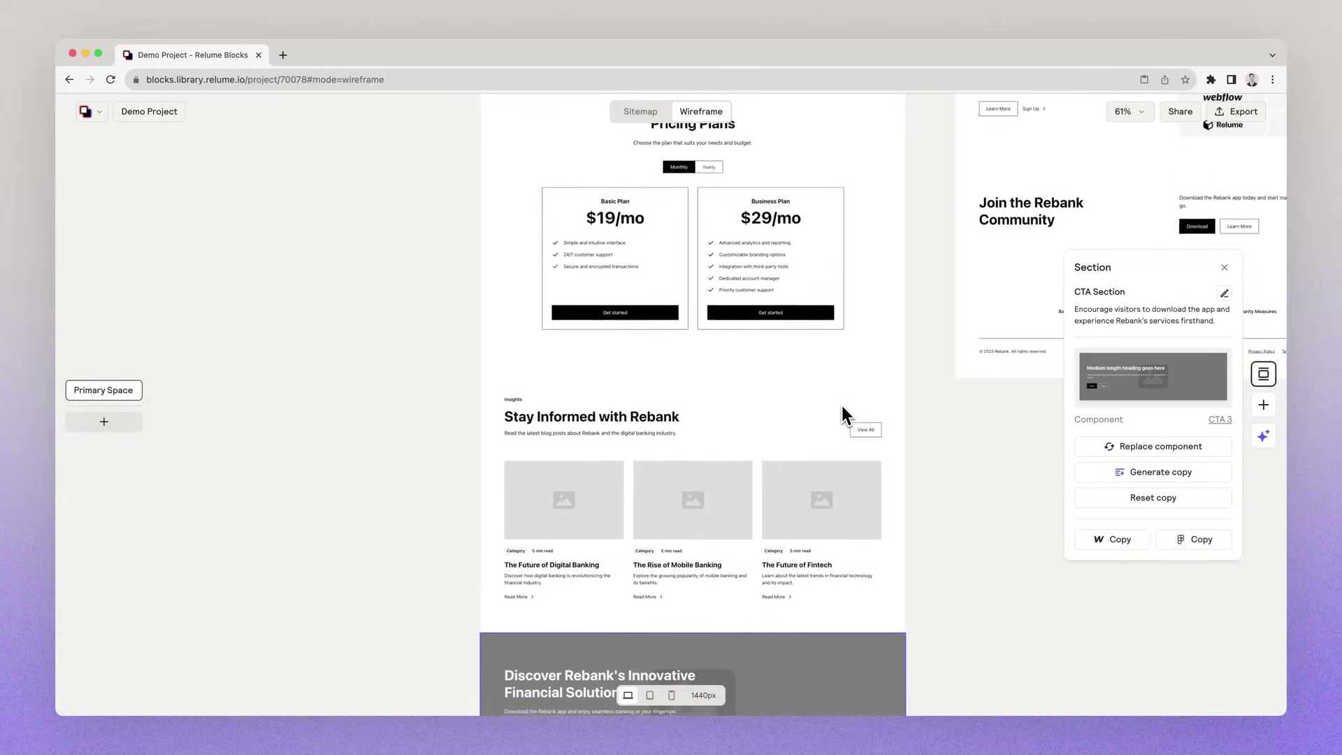
scroll(842, 406, up, 7)
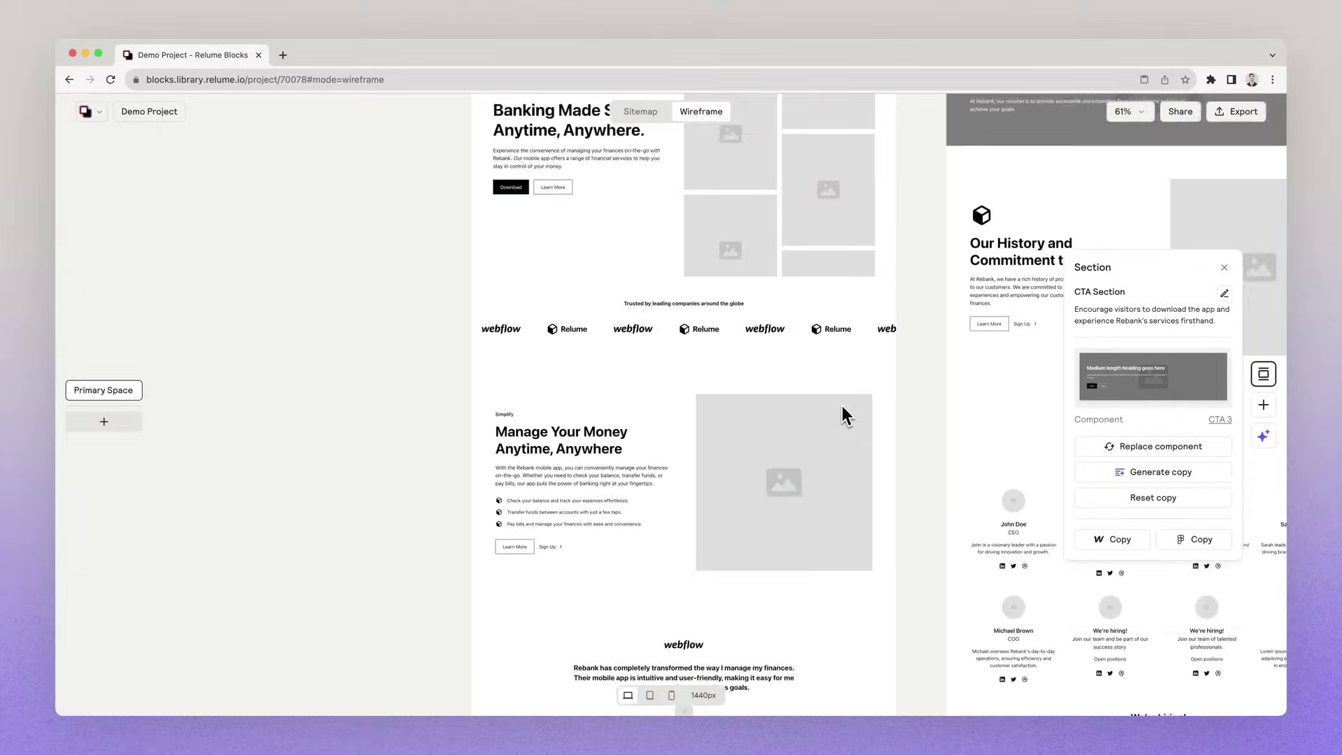
click(747, 220)
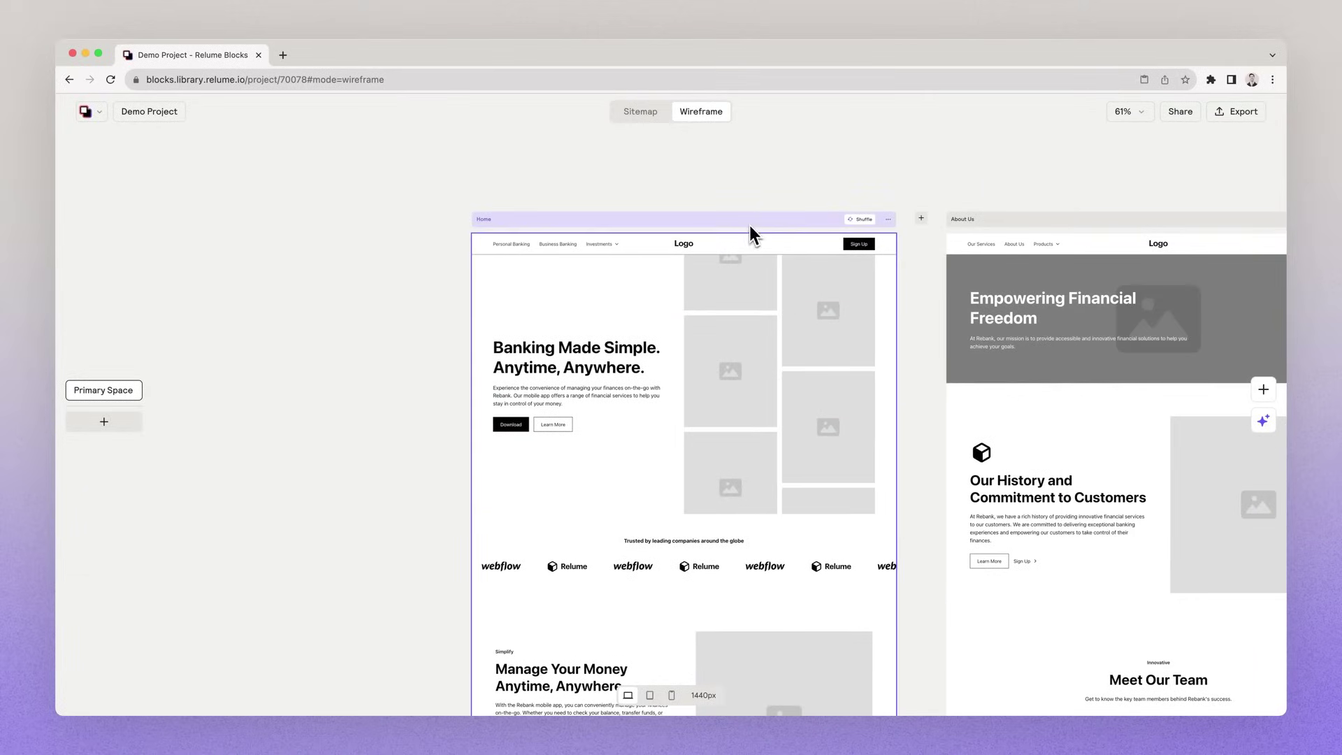
scroll(818, 269, right, 7)
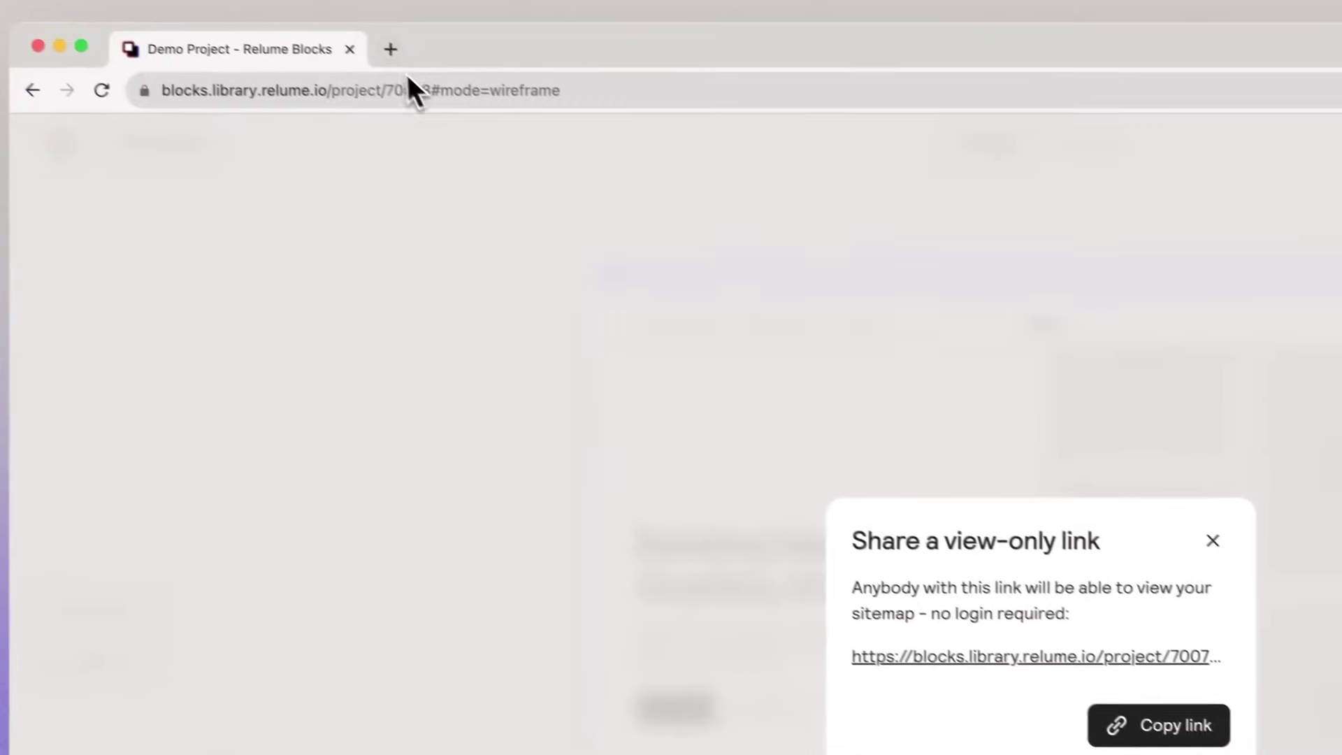
Open the copied view-only project link in a new browser tab to show the sitemap
click(392, 52)
key(ctrl+v)
key(Return)
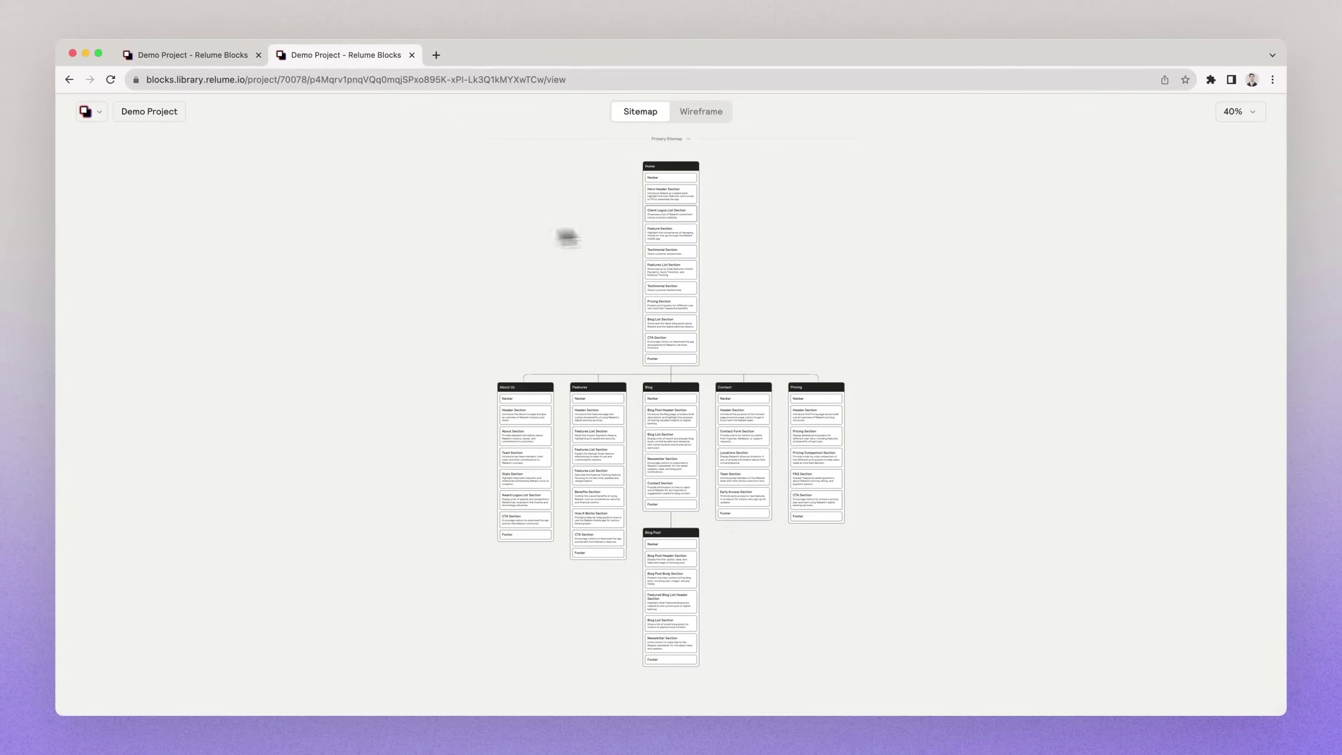
View the shared project's wireframes in the view-only tab
click(704, 114)
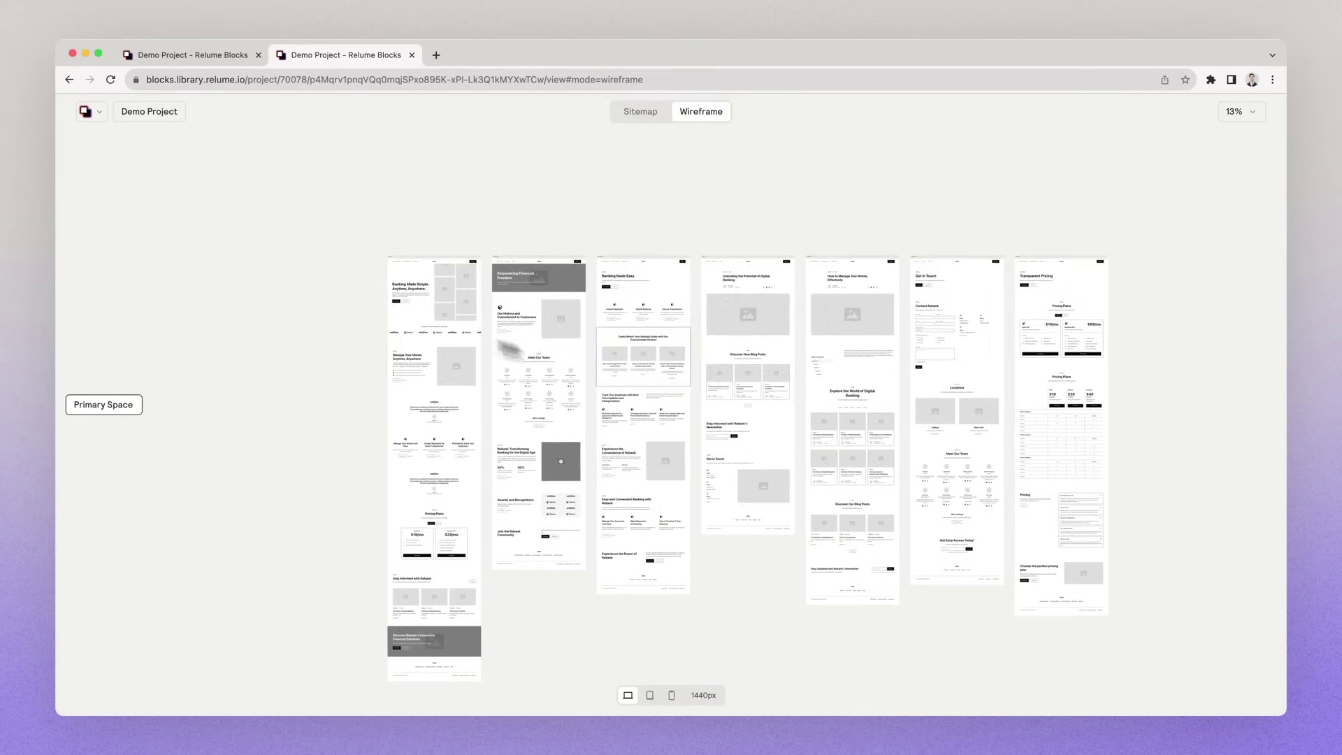
scroll(563, 299, up, 5)
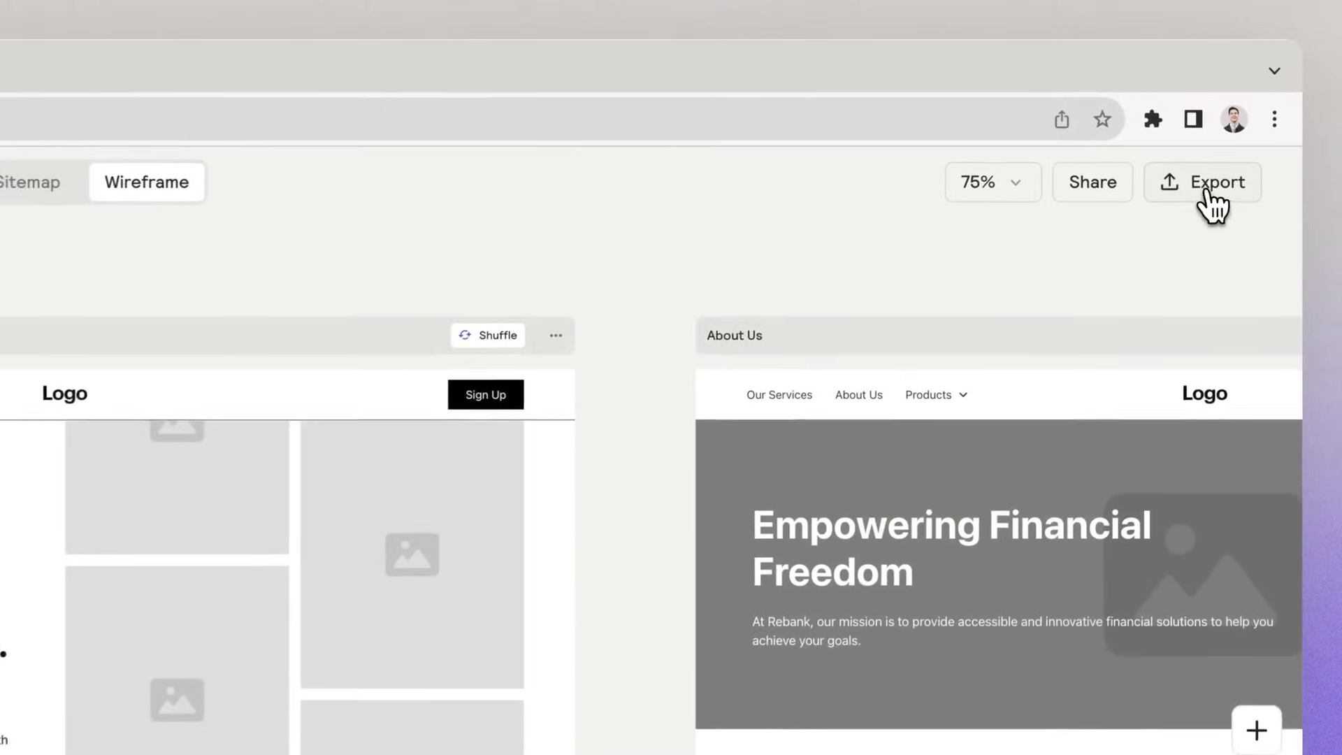
Export the project to Figma, skip the plugin install prompt, and switch to Figma
click(1213, 186)
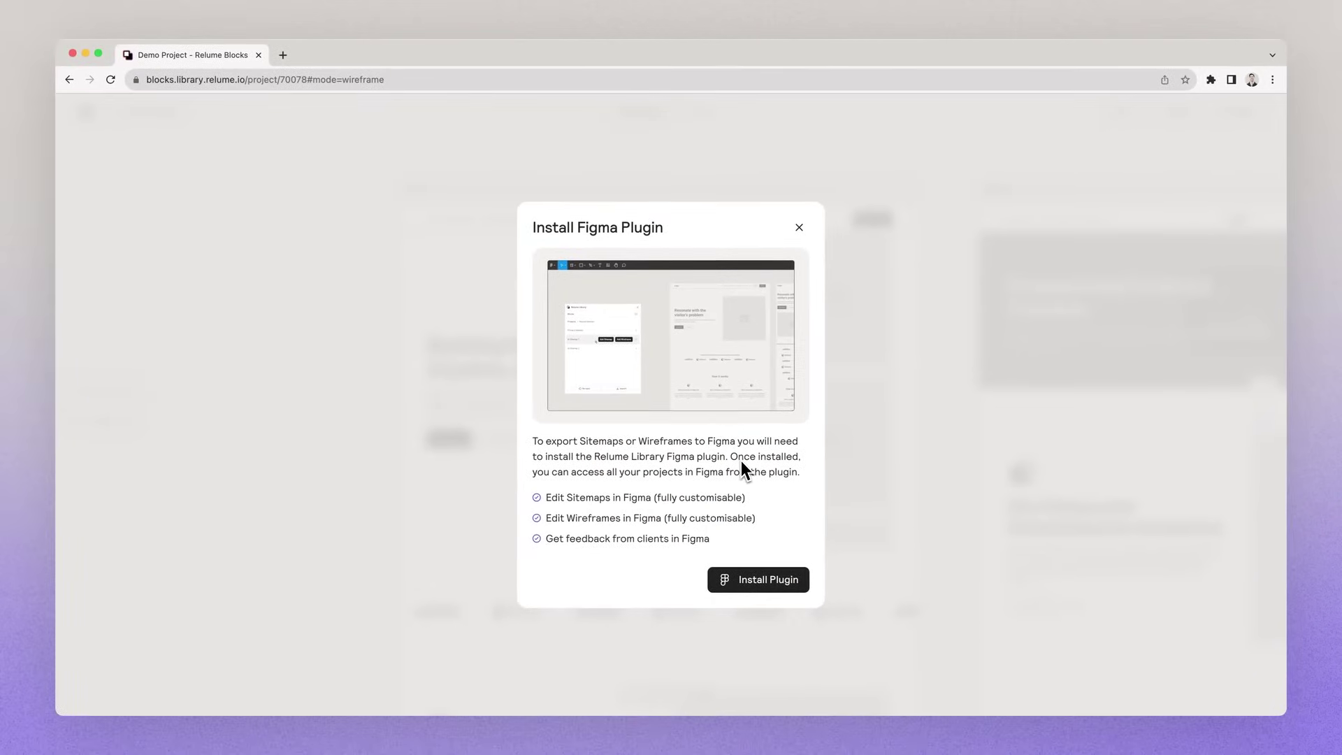
click(860, 222)
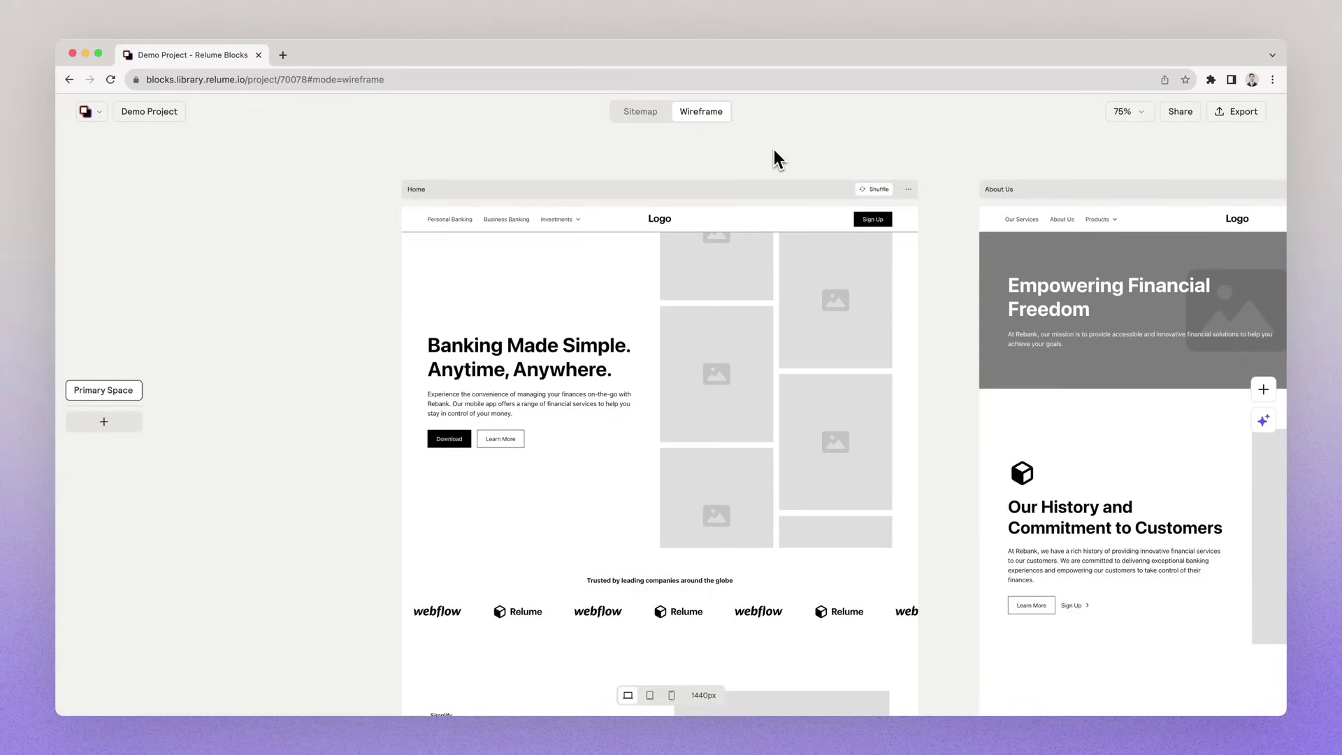
key(super+Tab)
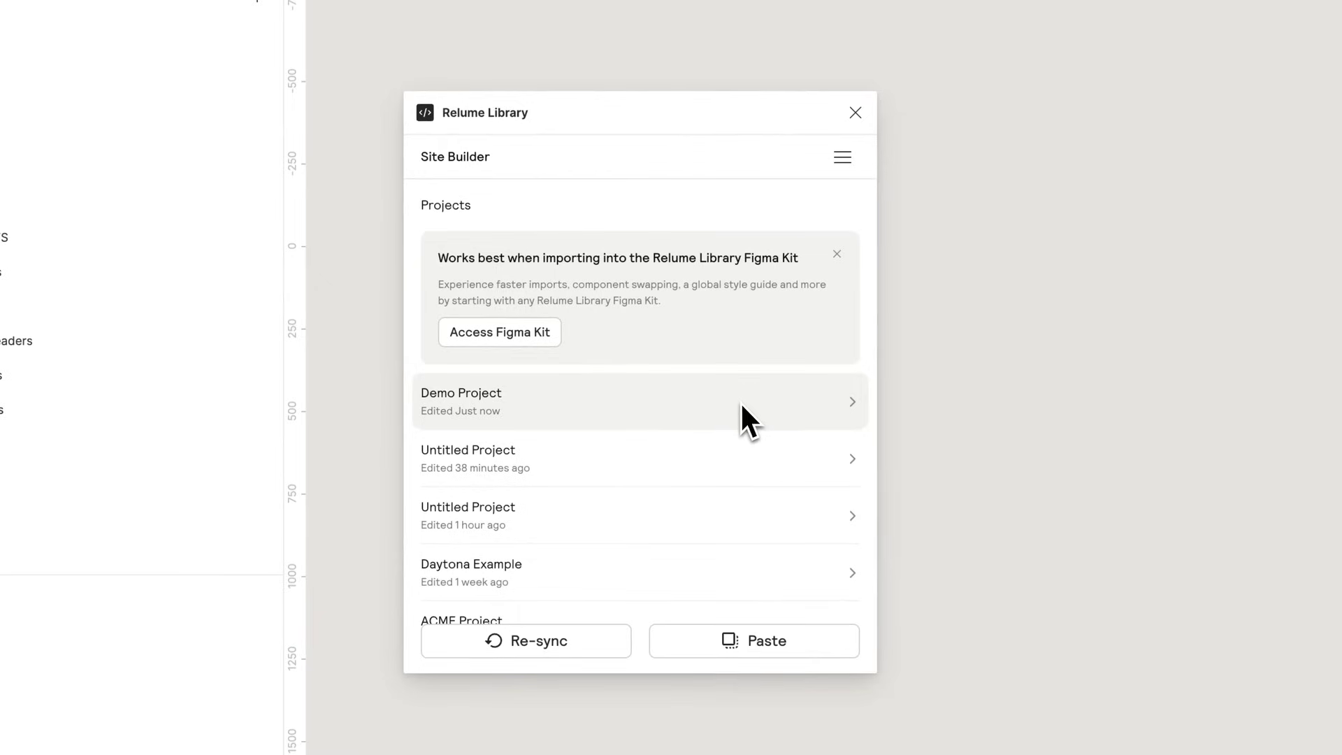
Add Demo Project's wireframes to the Figma canvas through the Relume Library plugin
click(741, 404)
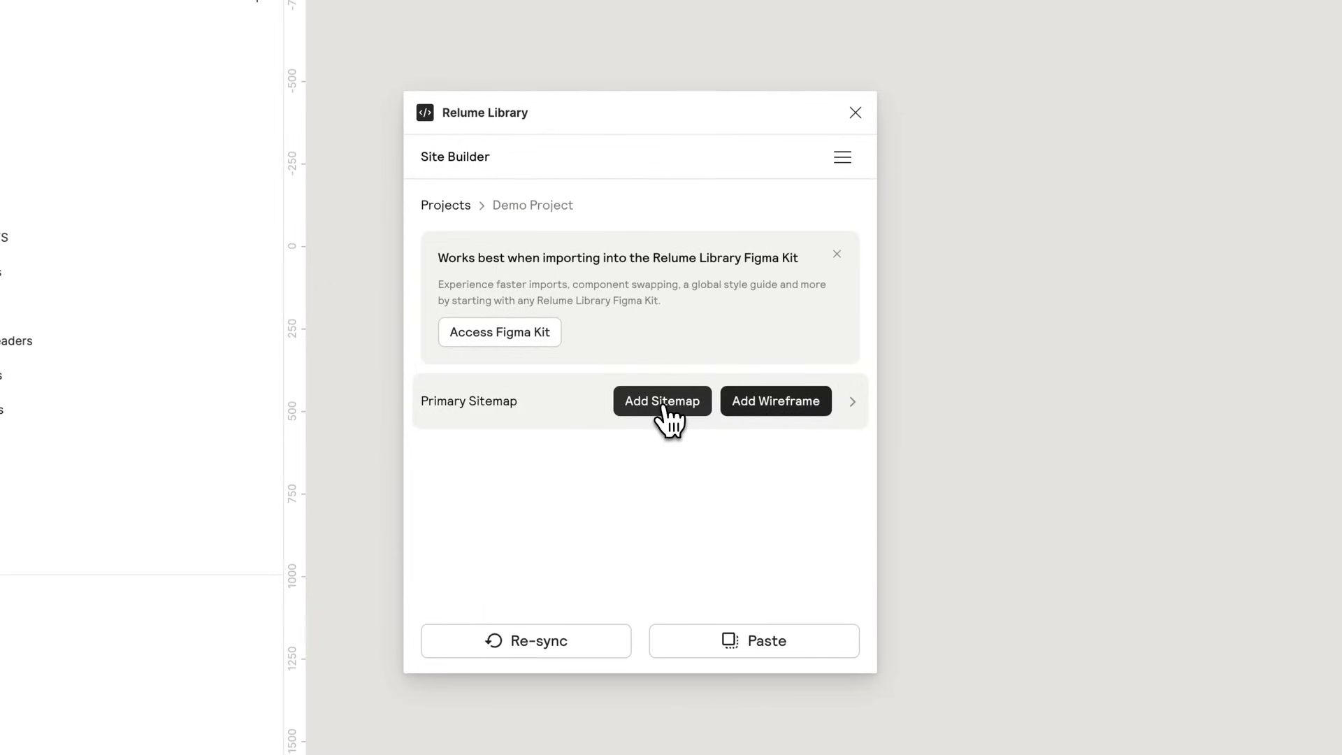
click(770, 406)
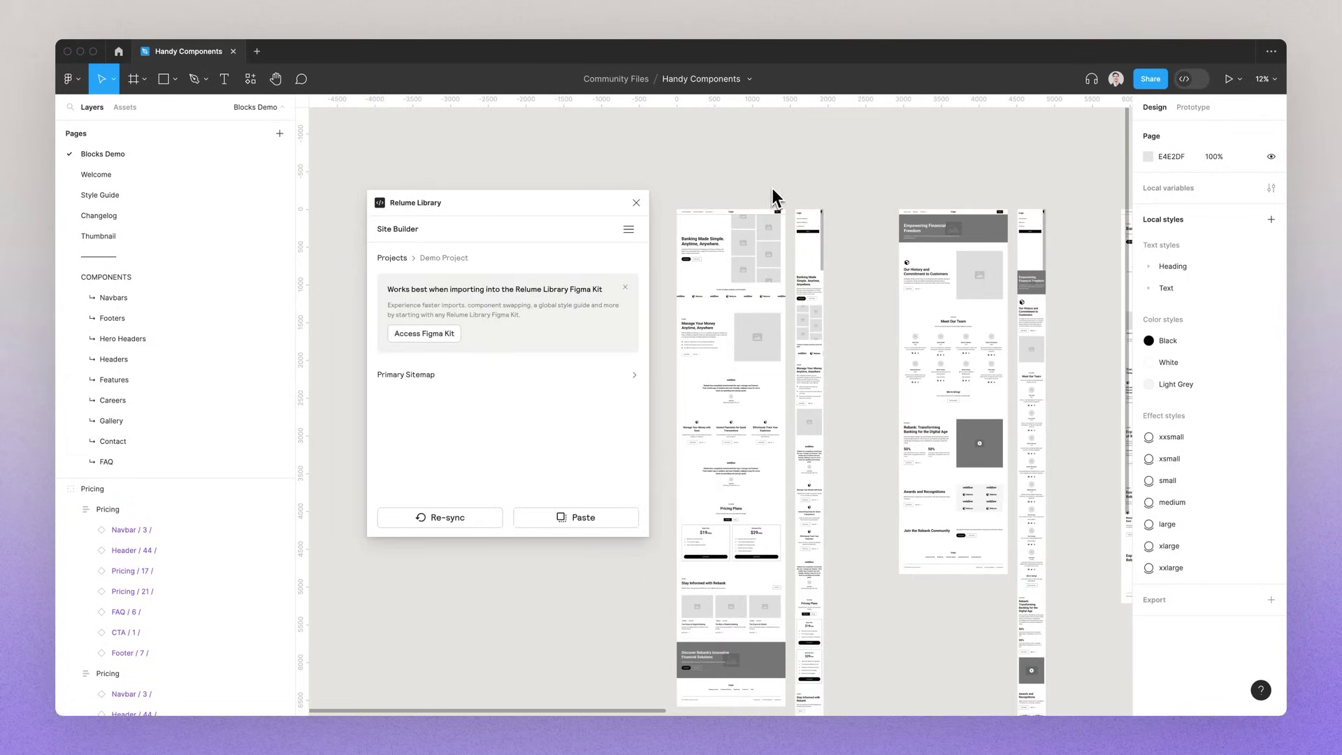
Close the Relume Library plugin and locate the hero's Download button on Blocks Demo
click(636, 203)
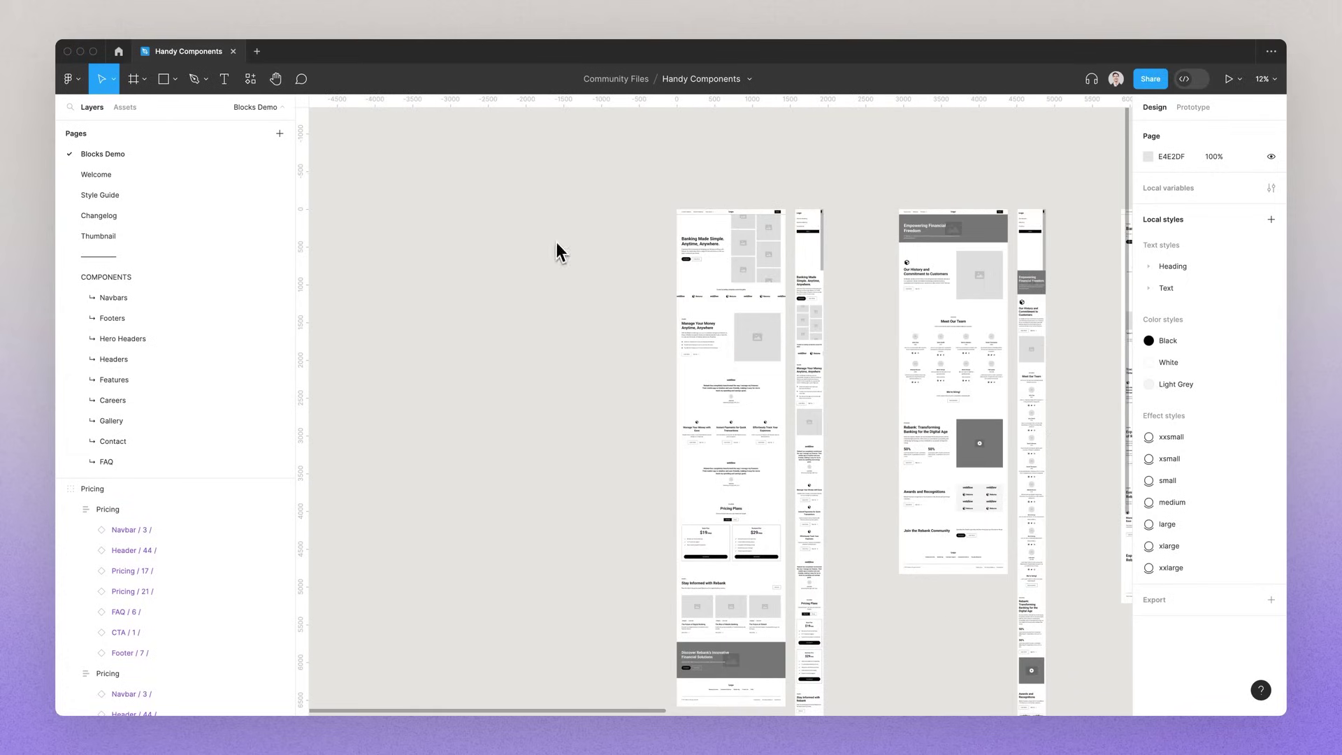
click(201, 199)
scroll(539, 275, down, 3)
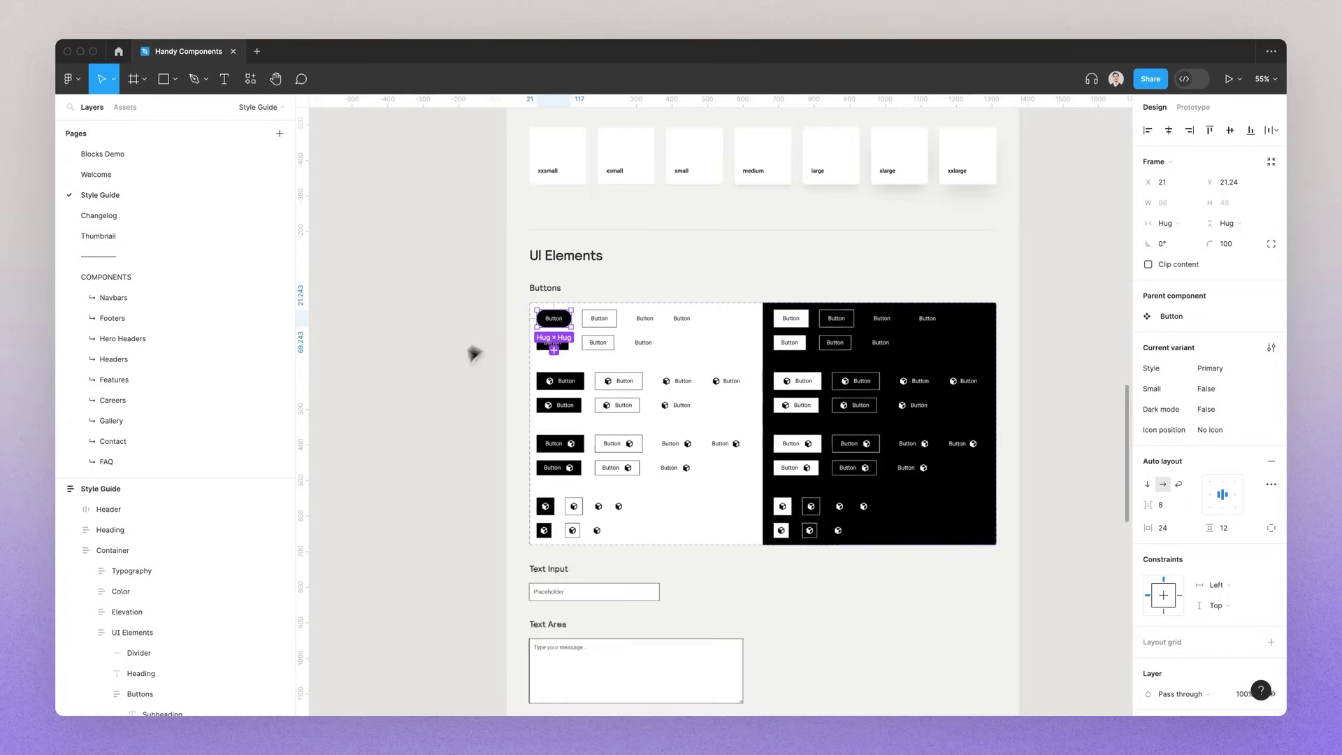
click(463, 363)
scroll(447, 377, down, 3)
scroll(435, 389, up, 15)
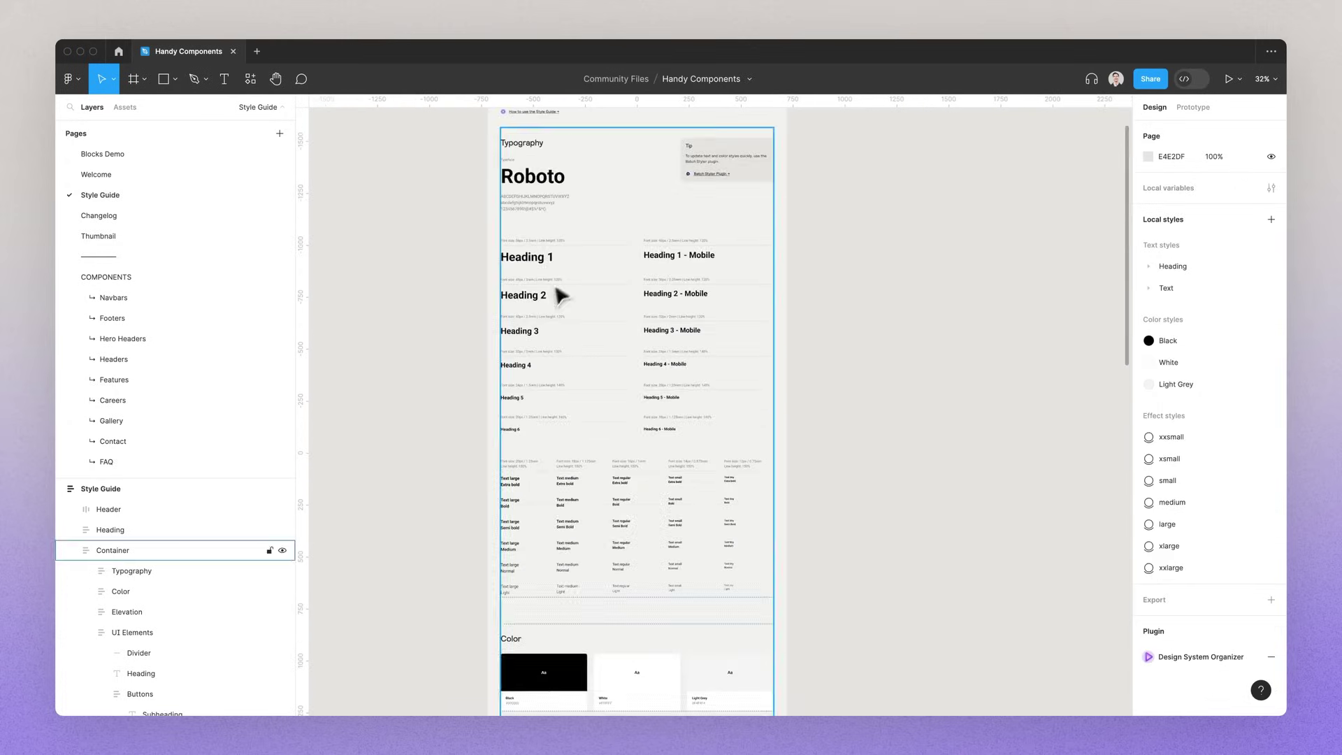
scroll(566, 290, up, 2)
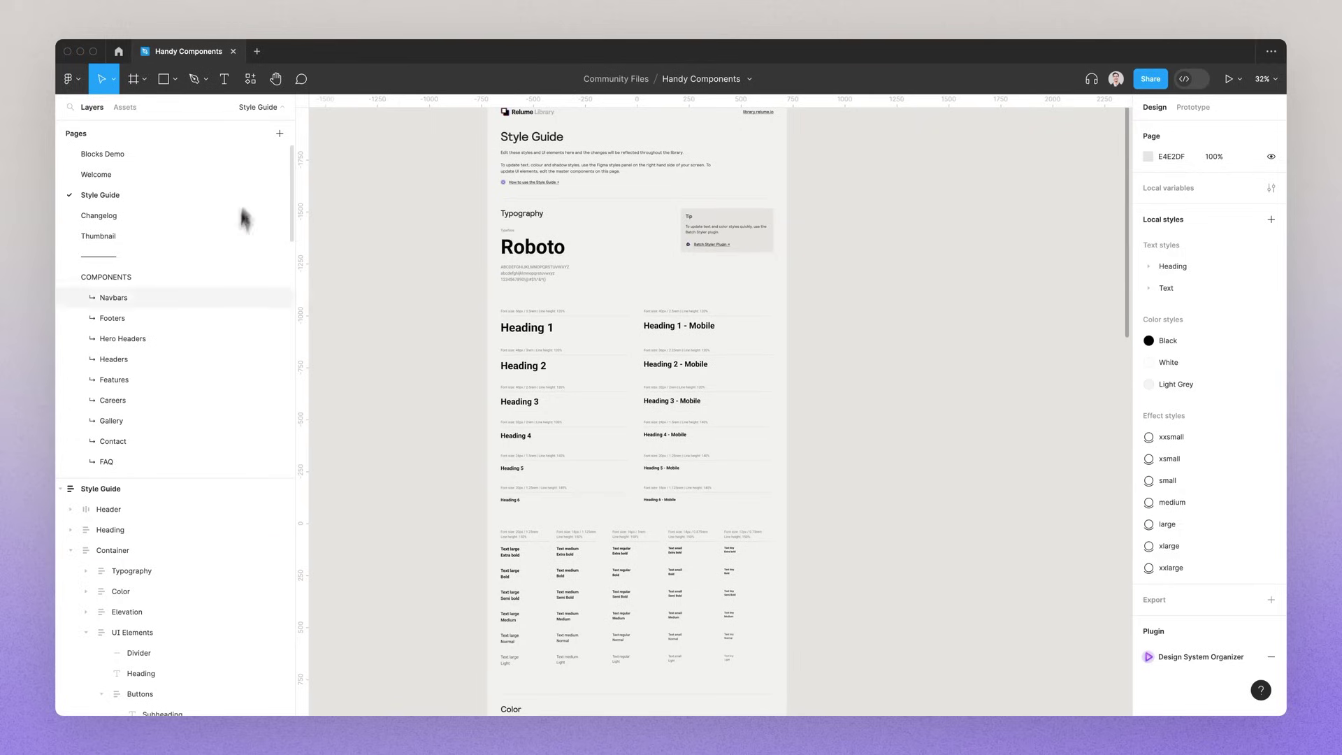
scroll(219, 335, down, 3)
scroll(221, 338, up, 3)
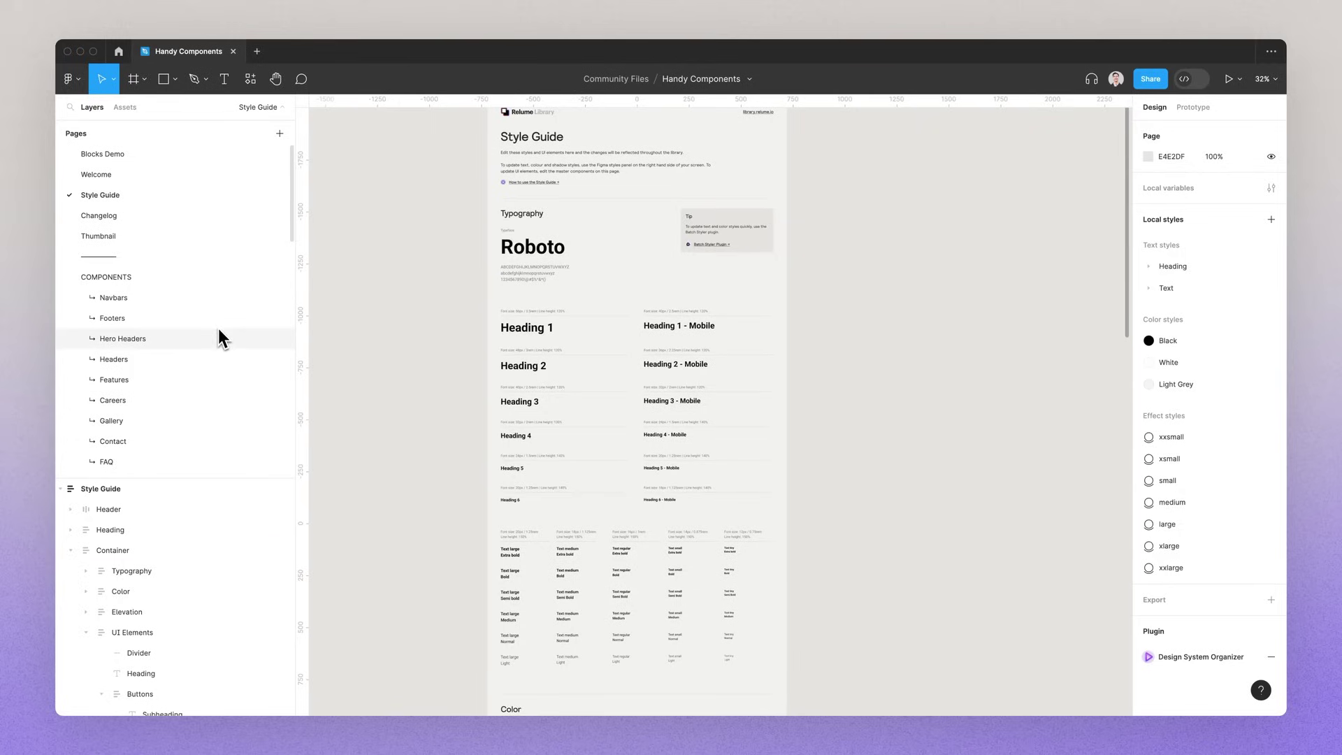
click(201, 166)
scroll(739, 275, up, 5)
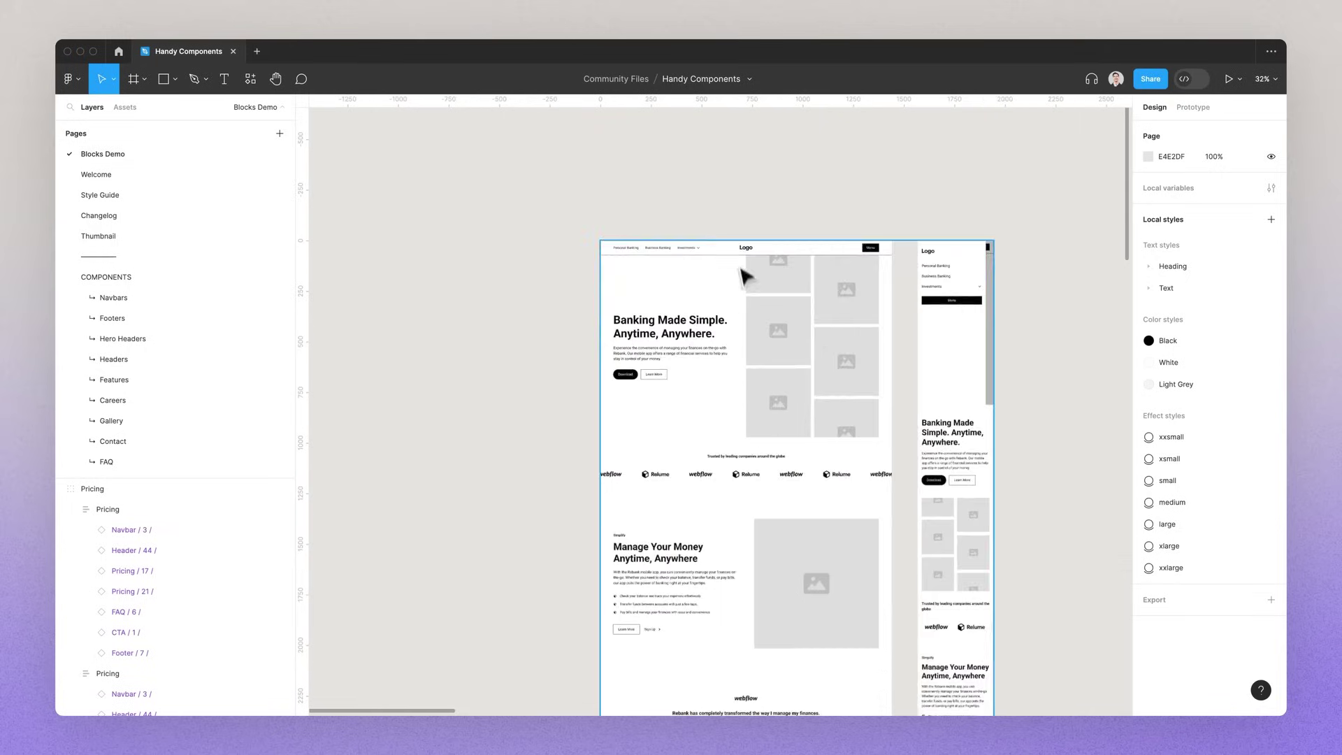
click(546, 432)
scroll(548, 430, up, 5)
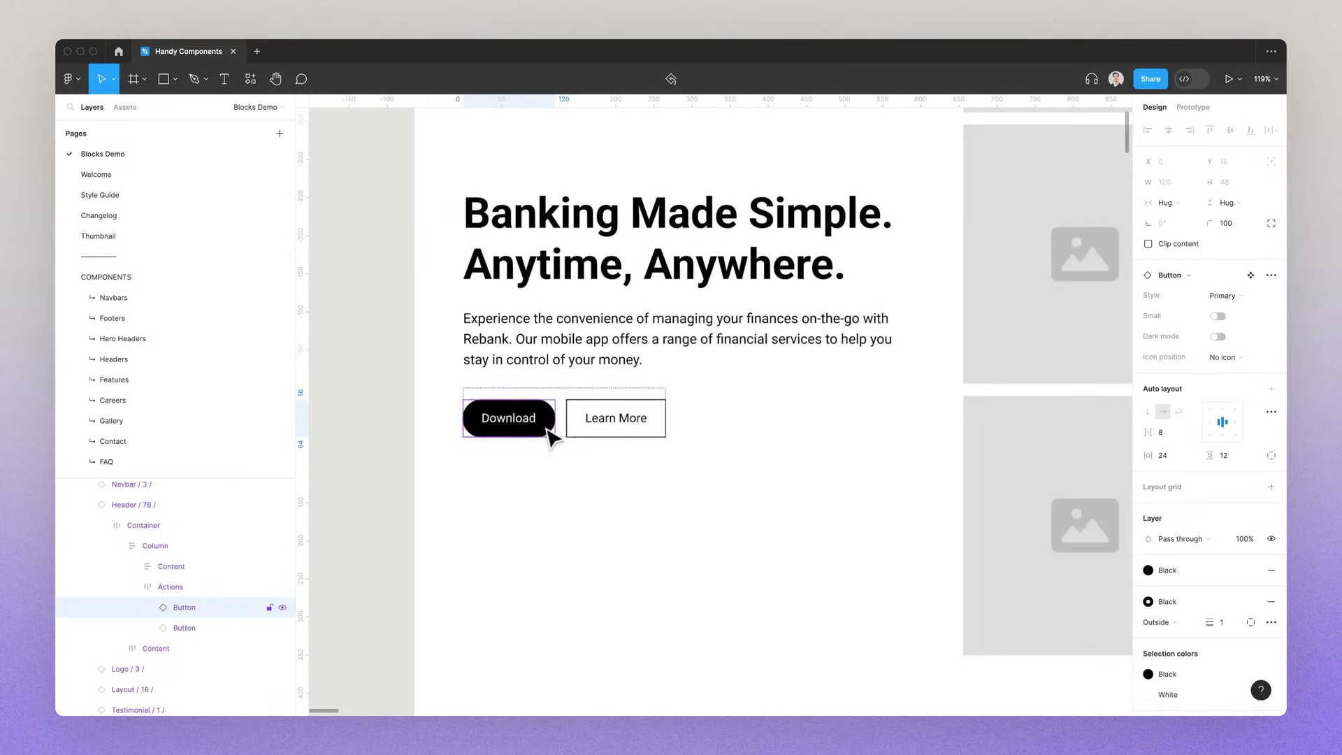
Set the first Primary button variant's fill and stroke to blue 277BDE in the Style Guide
click(181, 199)
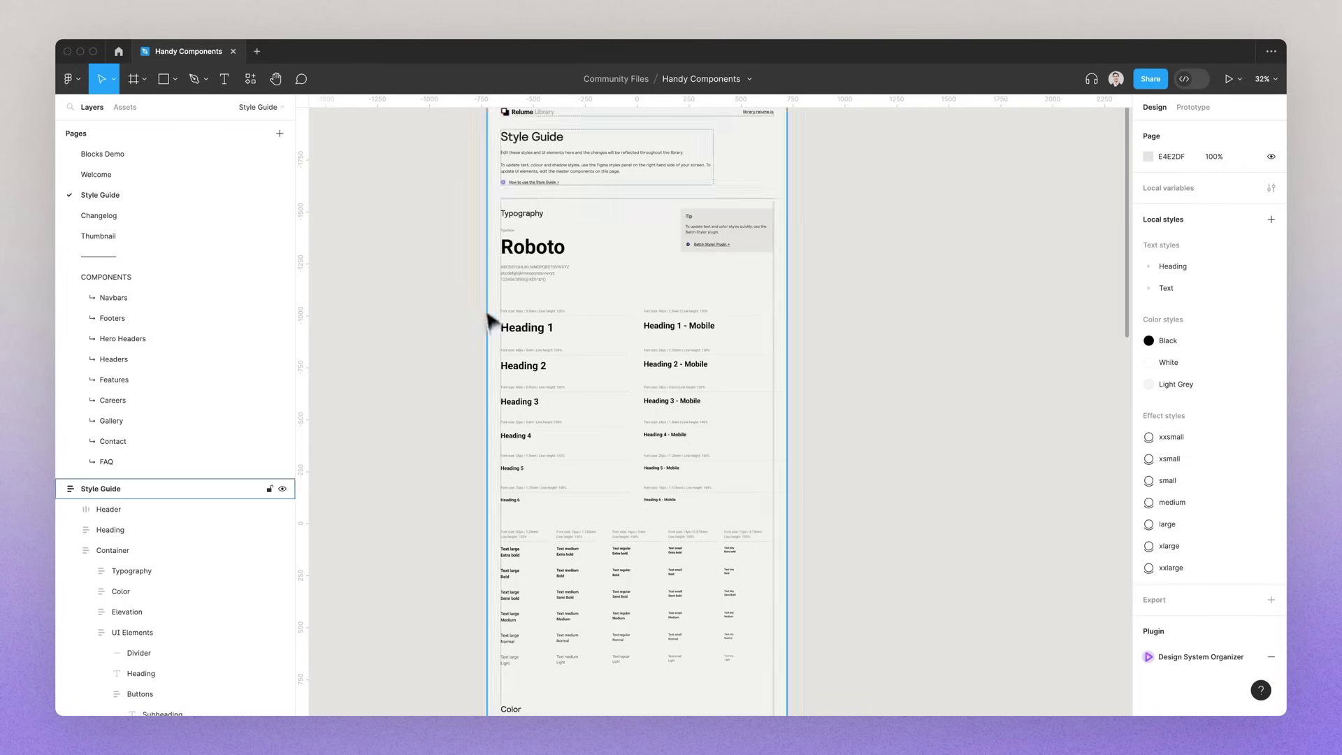
scroll(500, 343, down, 5)
scroll(504, 355, down, 5)
scroll(559, 377, up, 5)
click(555, 274)
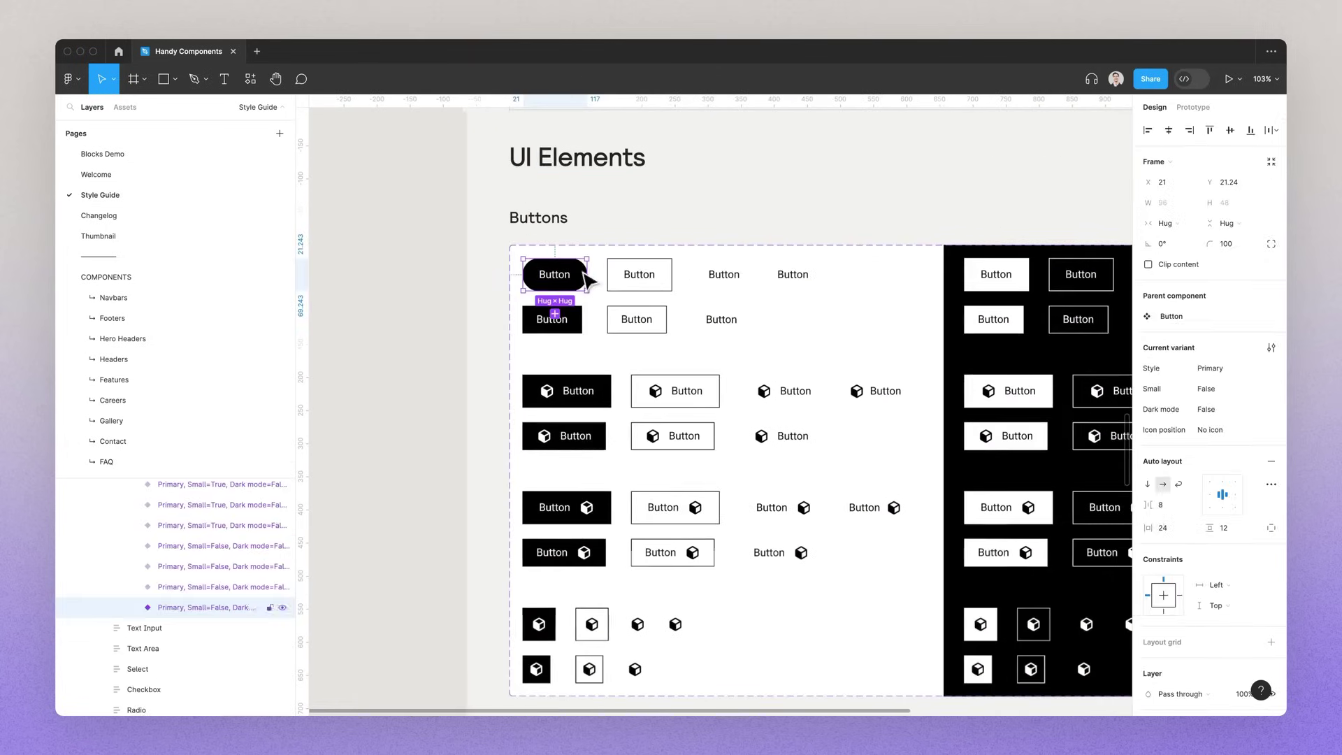
scroll(1188, 581, down, 3)
click(1250, 536)
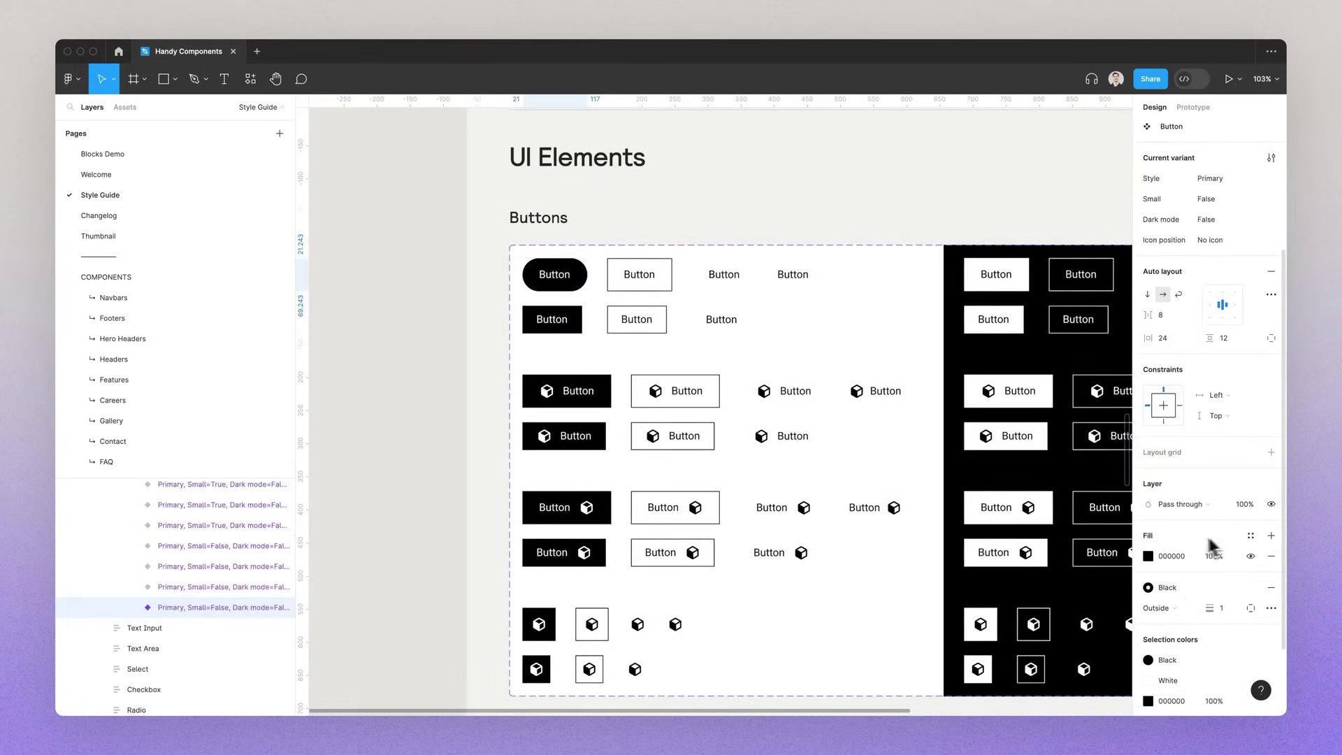
click(1148, 555)
click(1078, 553)
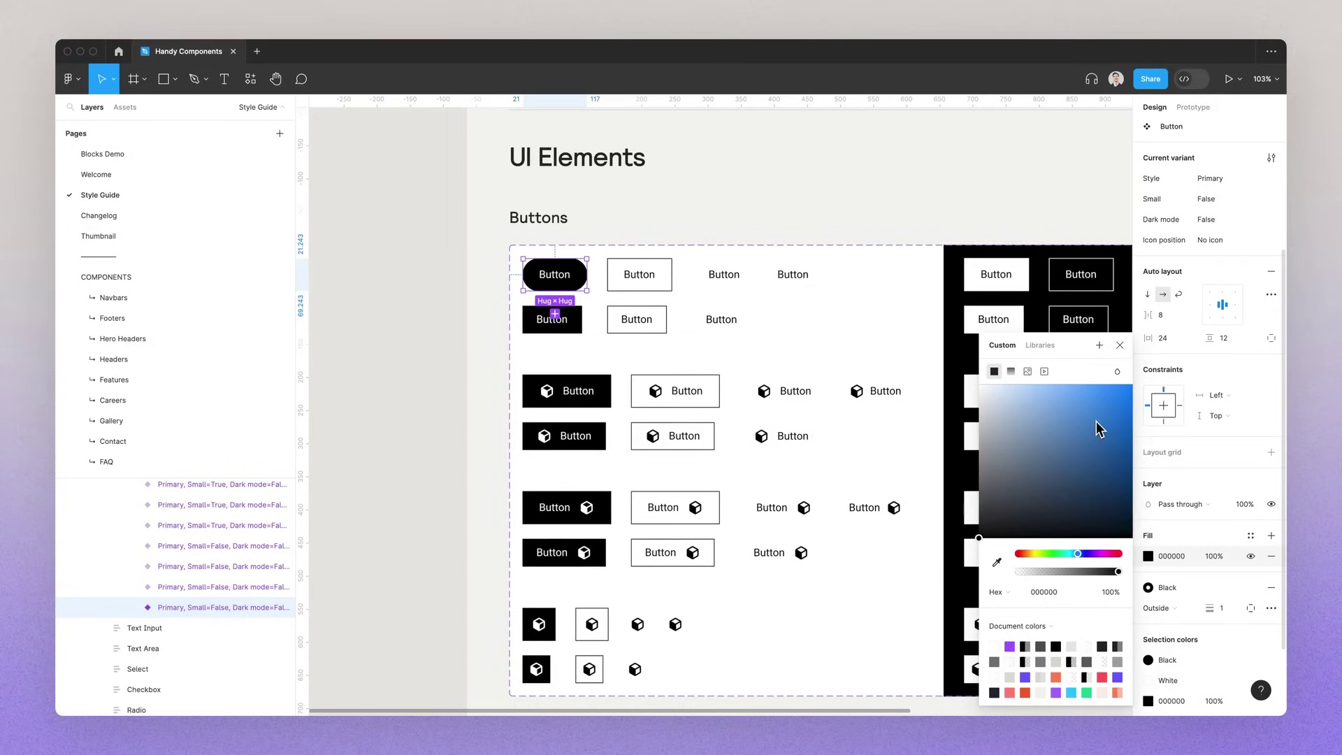
click(1095, 420)
click(1184, 559)
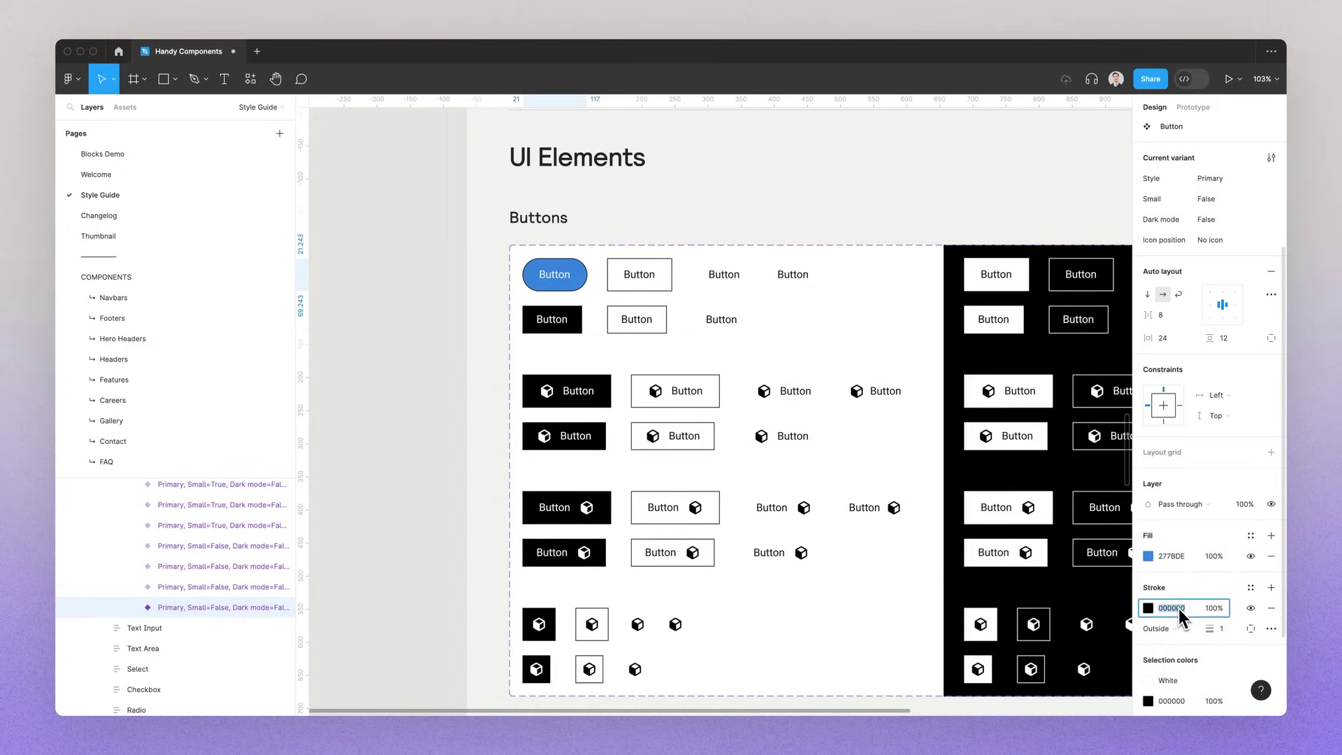
key(Return)
click(503, 345)
Inspect the Header / 76 hero's image placeholder and left text column on Blocks Demo
click(188, 157)
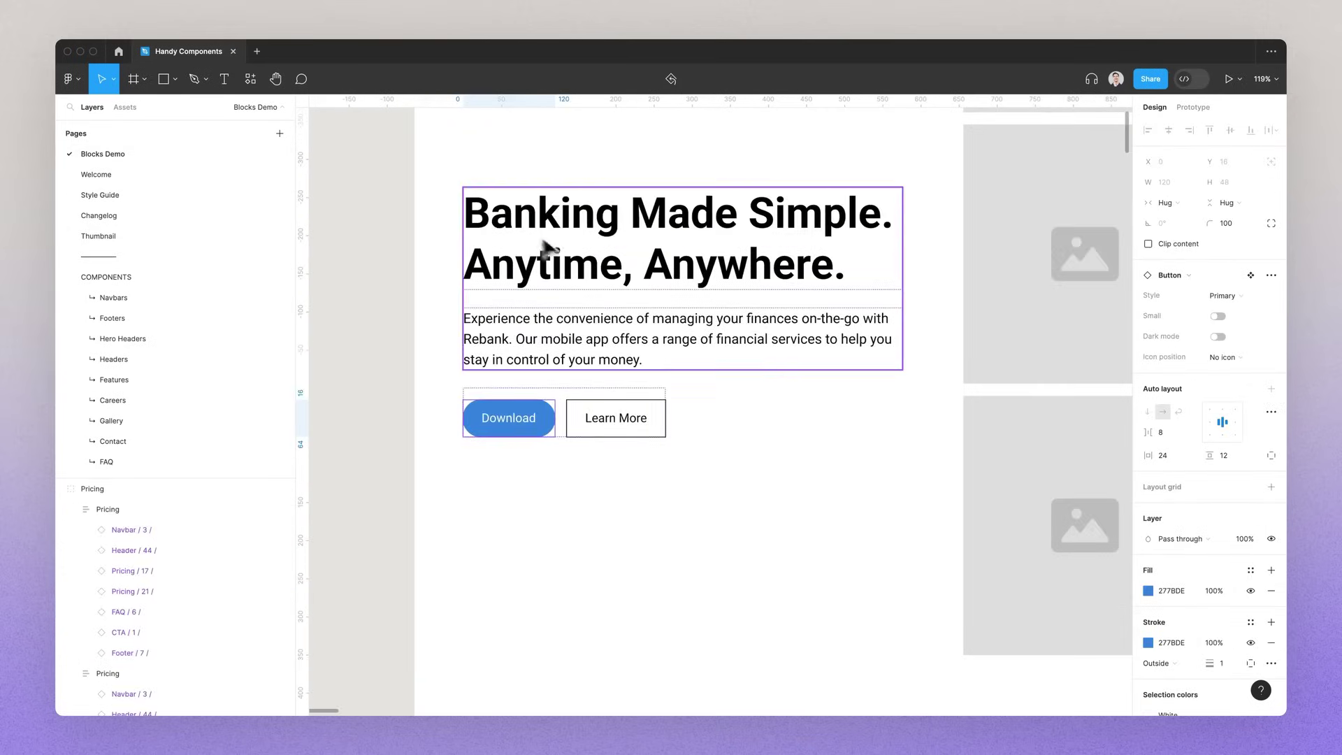
ctrl+scroll(489, 349, down, 5)
scroll(419, 419, right, 15)
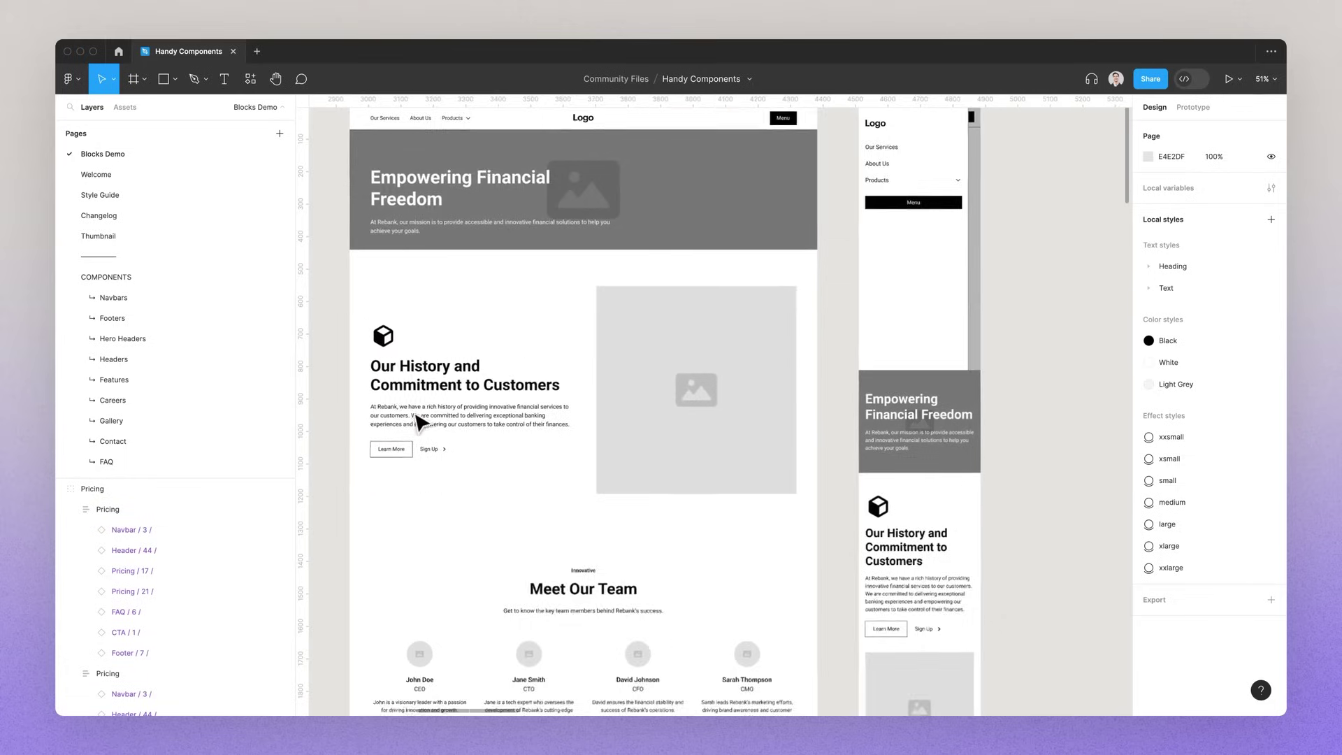
scroll(392, 422, up, 2)
ctrl+scroll(416, 422, down, 3)
scroll(416, 422, right, 10)
ctrl+scroll(684, 229, up, 3)
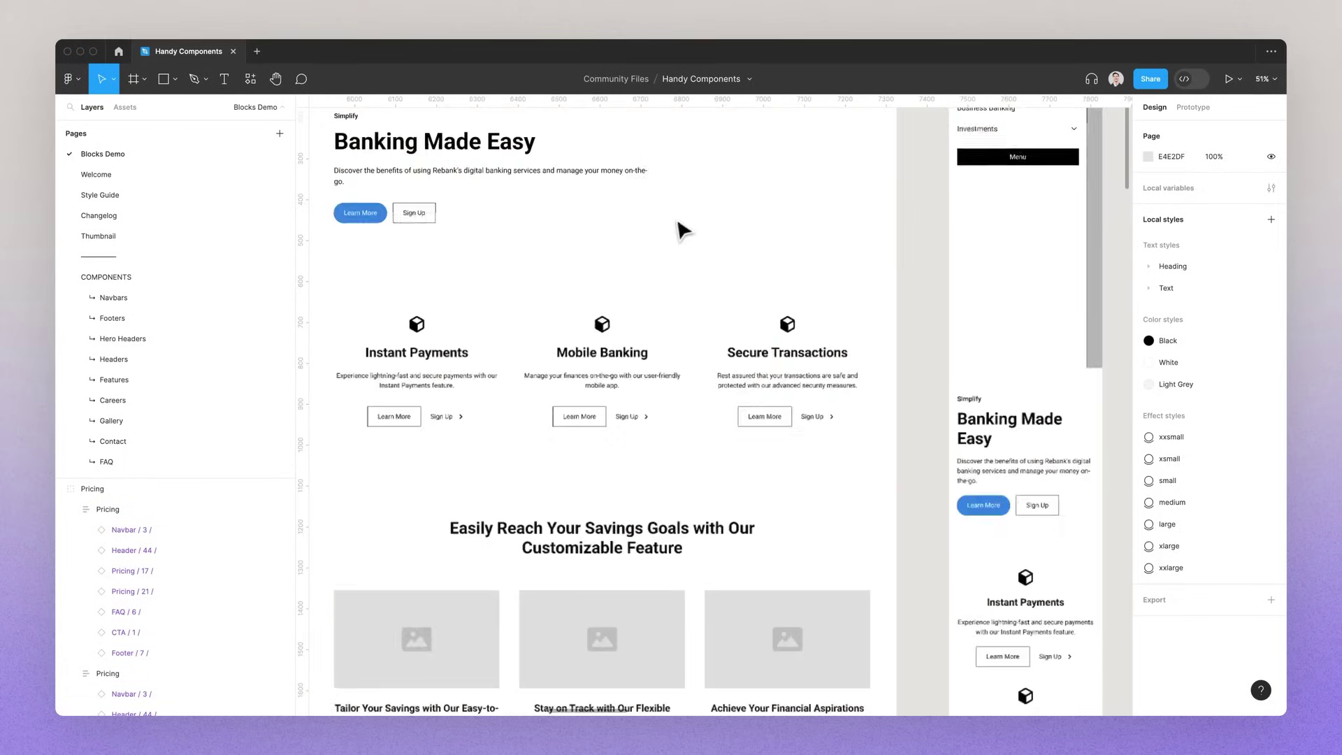
ctrl+scroll(615, 280, down, 6)
scroll(515, 323, left, 10)
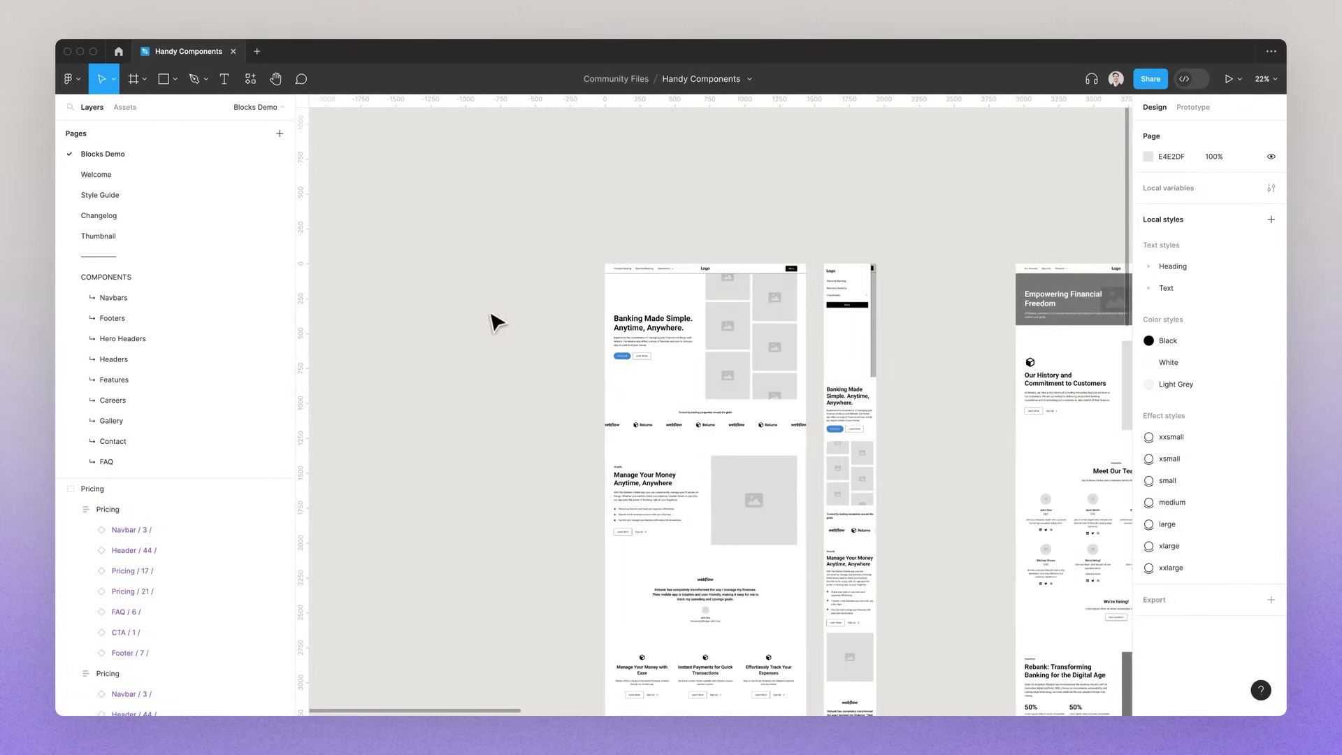
ctrl+scroll(704, 339, up, 4)
click(683, 430)
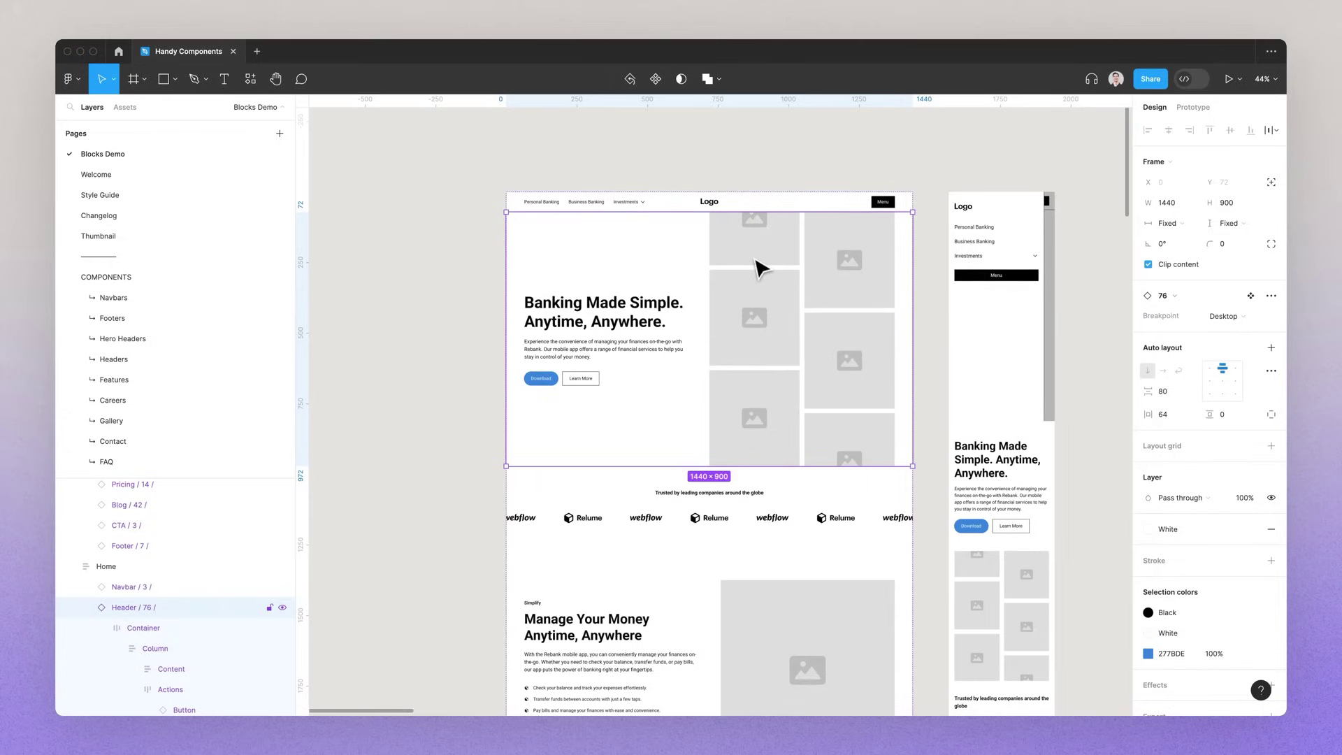
click(758, 268)
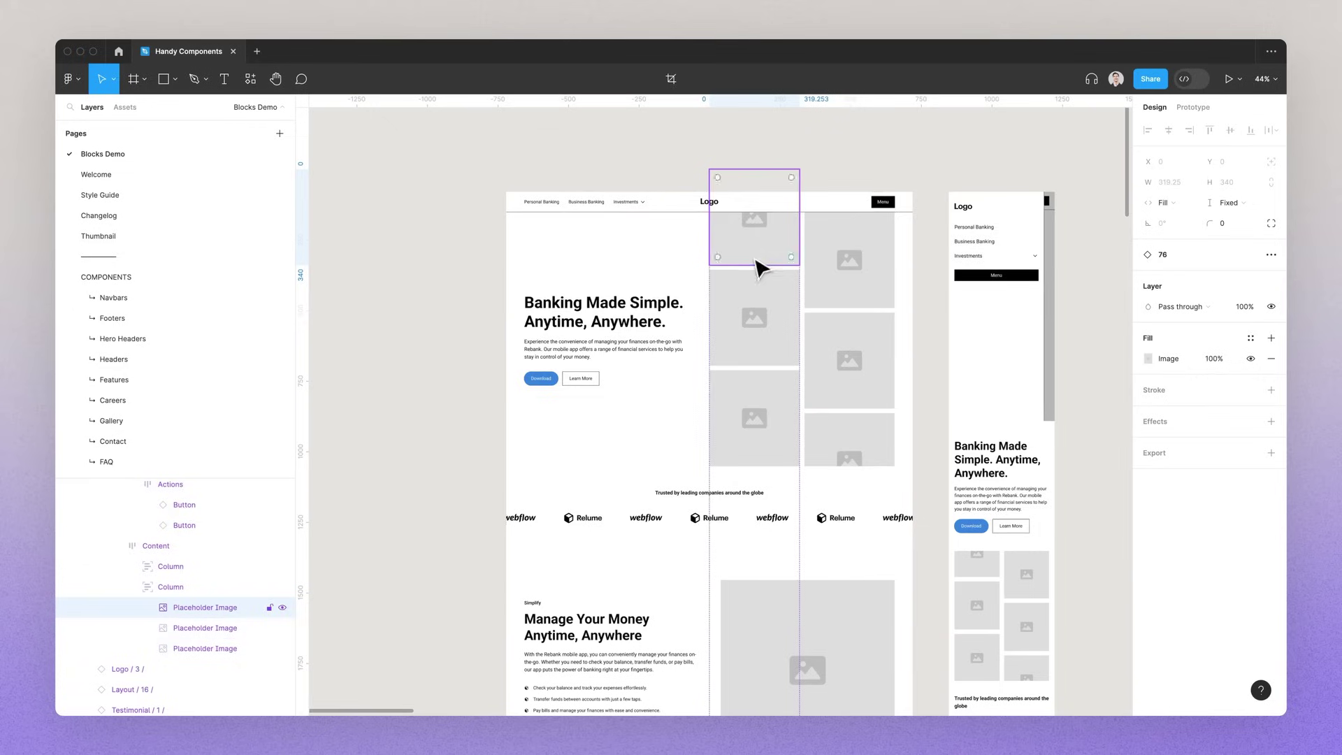
click(680, 320)
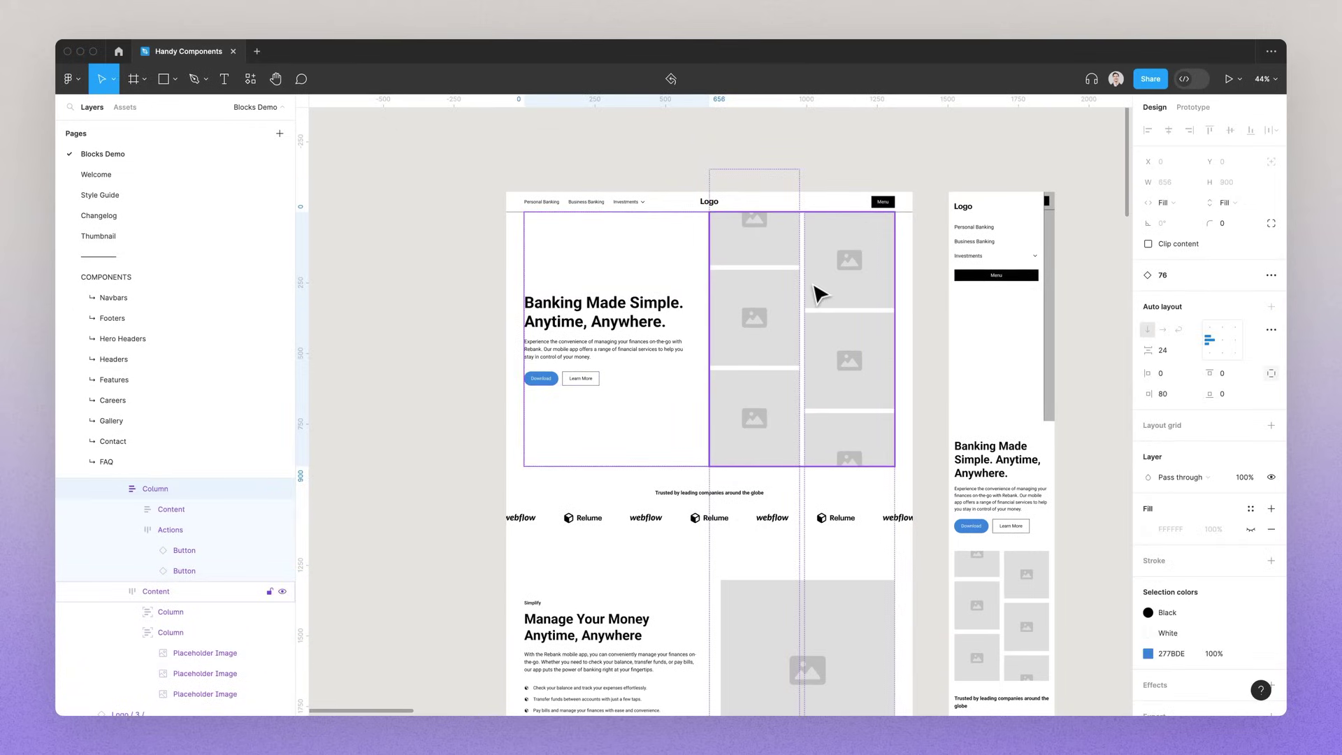
Swap the Header / 76 hero instance to header variant 75
click(522, 434)
click(1174, 296)
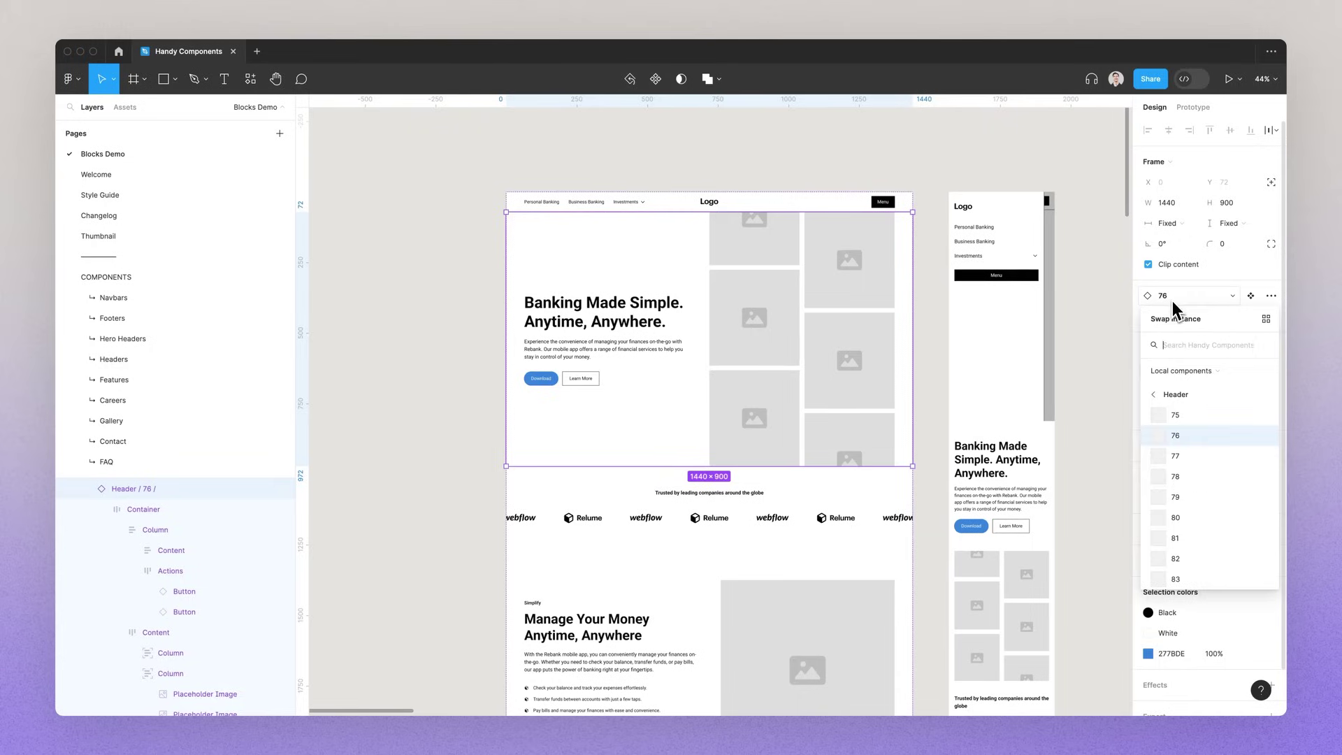
click(1185, 416)
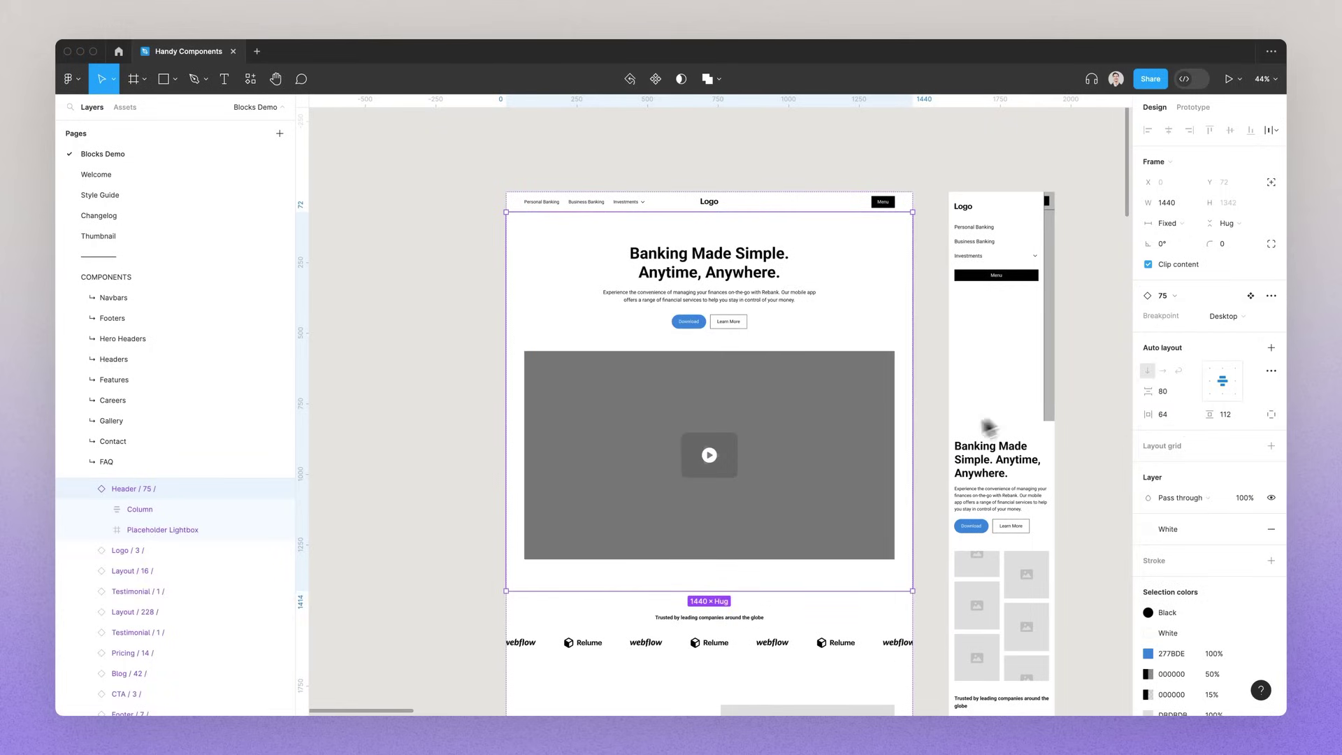
click(948, 177)
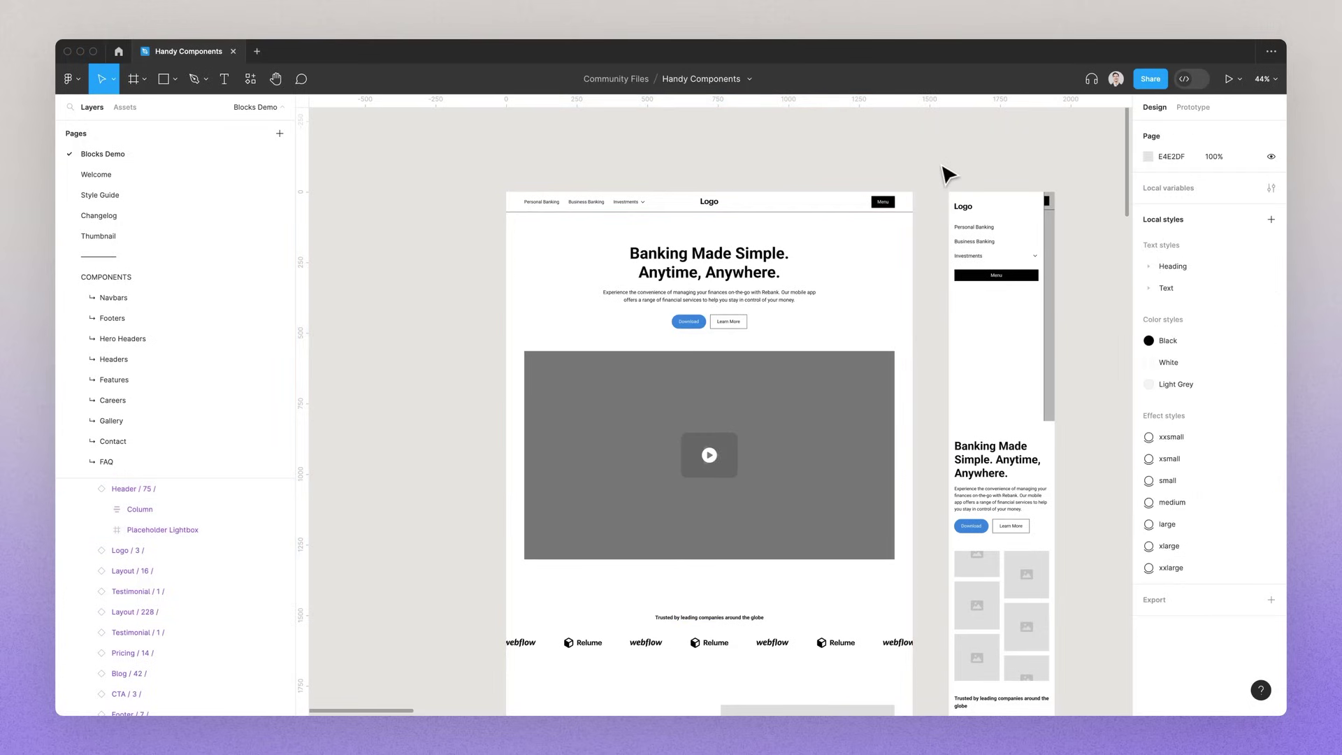
scroll(947, 176, right, 2)
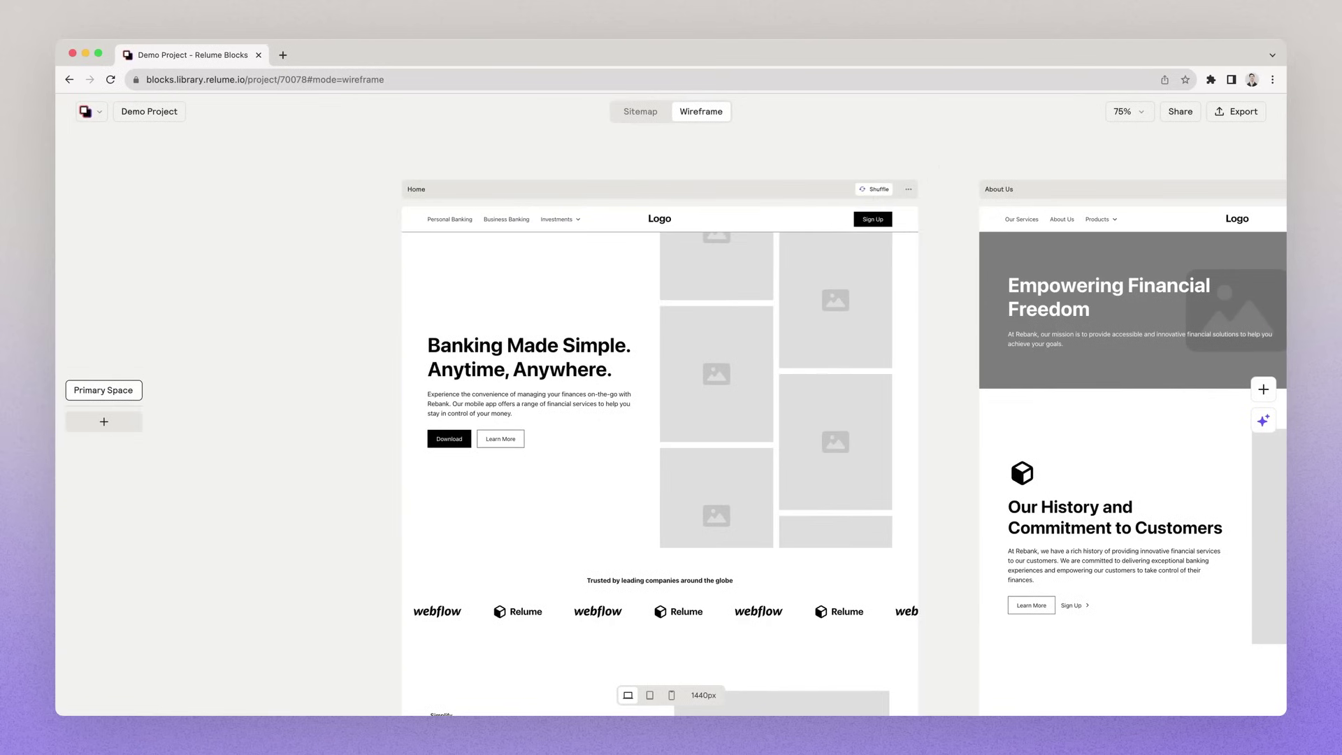
Swap the trusted-by logos section to Logo 2, with its heading beside a single logo row
scroll(807, 340, down, 3)
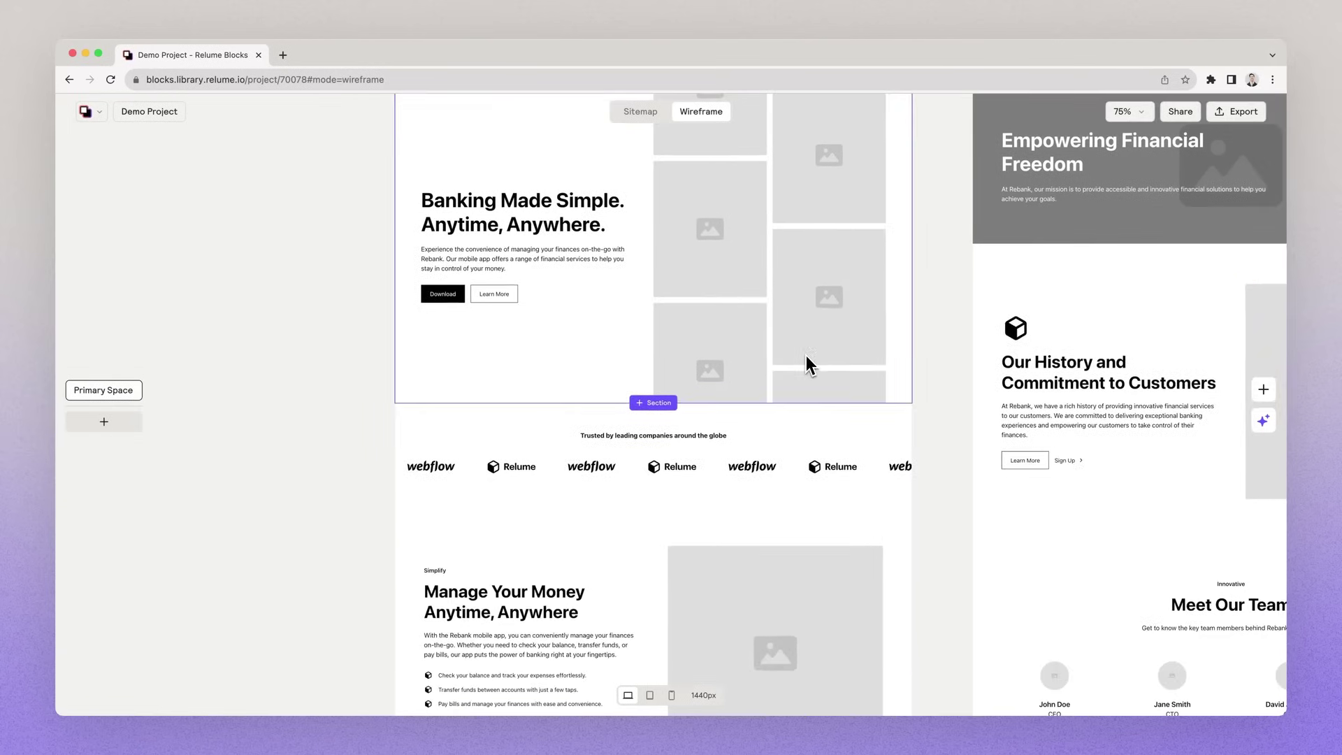
click(814, 430)
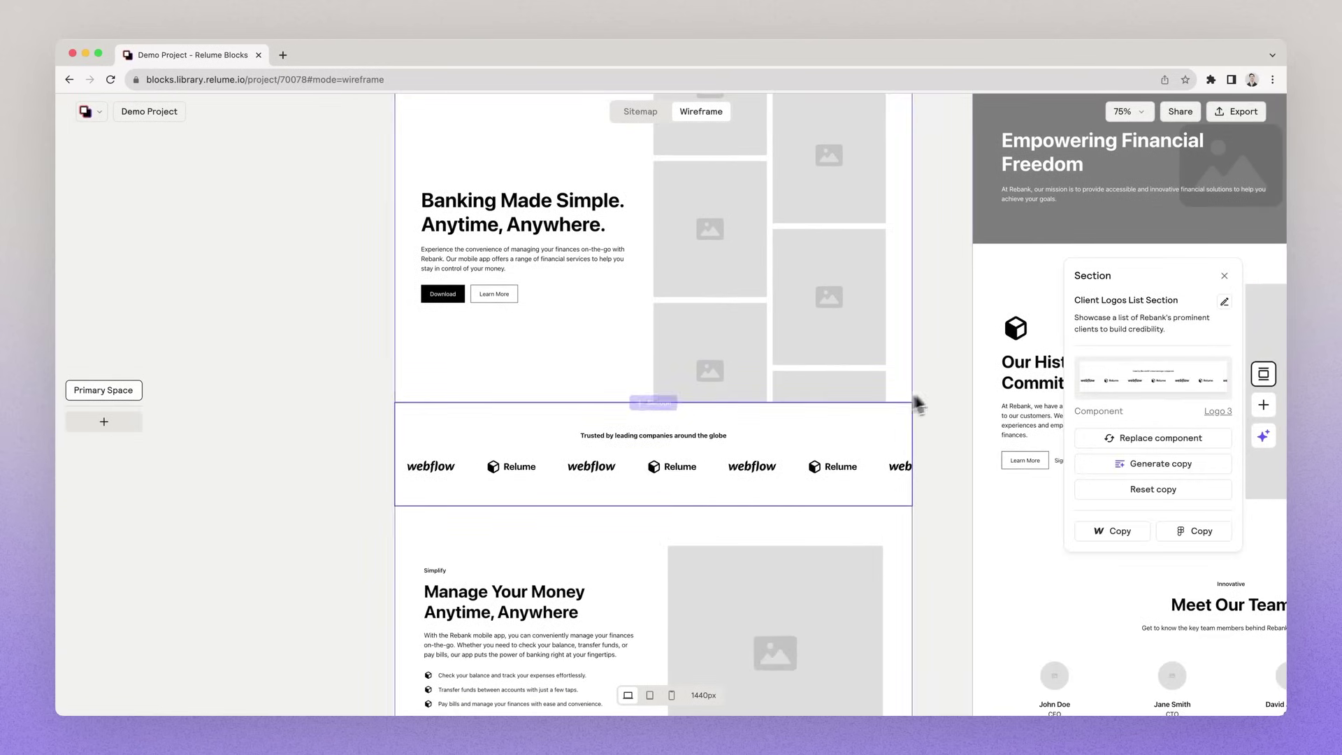
click(1159, 441)
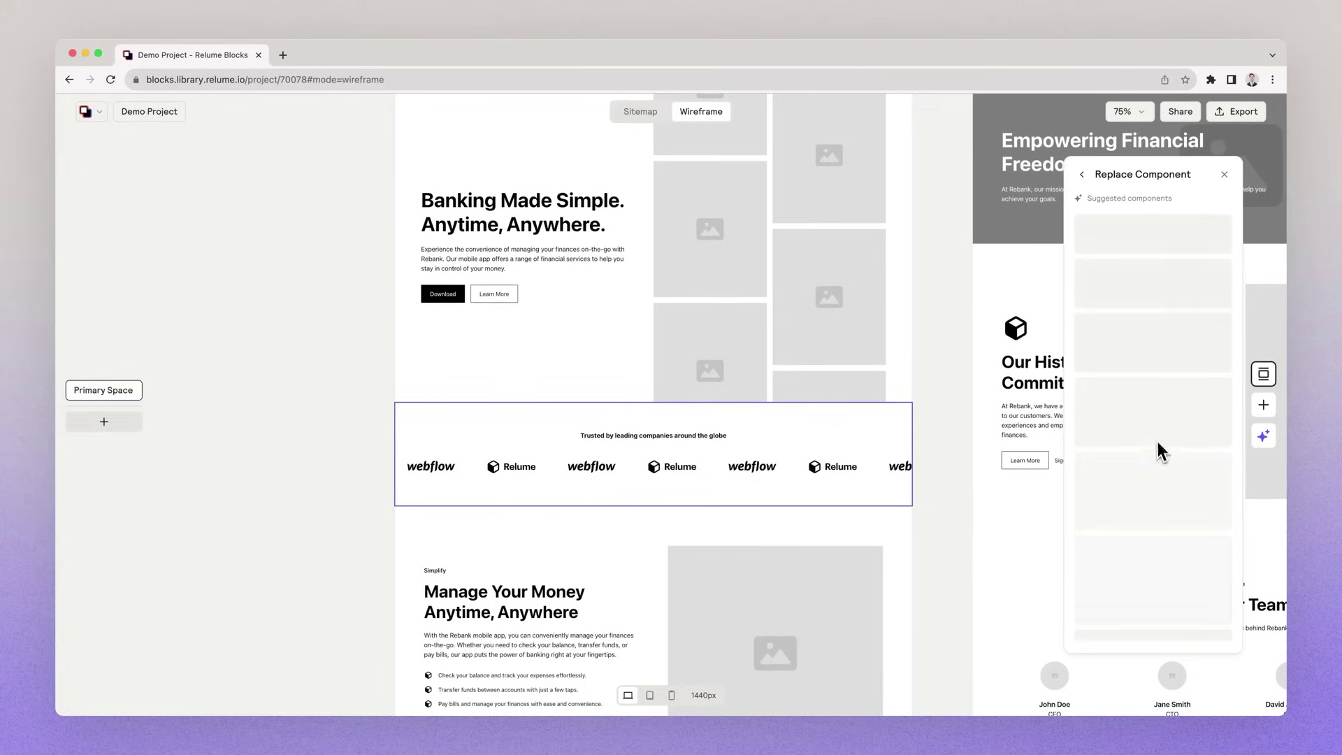
click(1156, 343)
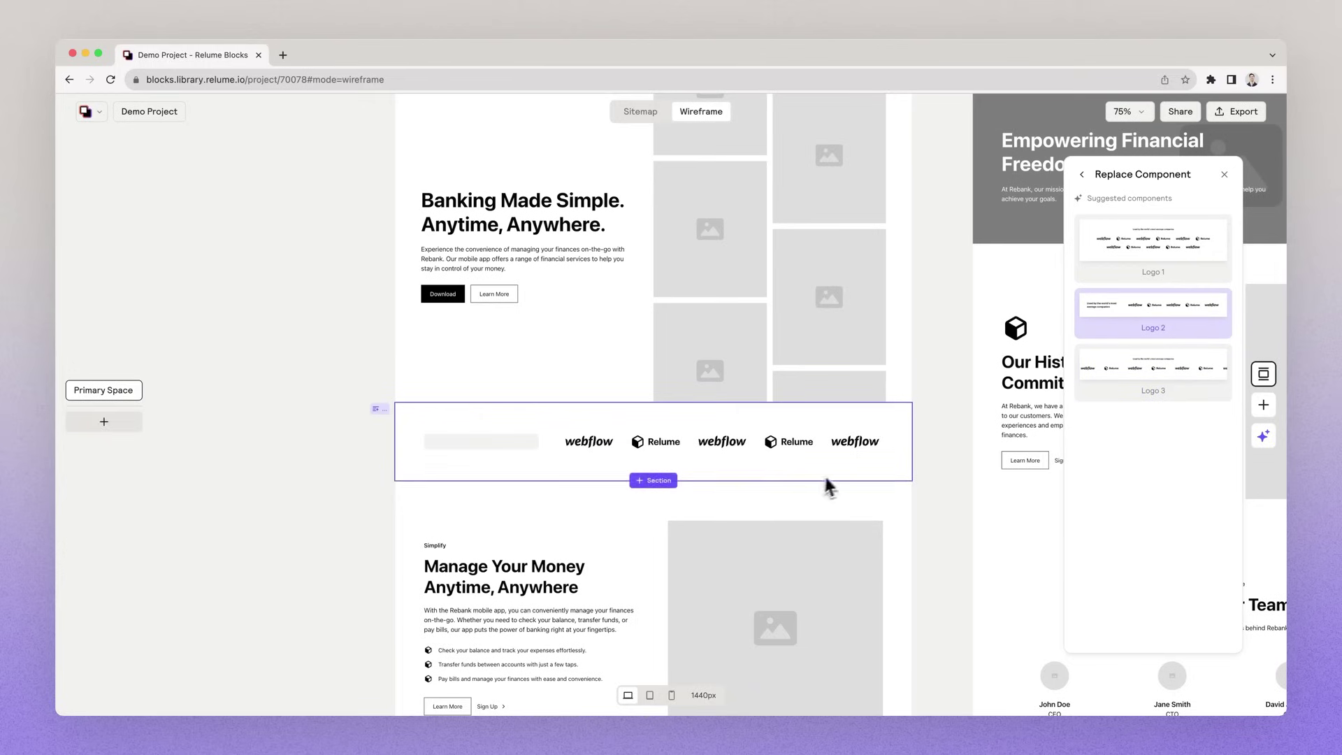
click(1224, 174)
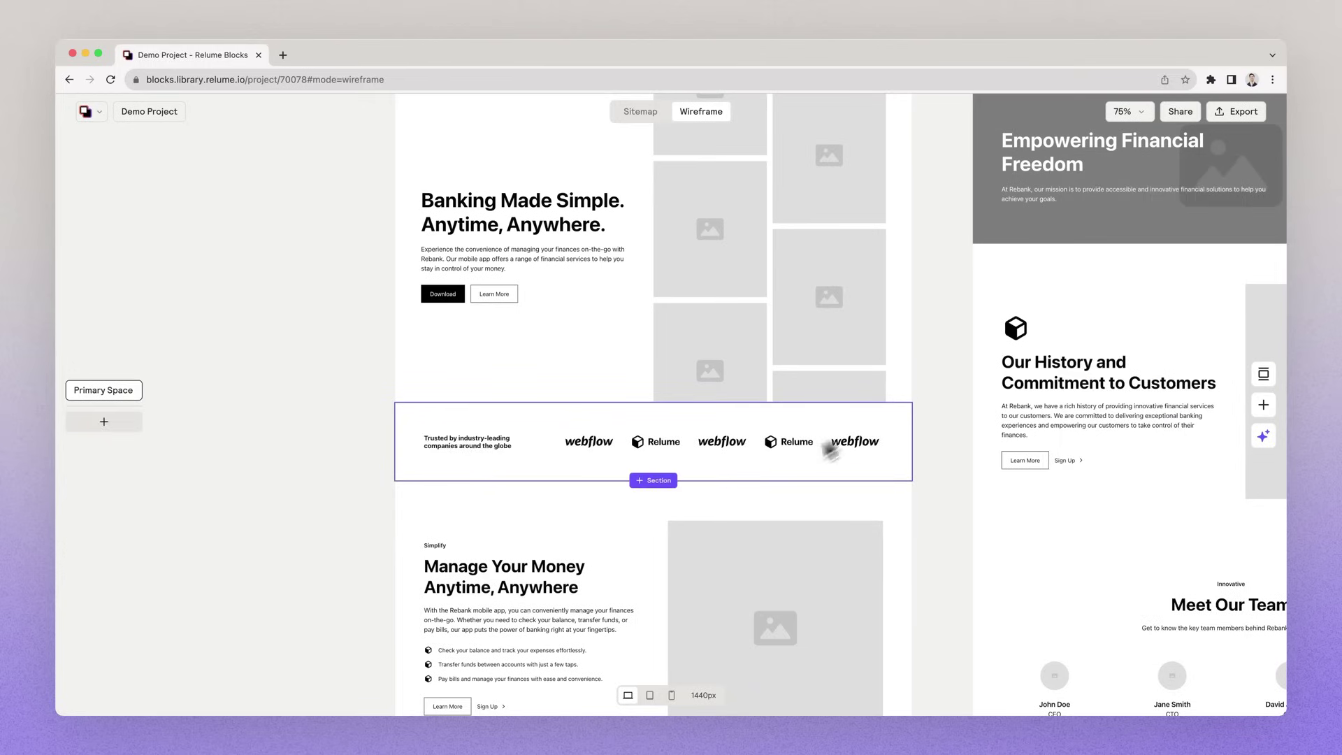
right_click(748, 467)
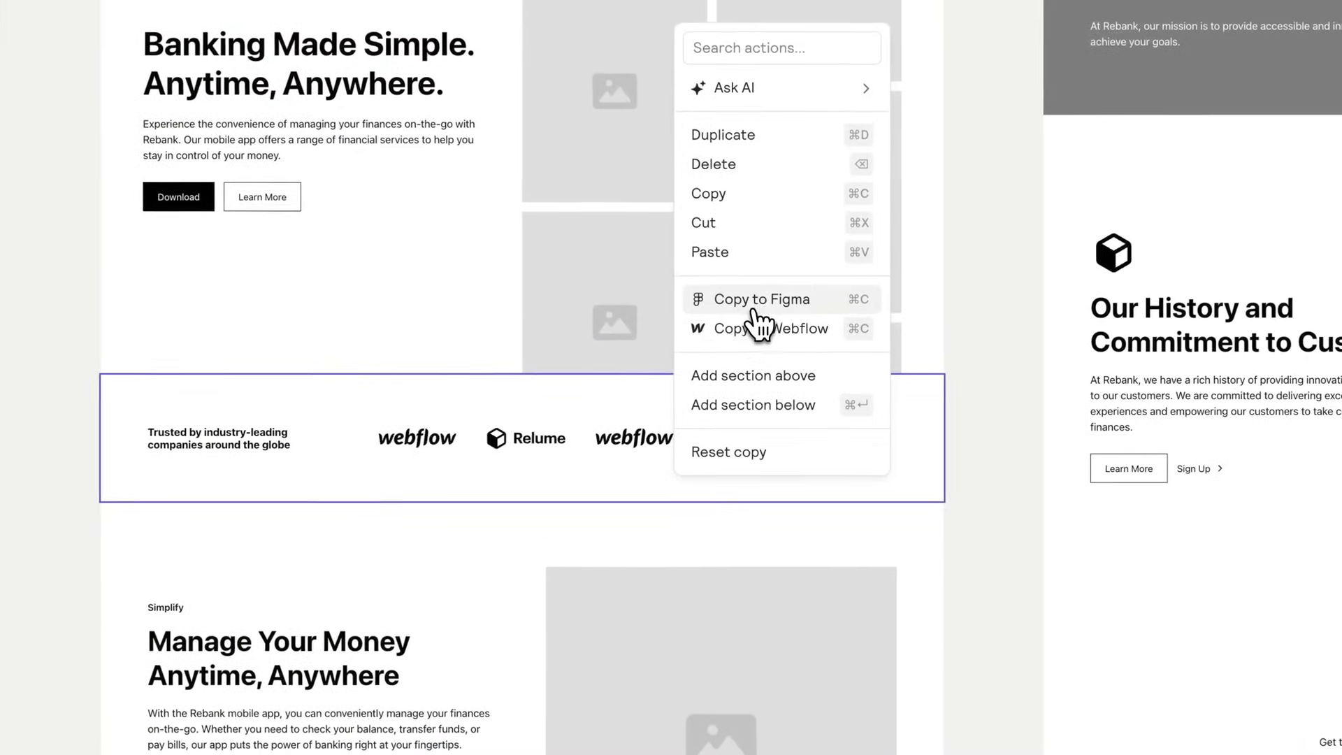
Copy the Logo 2 section from Relume and paste it into Figma through the Relume Library plugin
click(759, 311)
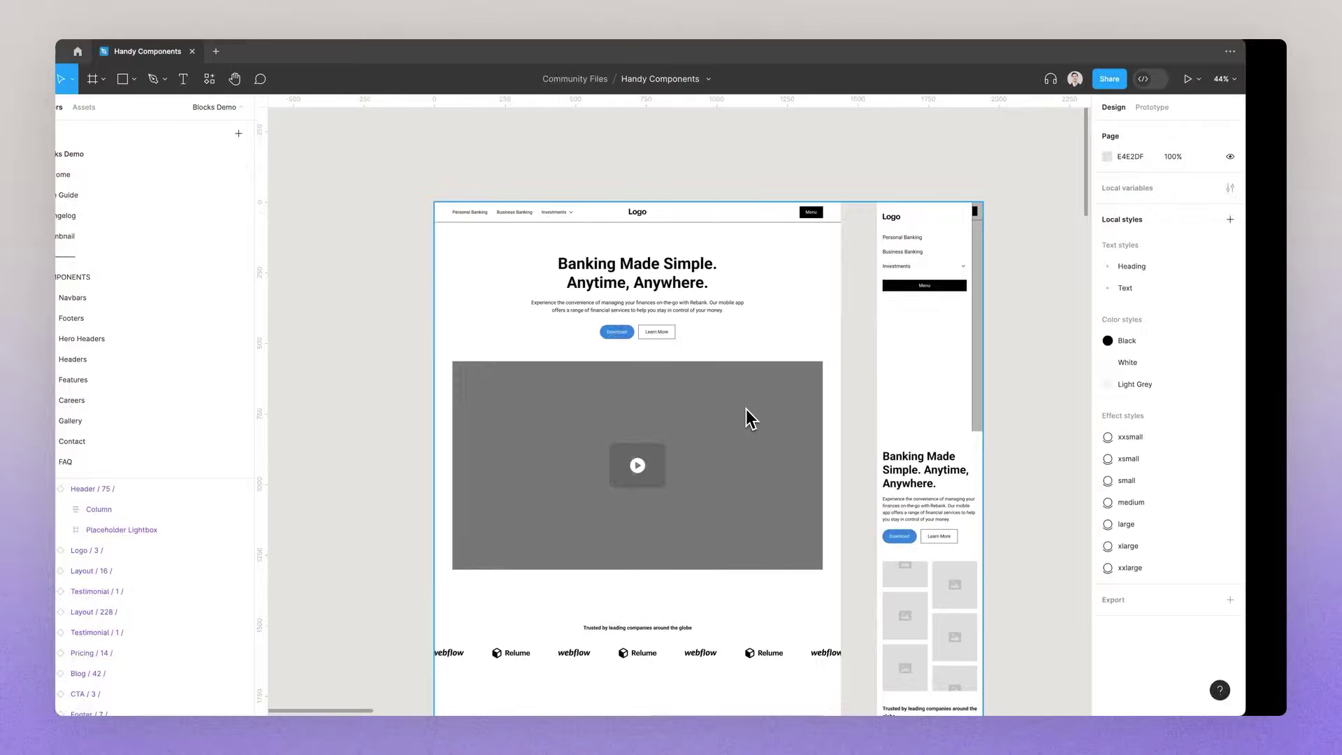
click(250, 78)
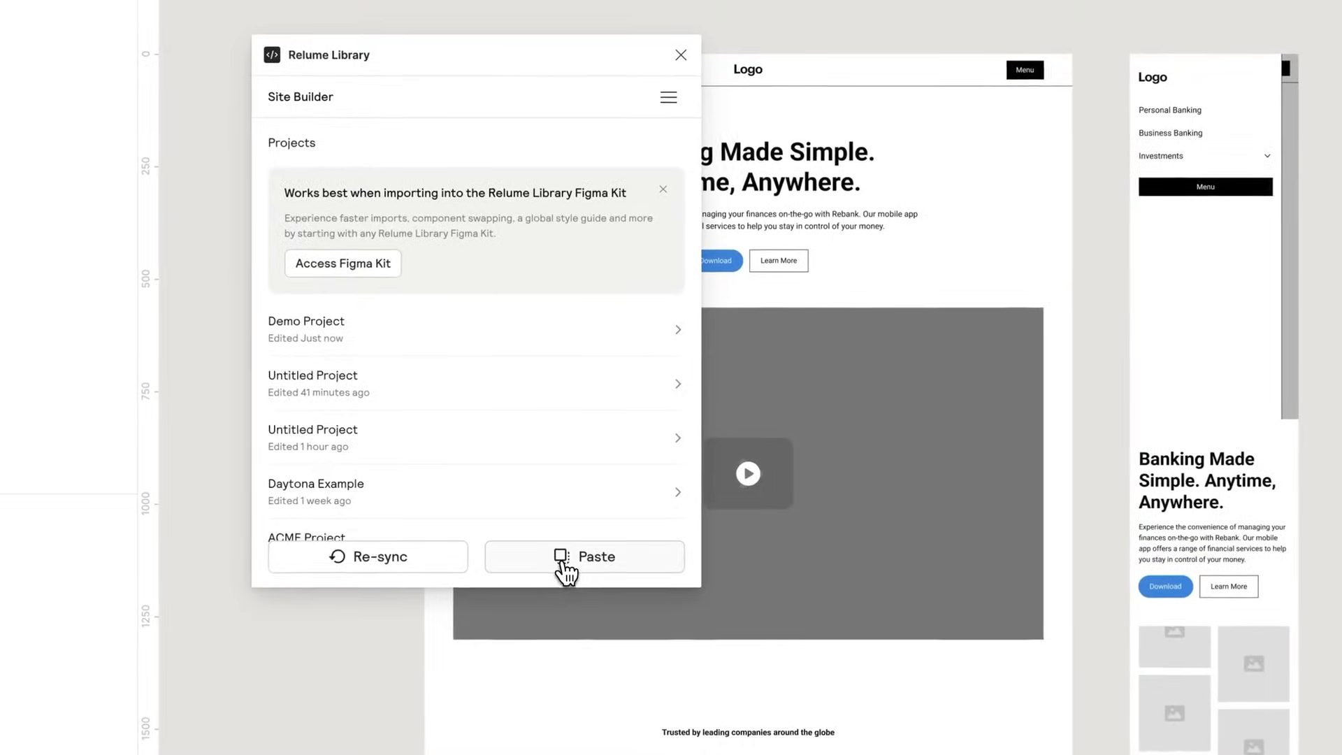
click(562, 520)
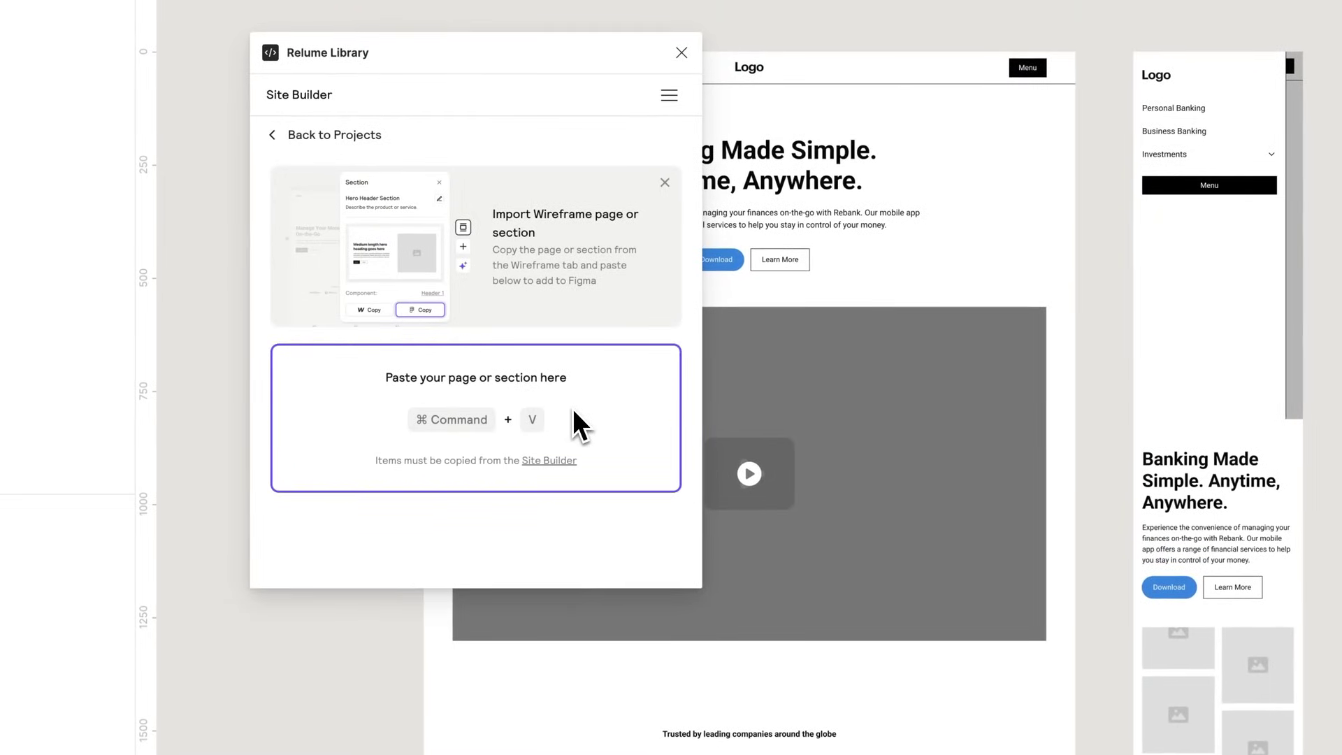
key(super+v)
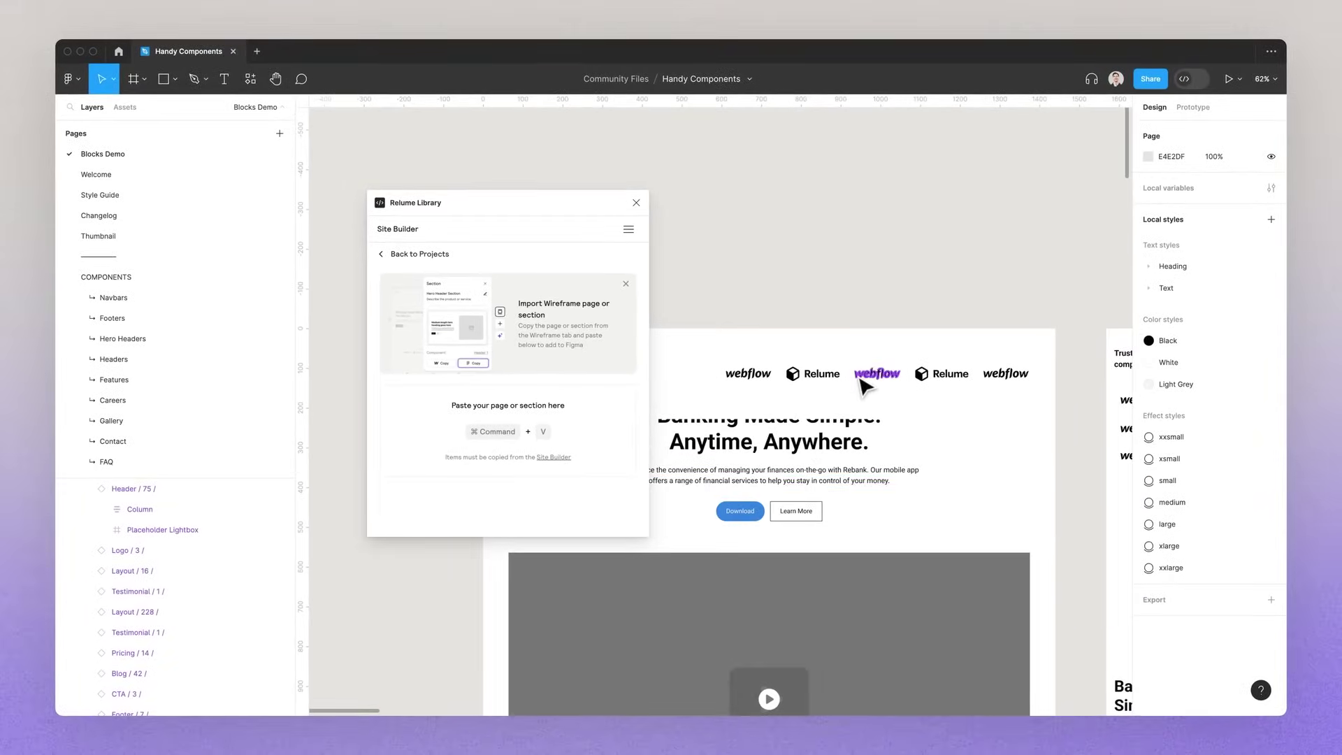
Move the desktop logo strip into the Home frame, directly below the header
scroll(872, 375, down, 5)
click(868, 381)
drag(990, 396, 990, 273)
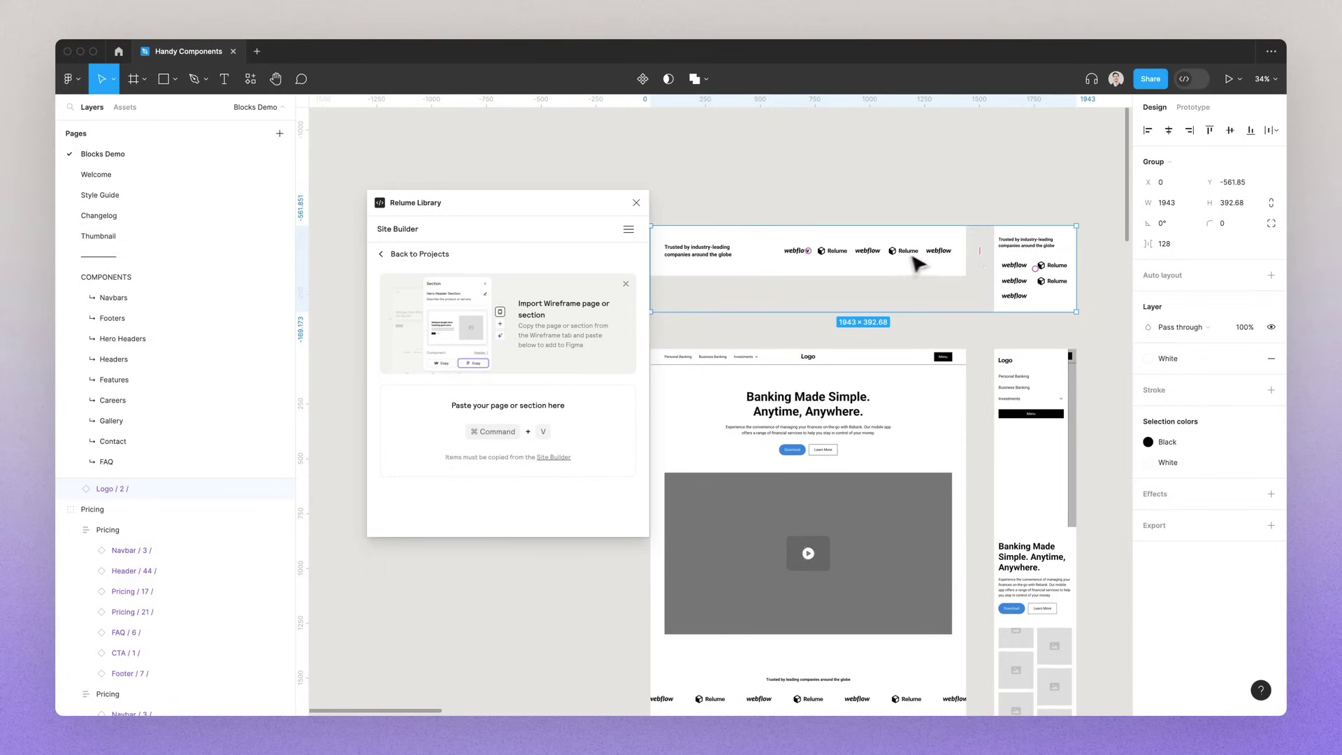
scroll(902, 262, down, 3)
double_click(936, 269)
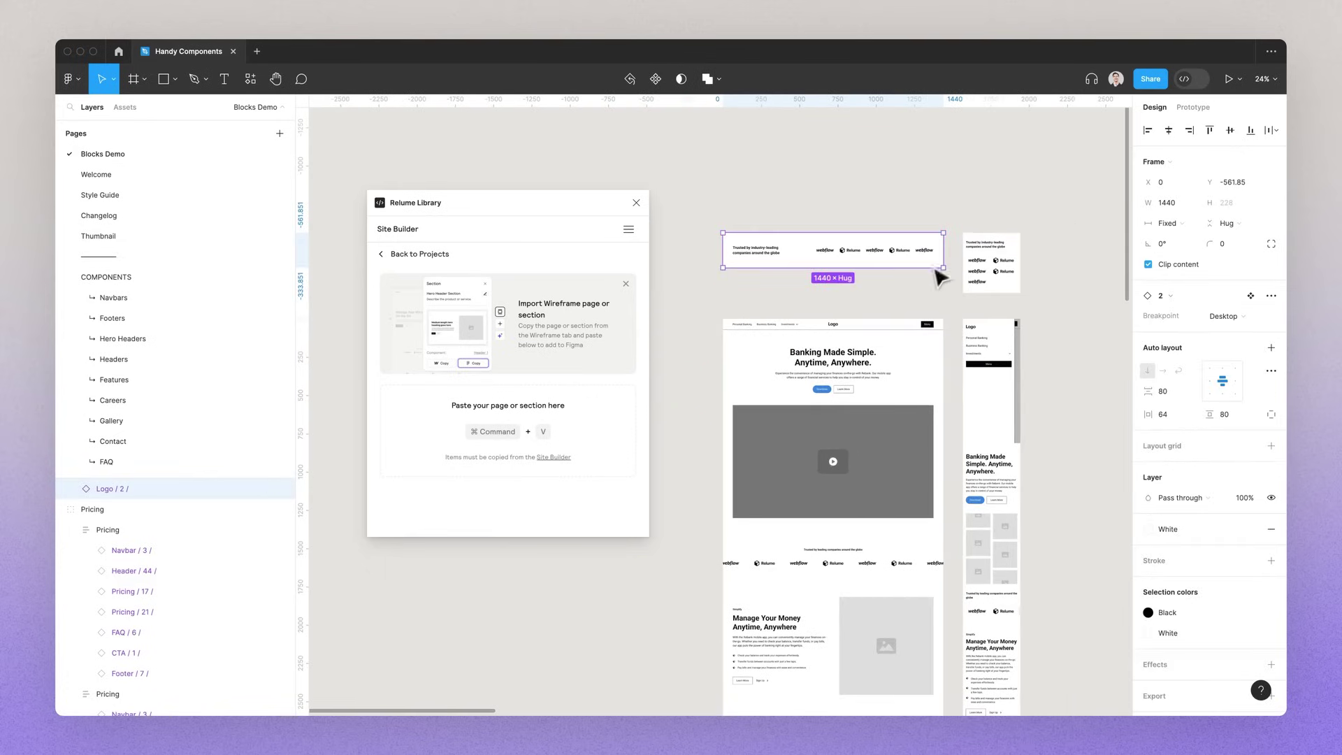
drag(937, 283, 907, 354)
key(Escape)
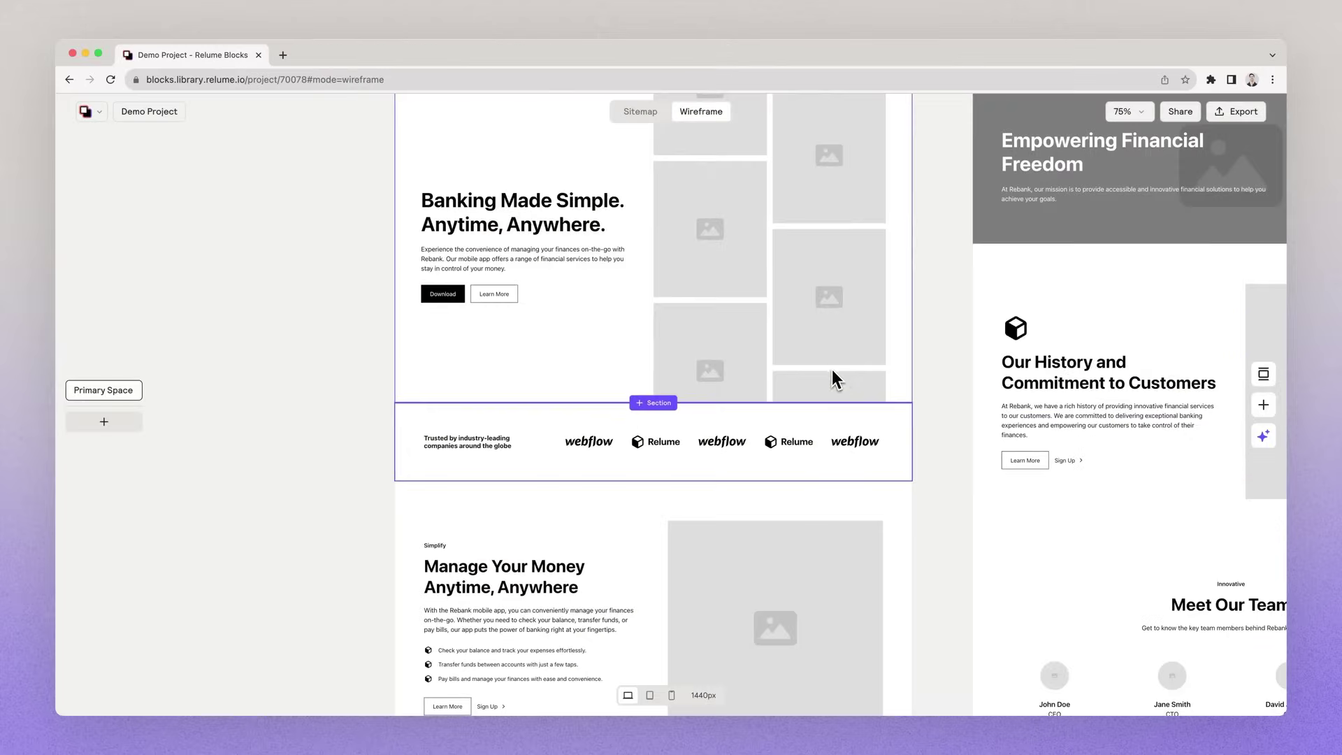
scroll(836, 373, up, 5)
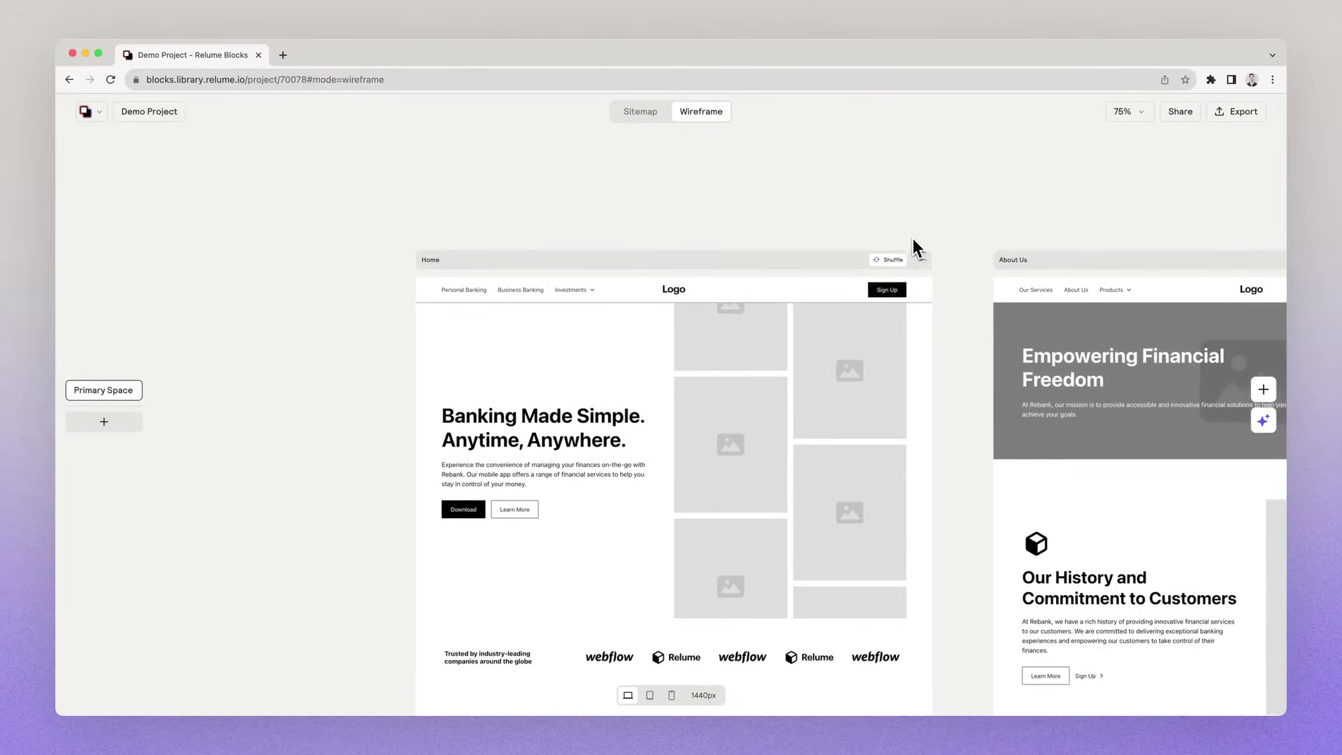
scroll(913, 237, down, 2)
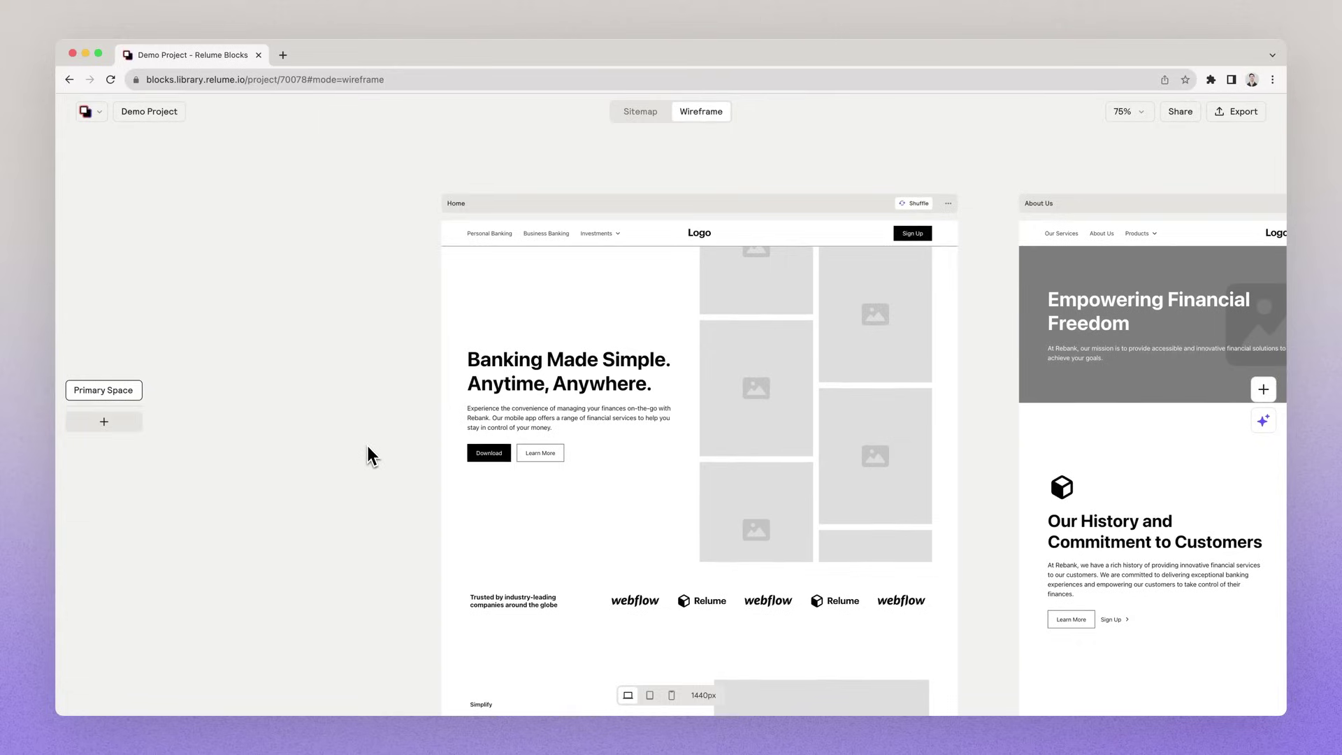
Go to library.relume.io and clone the Relume Library style guide into Webflow from Preferences
click(283, 55)
text(library)
key(Return)
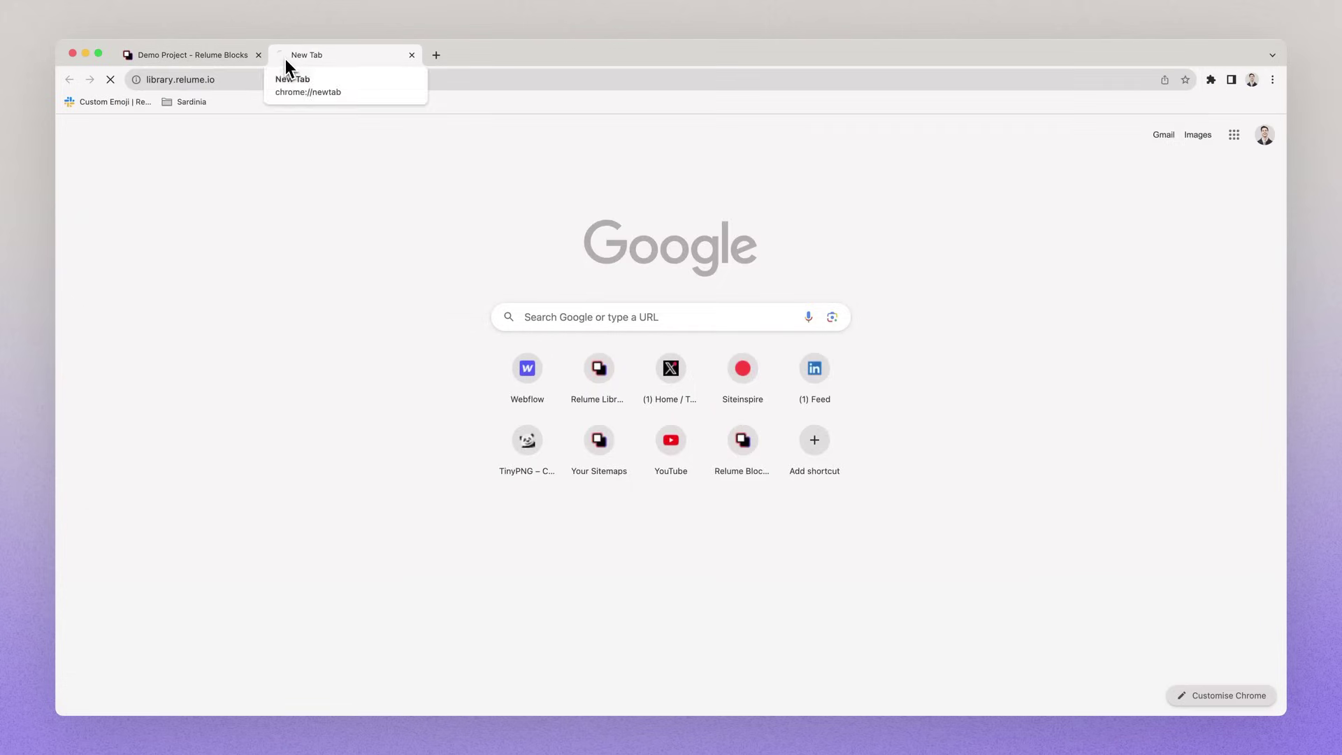
click(1211, 133)
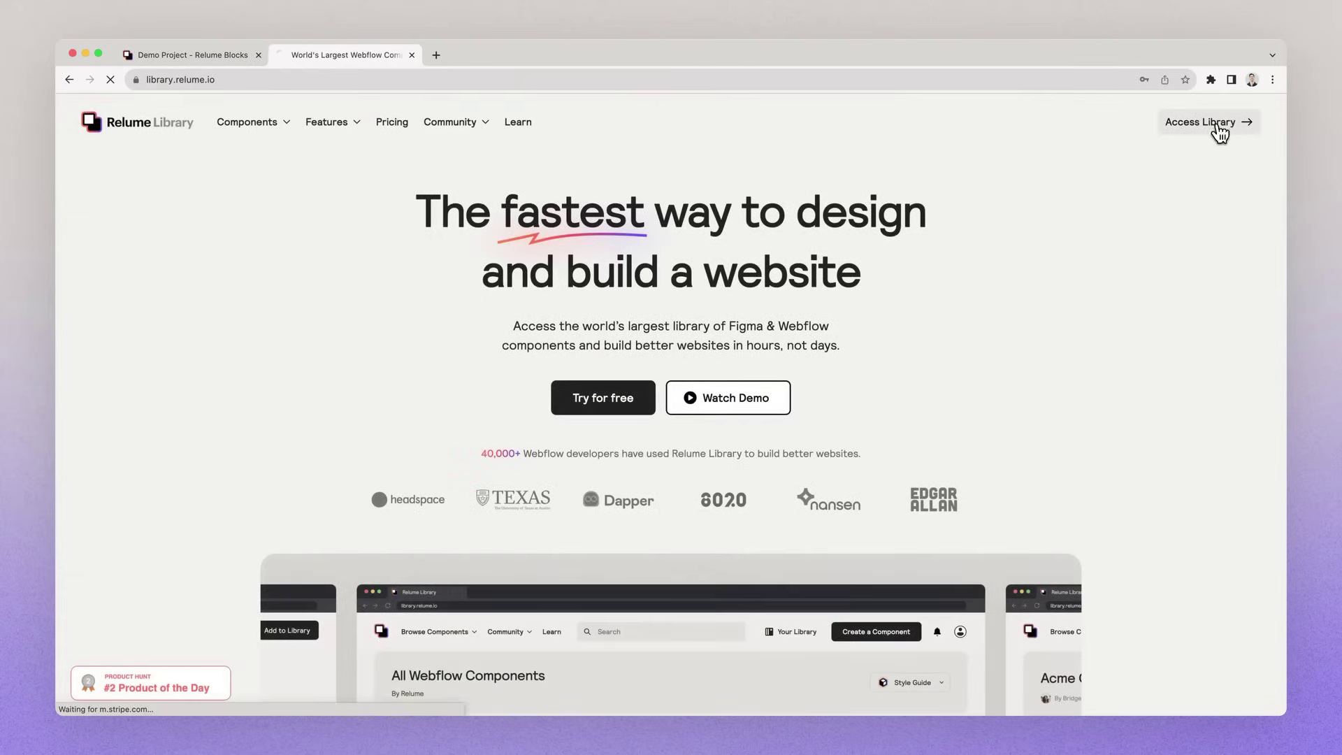
click(1192, 190)
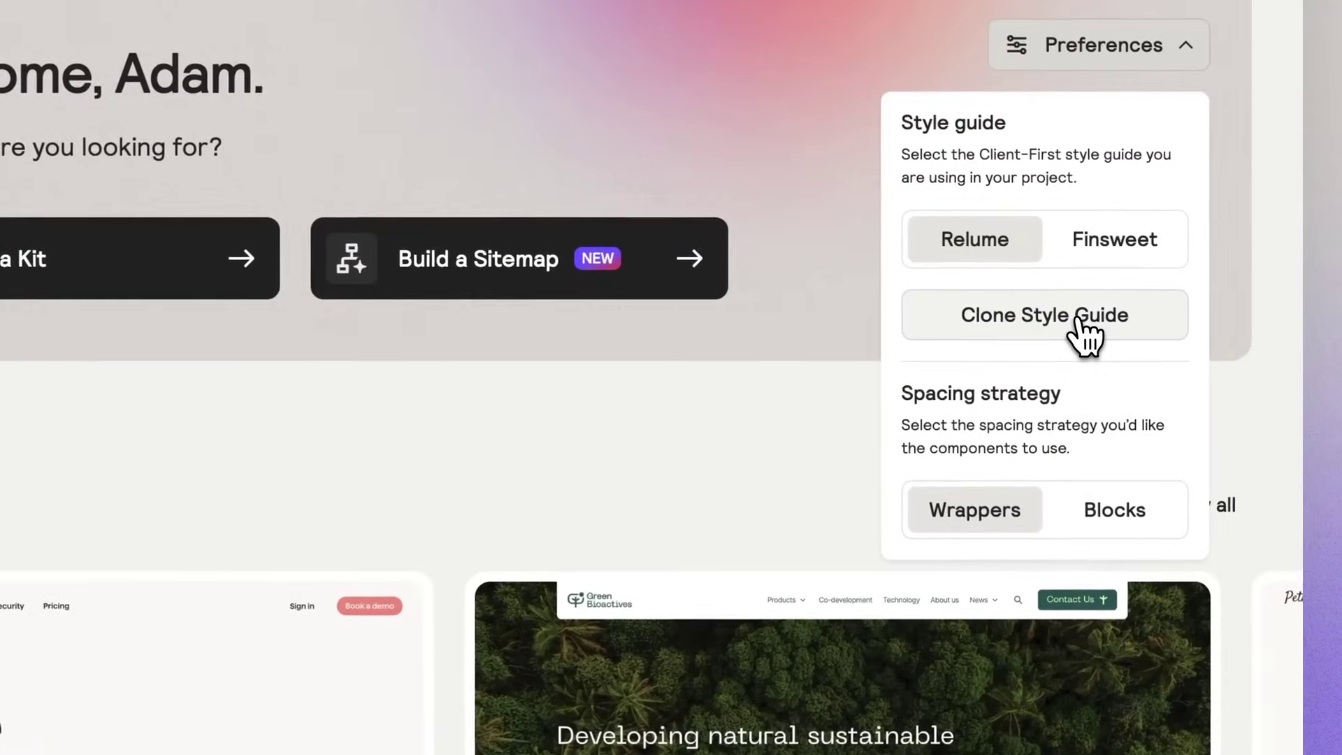
click(1081, 322)
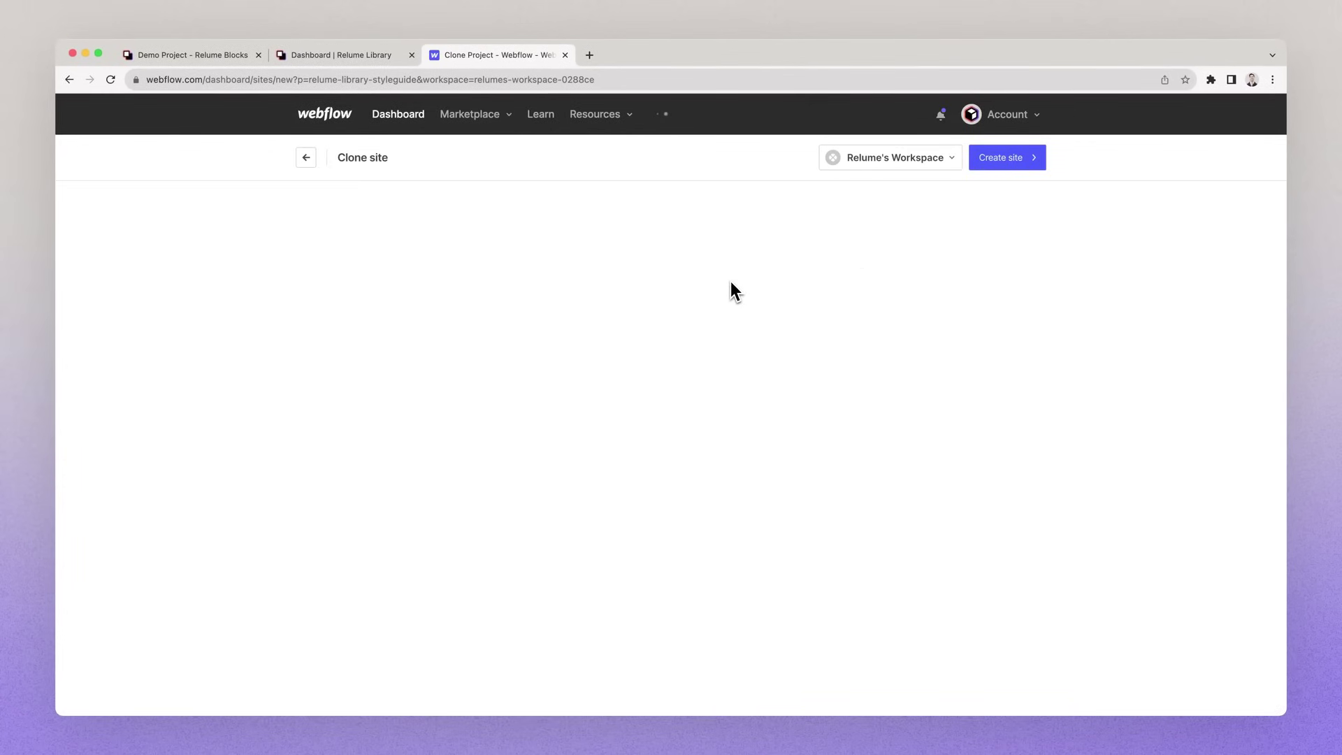
Create the cloned style guide site under the name 'Demo Project'
click(994, 165)
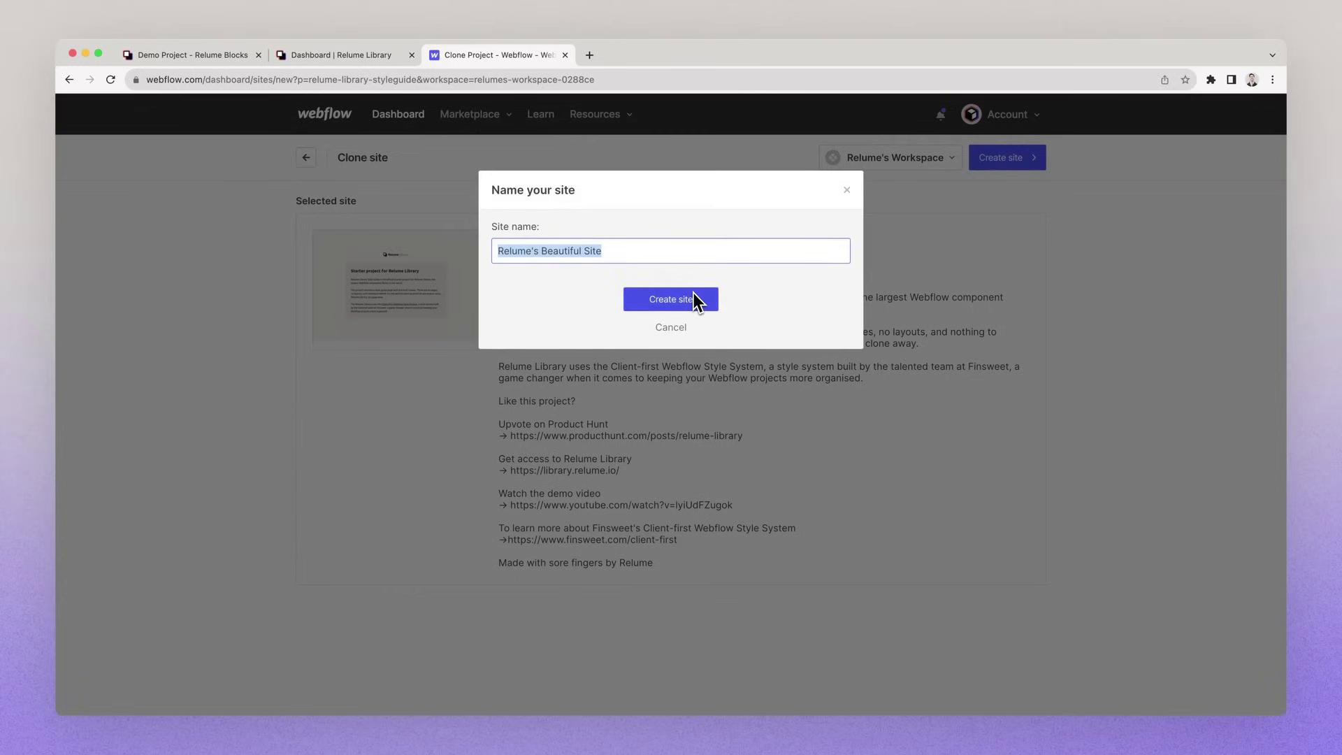
text(Demo Pro)
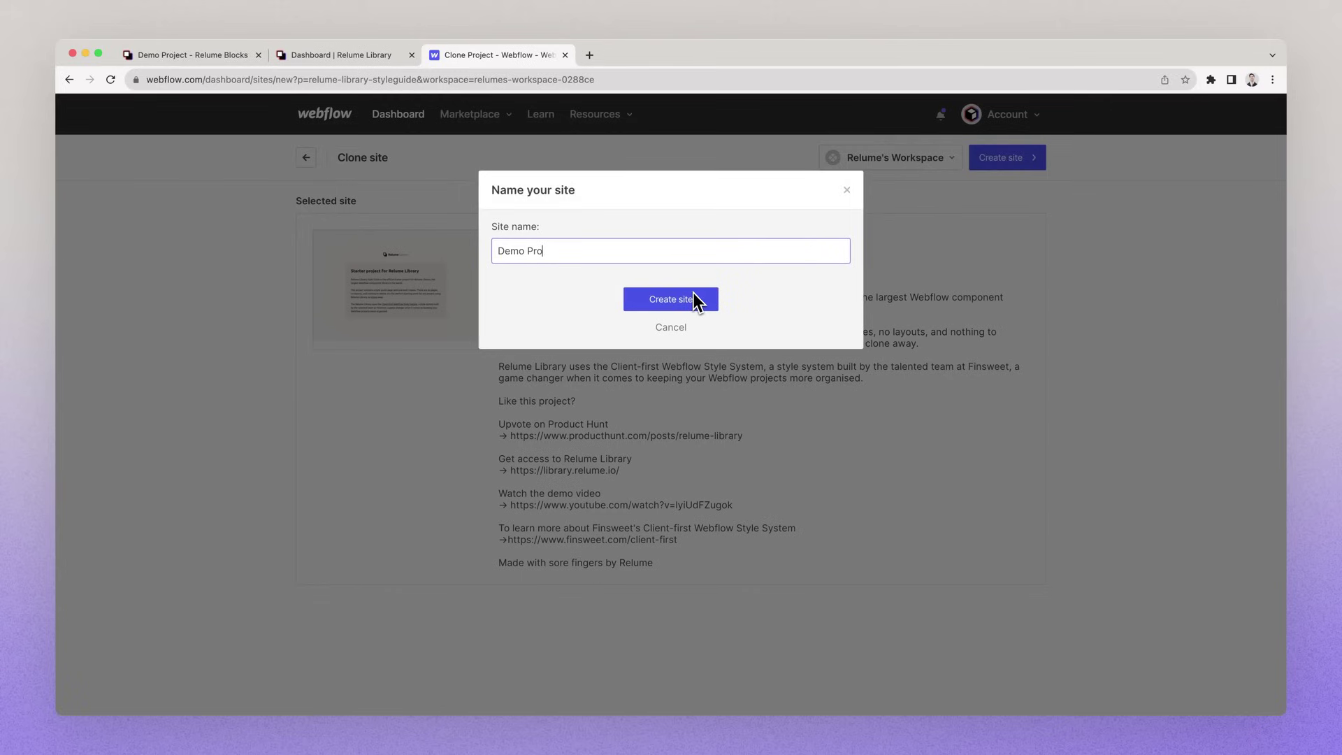
text(ject)
click(703, 302)
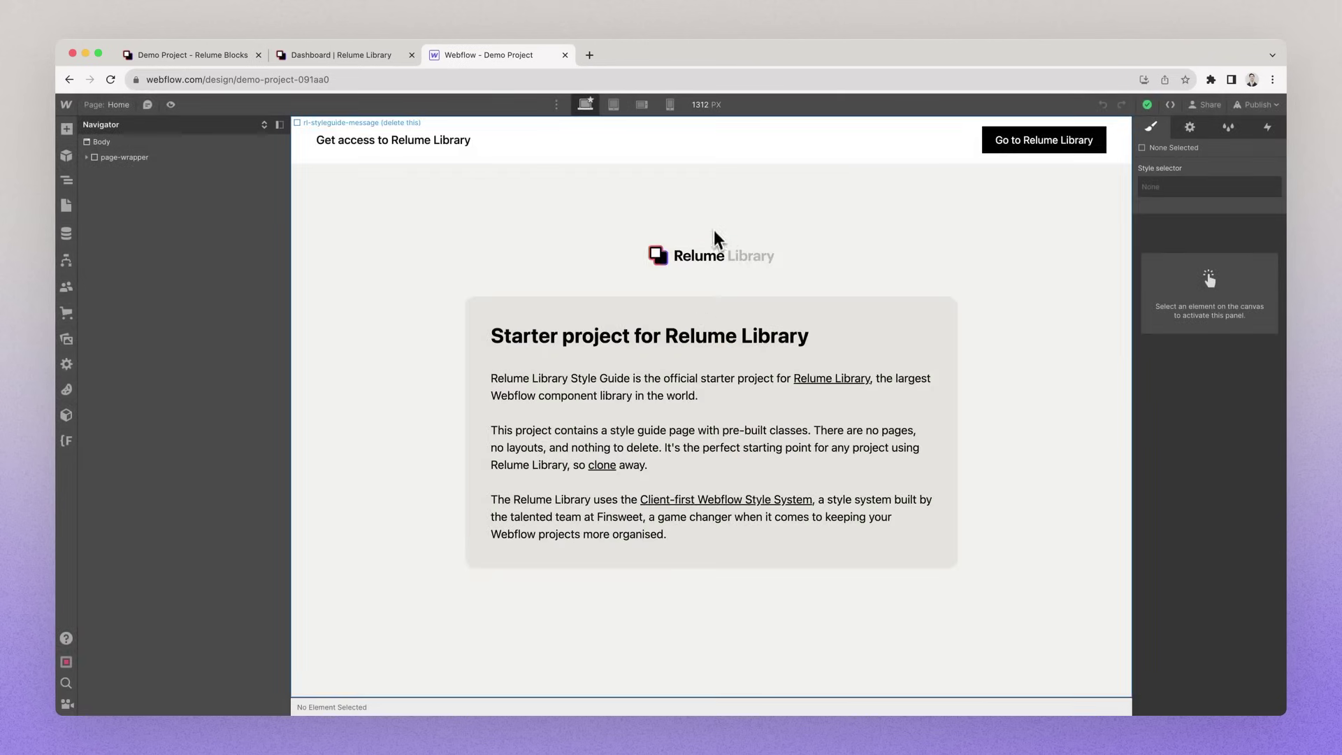
Empty the starter page by deleting the style guide notice and the page-wrapper element
click(718, 220)
key(Delete)
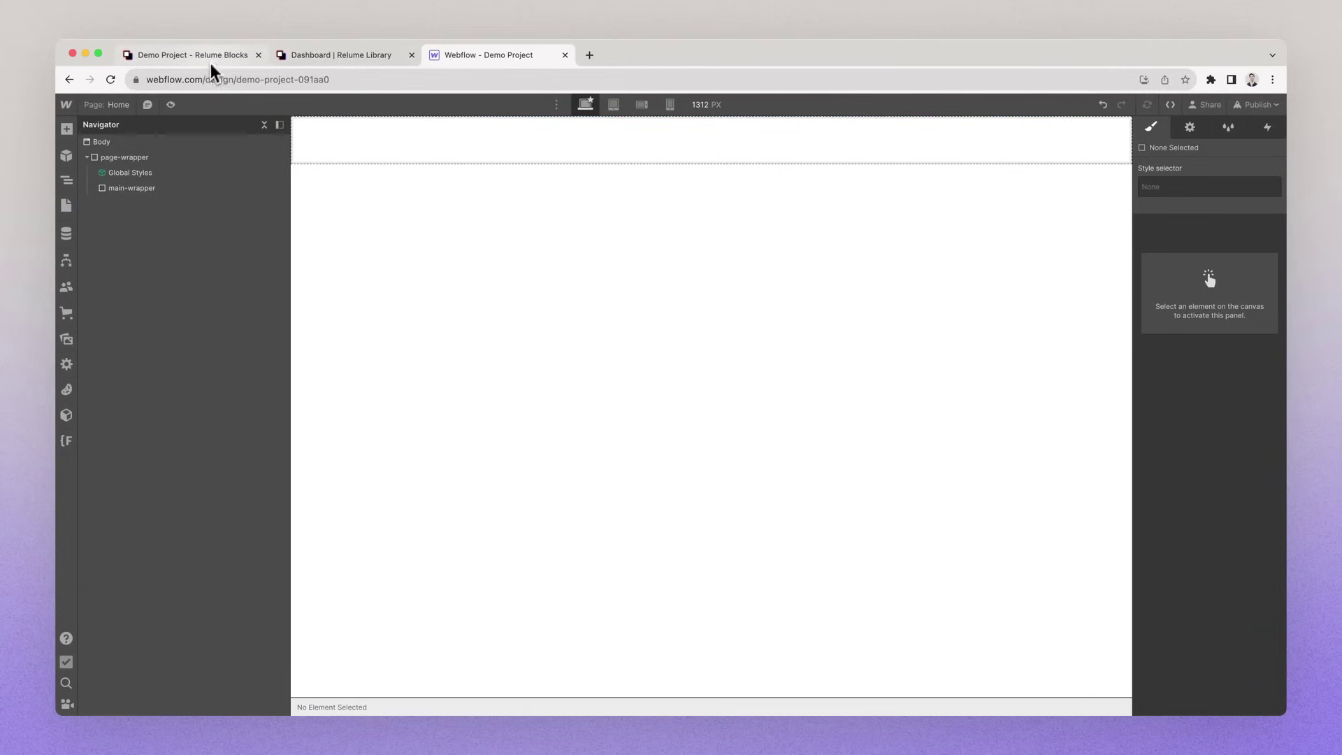
click(158, 157)
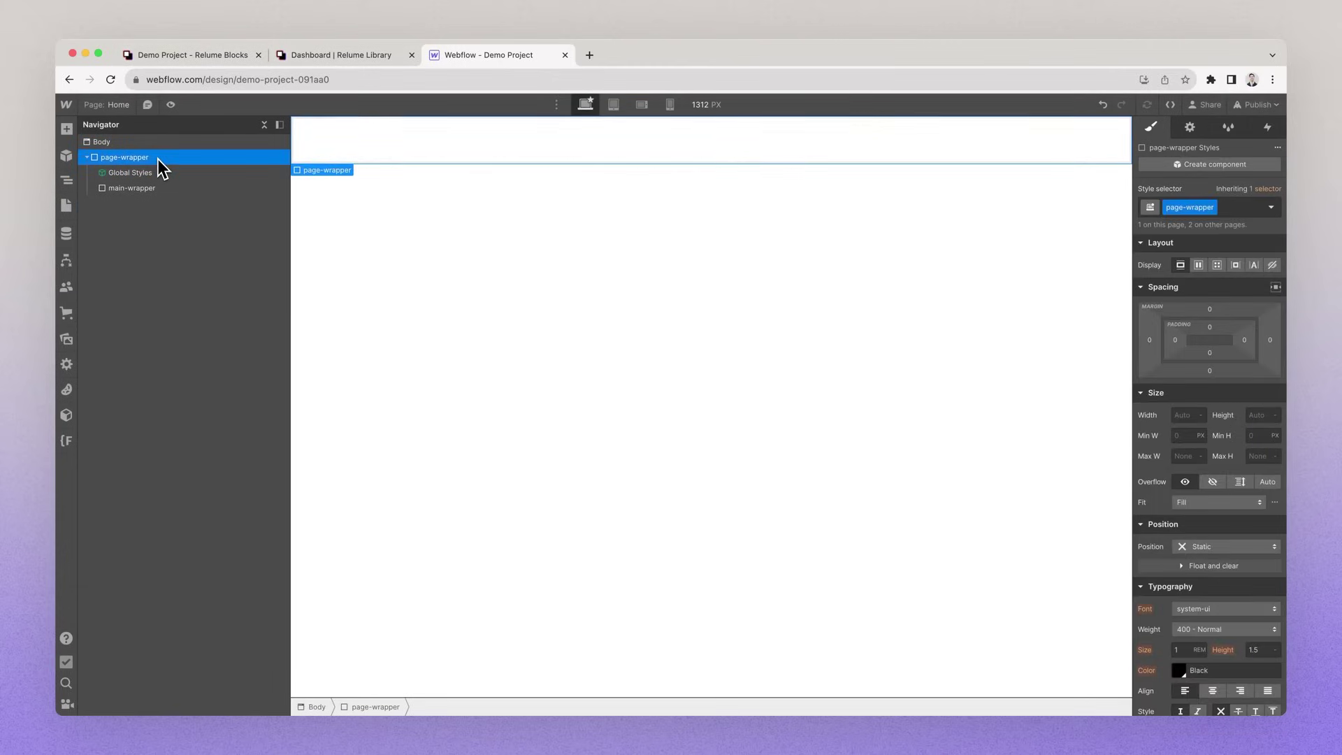
key(Delete)
click(203, 56)
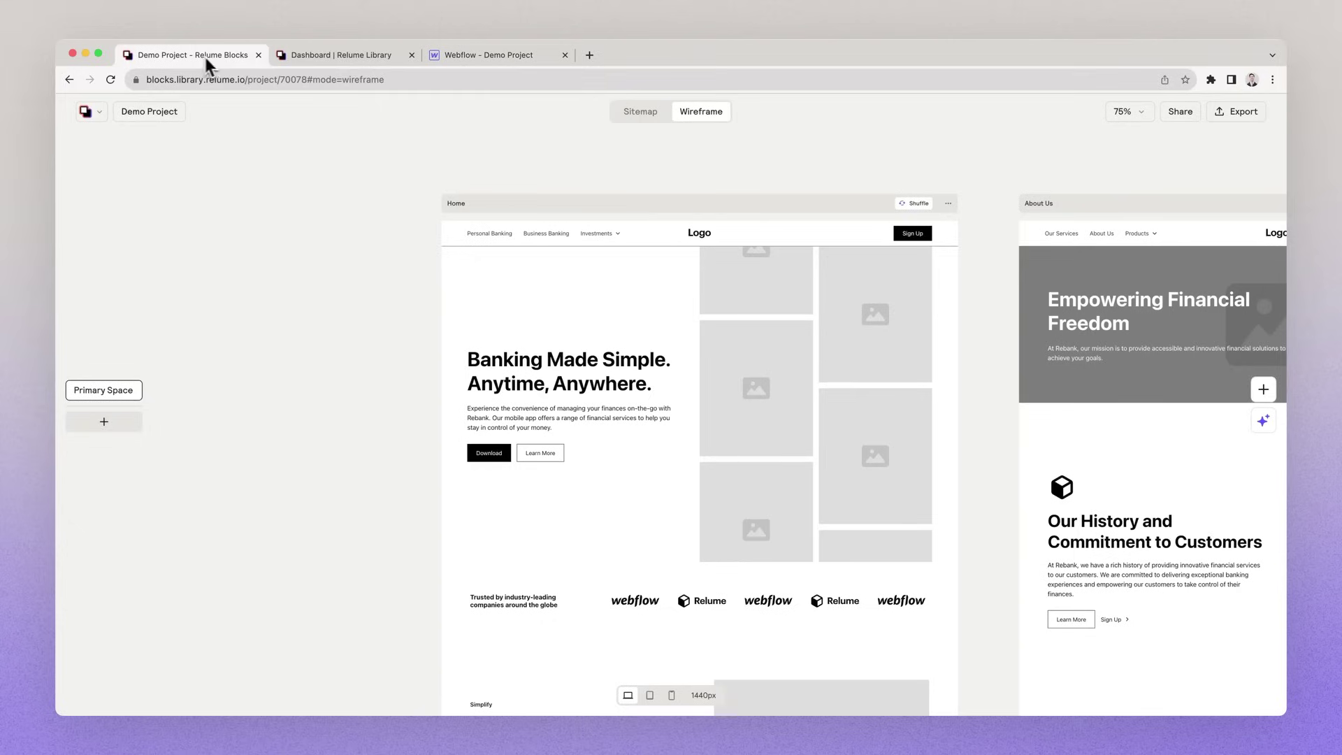
Copy the Home page wireframe for Webflow and dismiss the Paste into Style Guide reminder
right_click(627, 205)
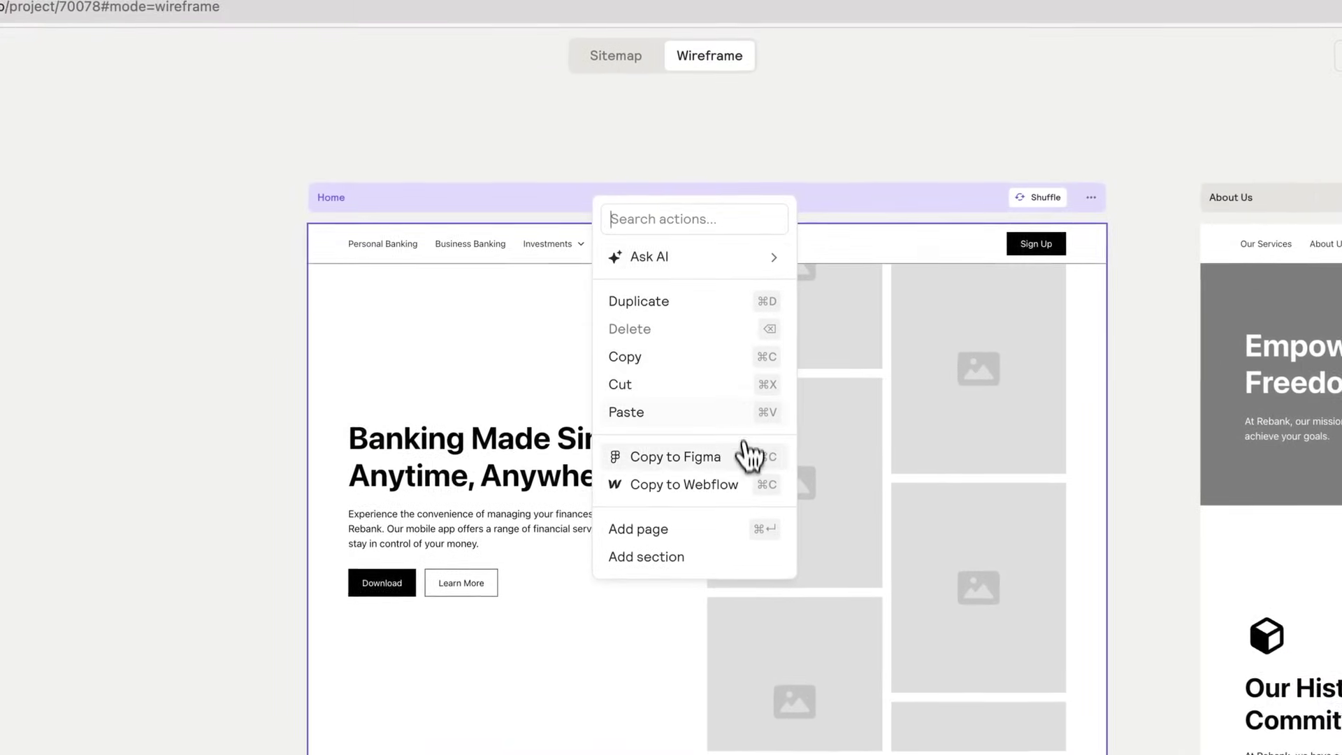
click(727, 485)
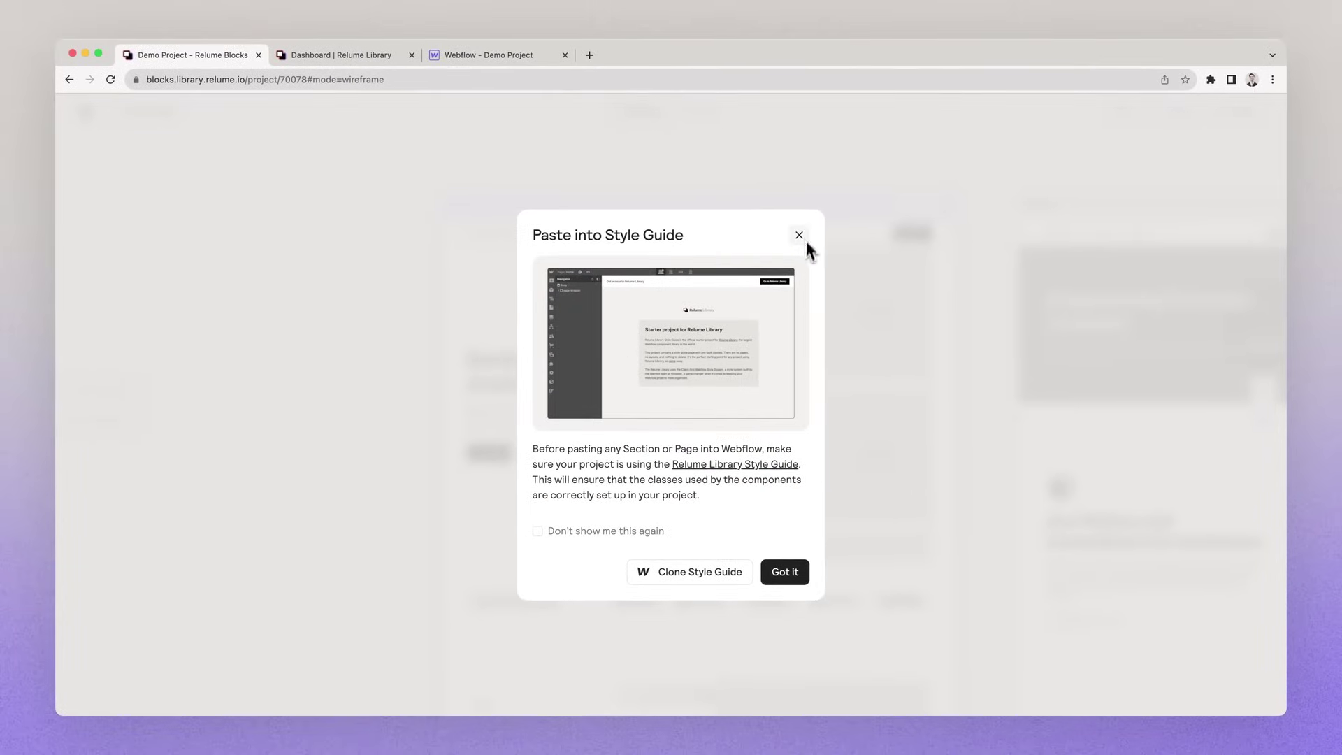
click(797, 573)
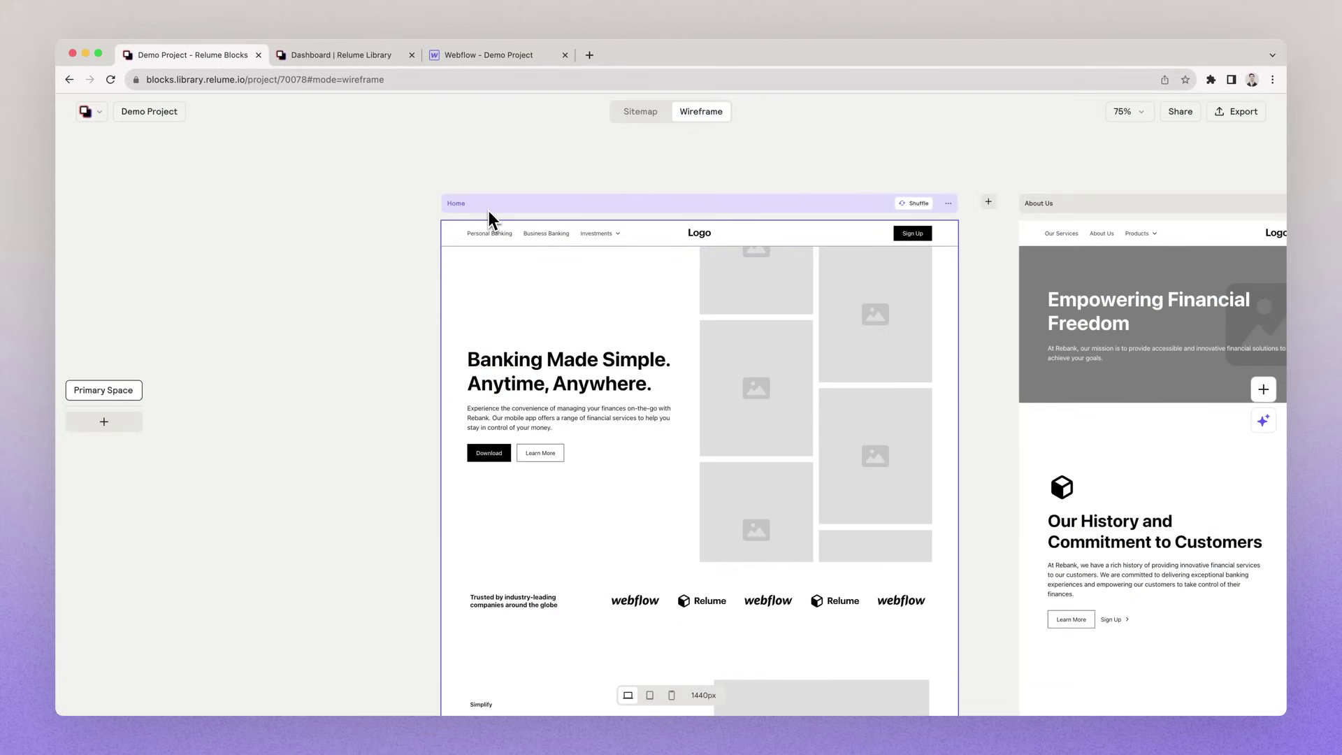
Paste the Rebank Home page onto the Demo Project canvas in Webflow
click(444, 56)
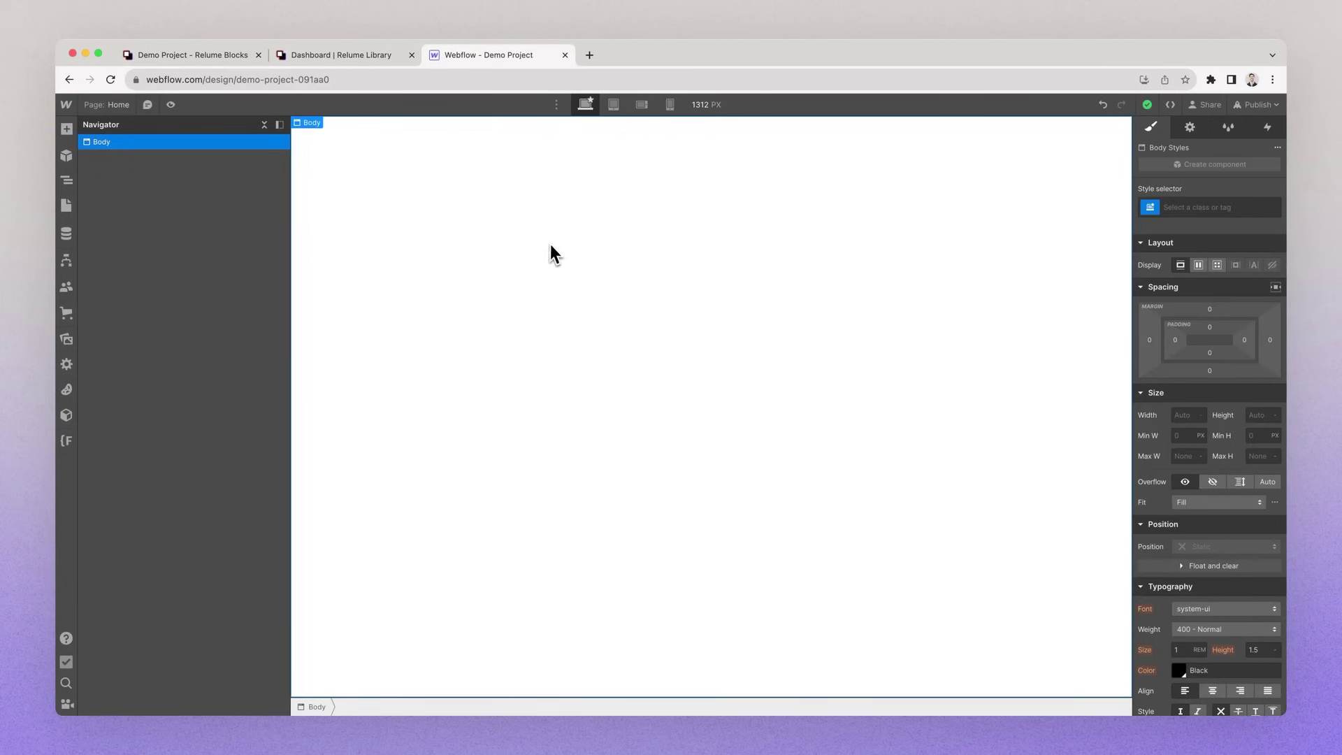
key(super+v)
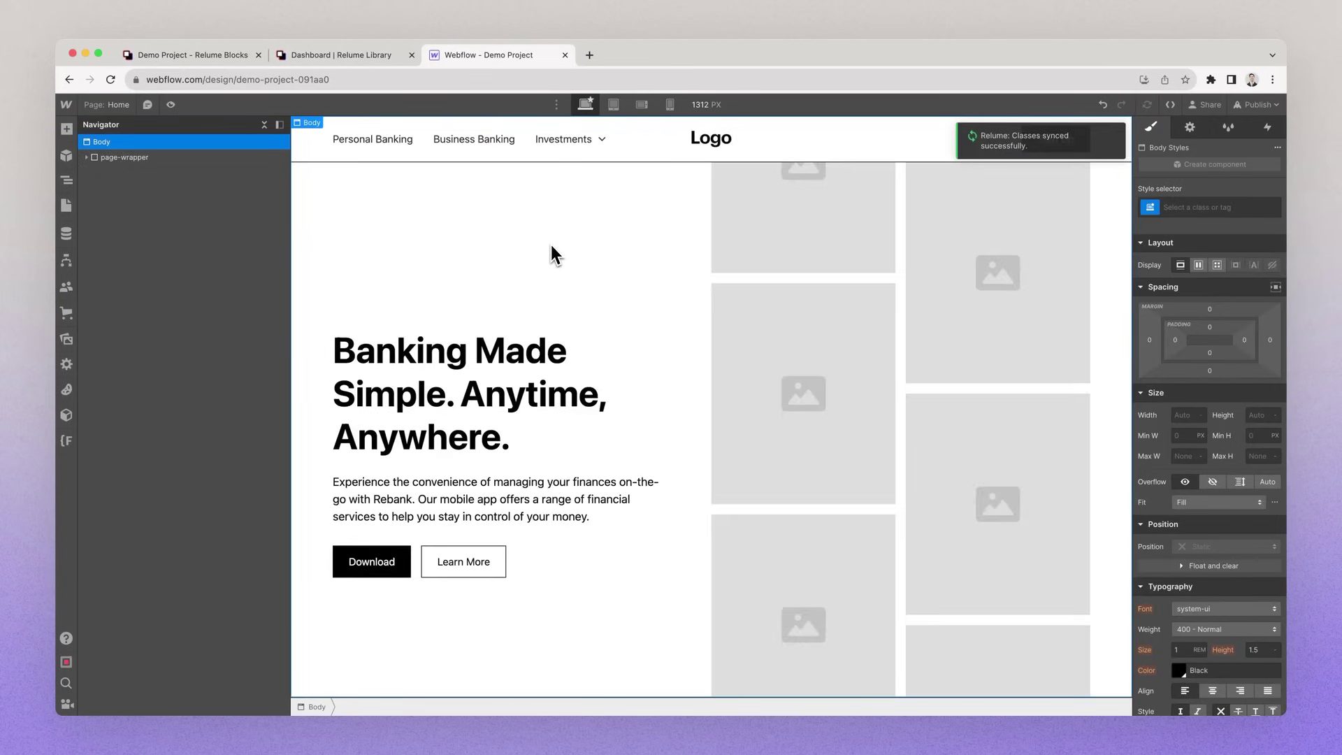
scroll(608, 308, down, 10)
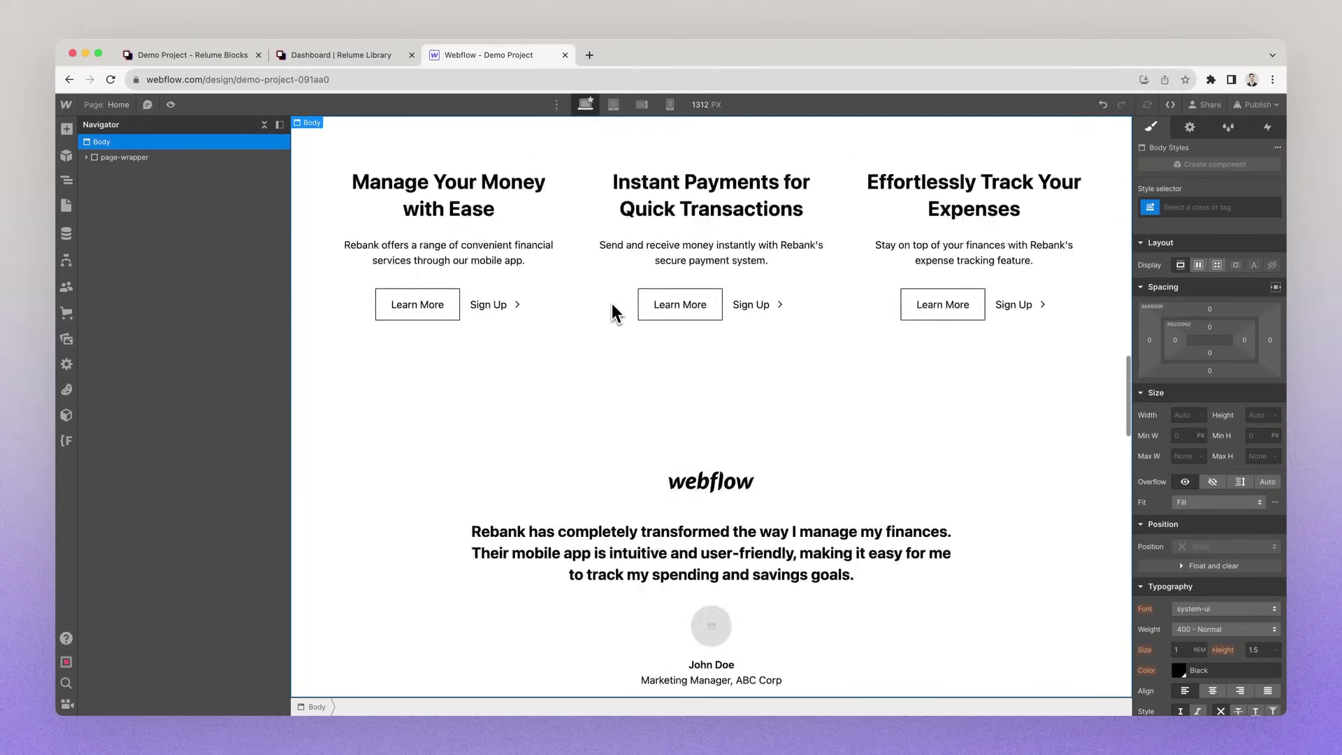
scroll(612, 313, up, 15)
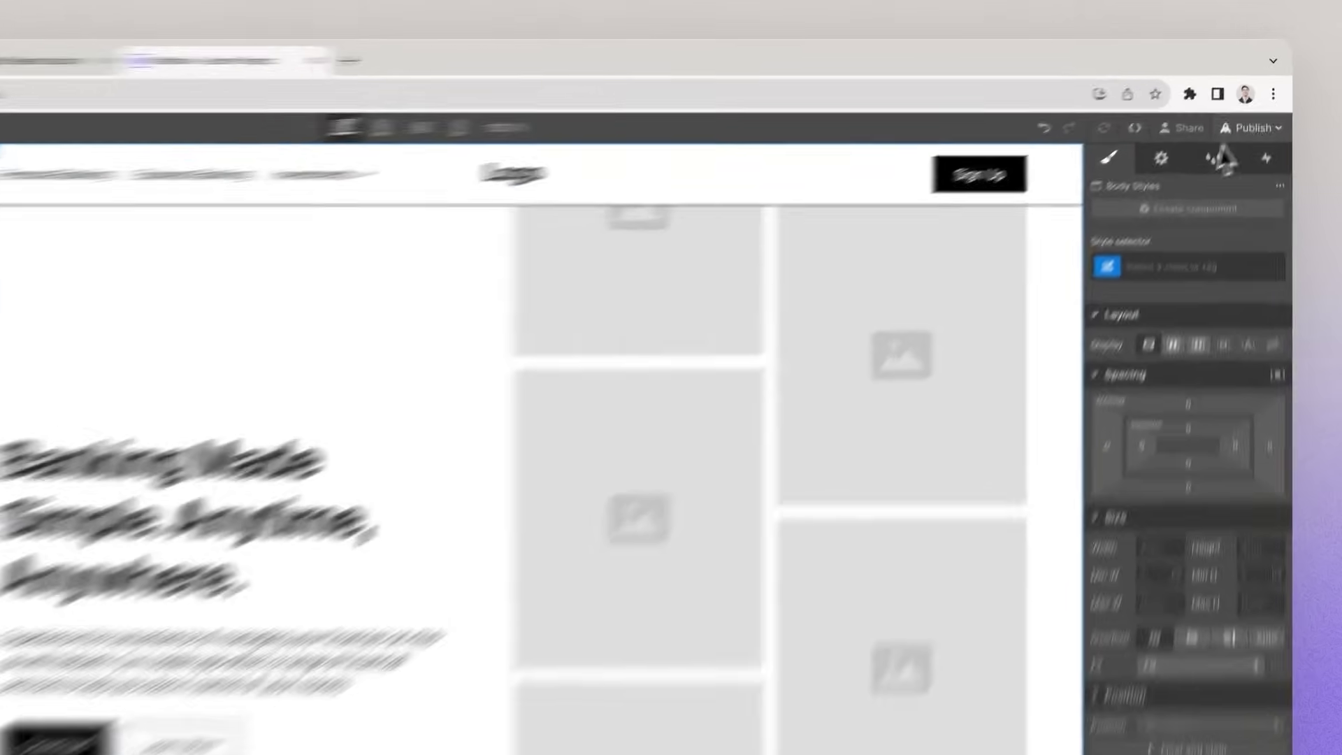
Publish the site to demo-project-091aa0.webflow.io and open the live page
click(1256, 104)
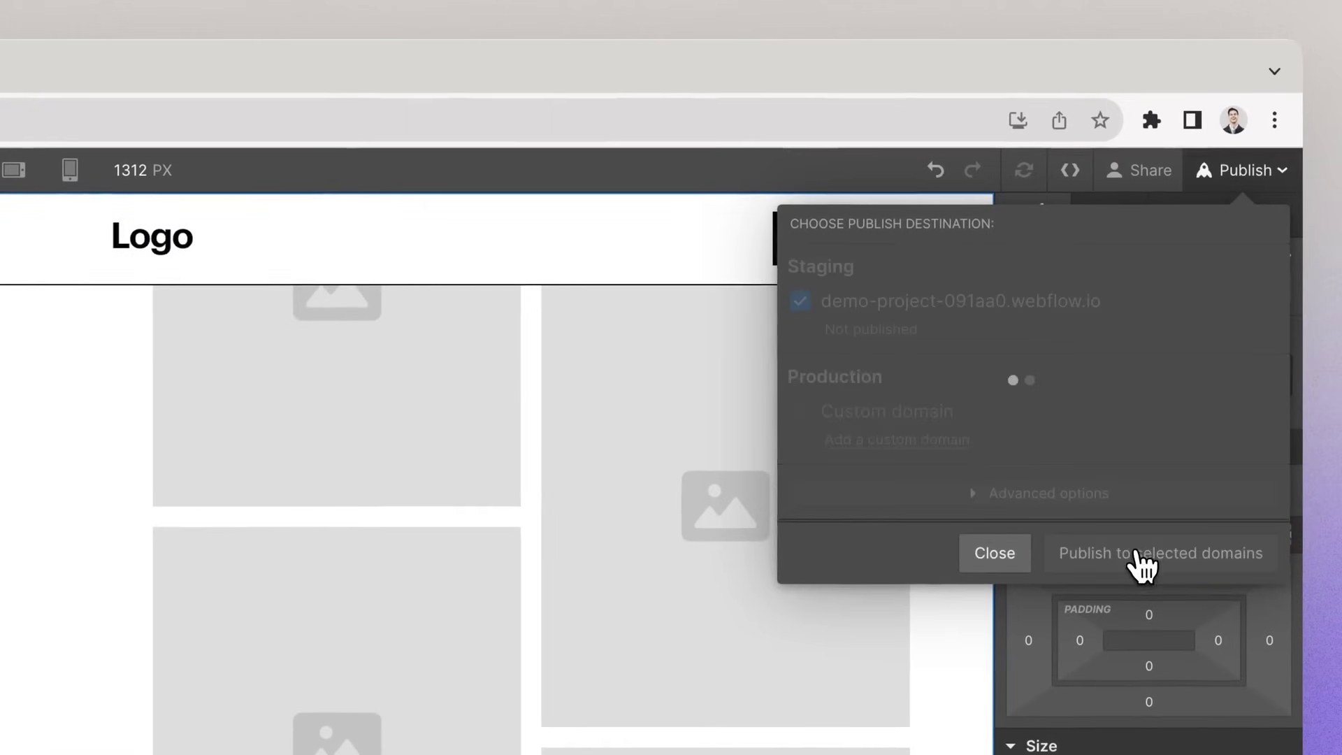
click(1214, 292)
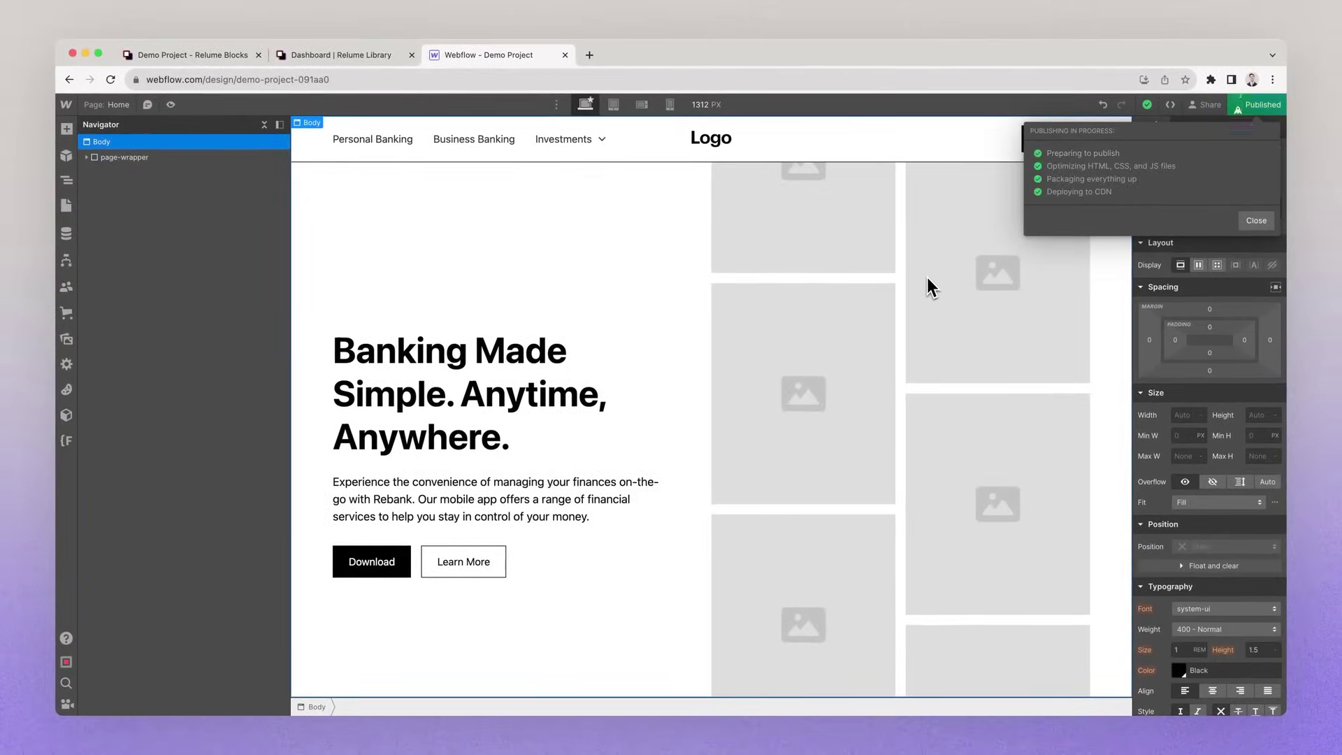
click(1200, 180)
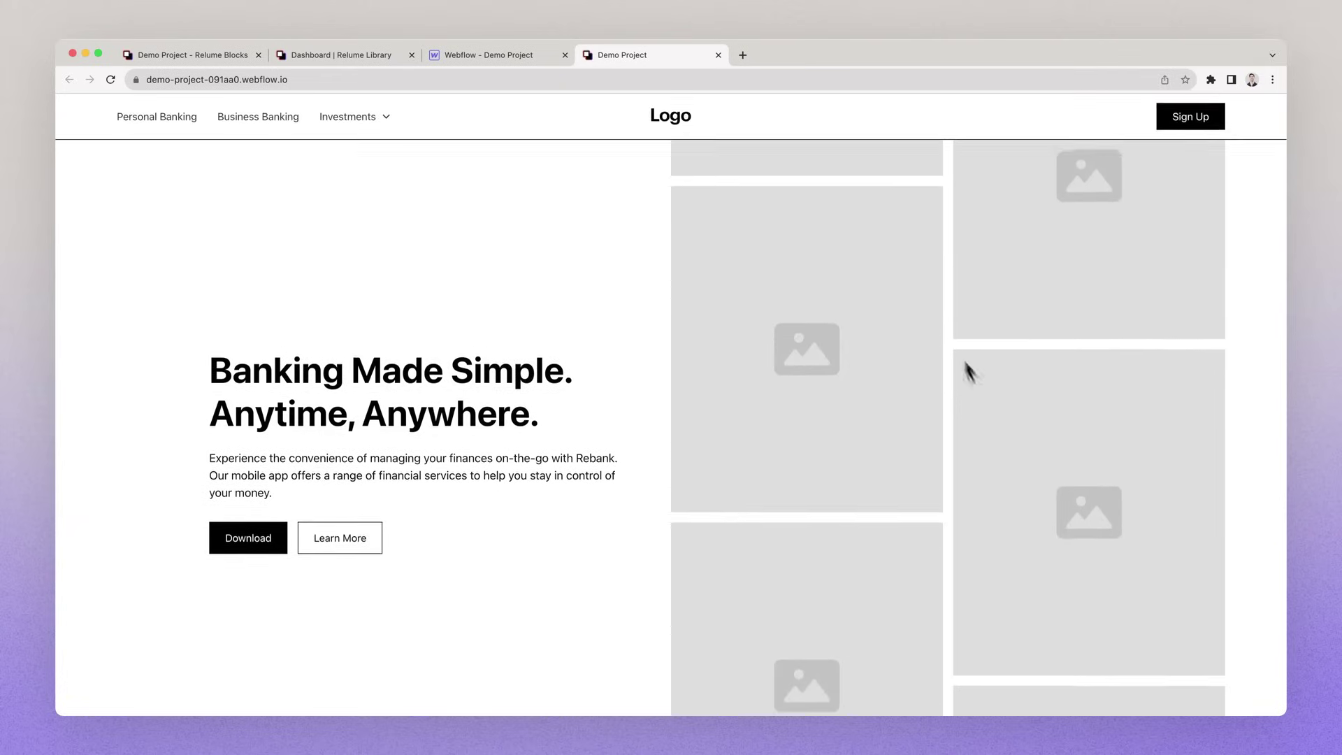
Review the live site and its mobile layout, then maximise Chrome and return to the Webflow designer
scroll(979, 489, down, 15)
scroll(998, 410, down, 20)
scroll(997, 409, down, 10)
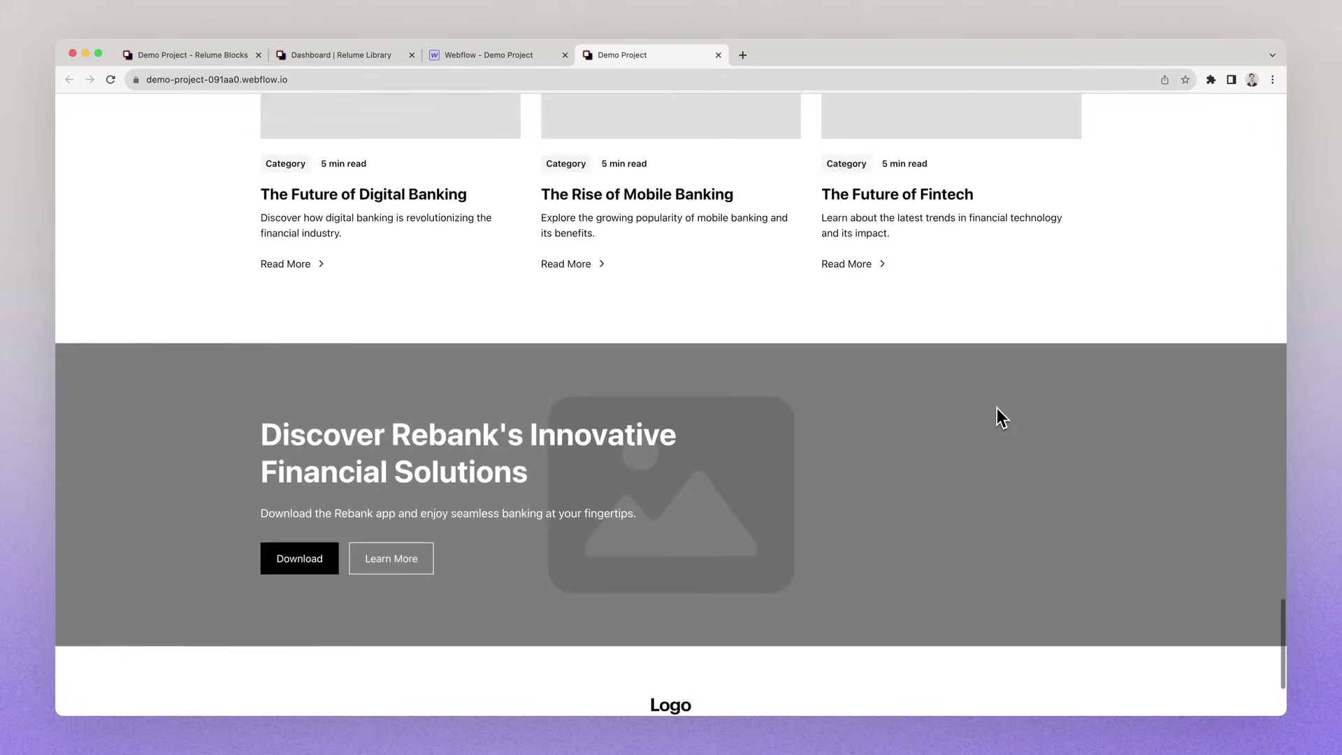
scroll(997, 410, up, 20)
scroll(997, 413, up, 15)
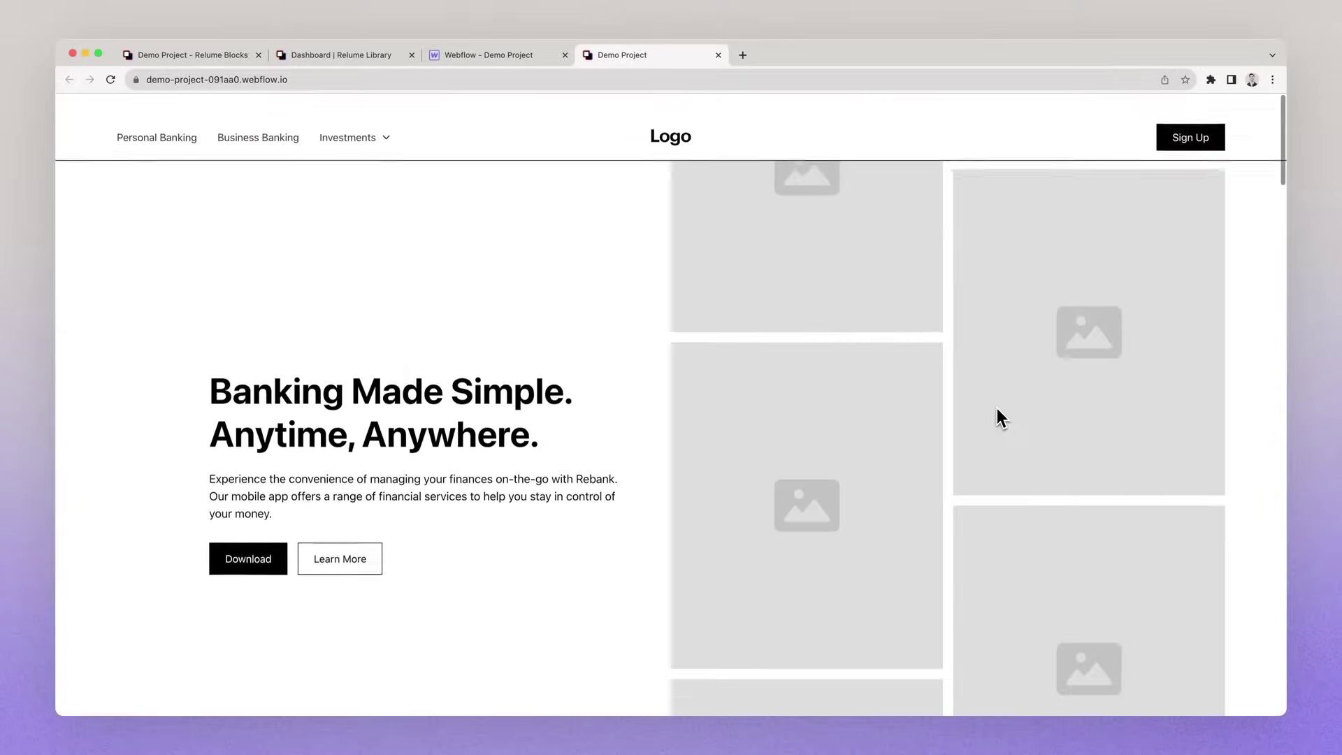
drag(1277, 311, 792, 360)
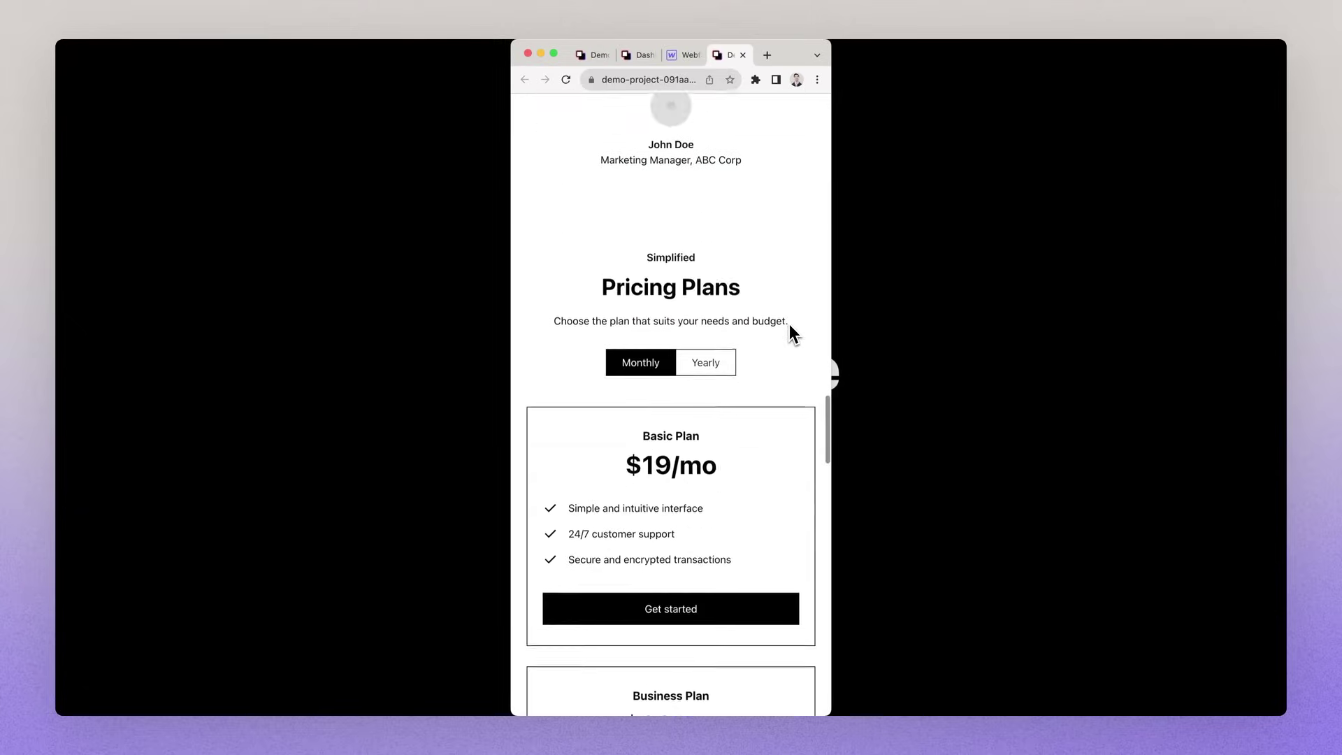
double_click(789, 59)
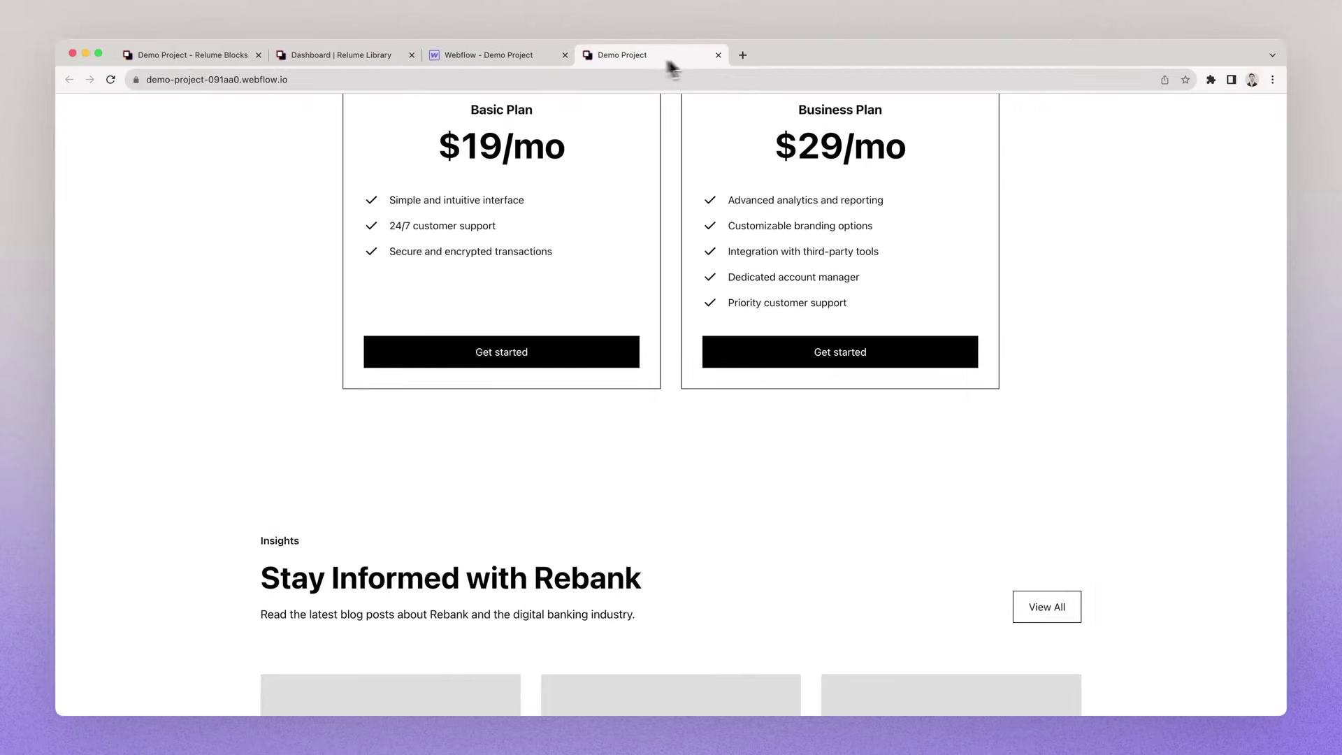
click(534, 56)
click(685, 370)
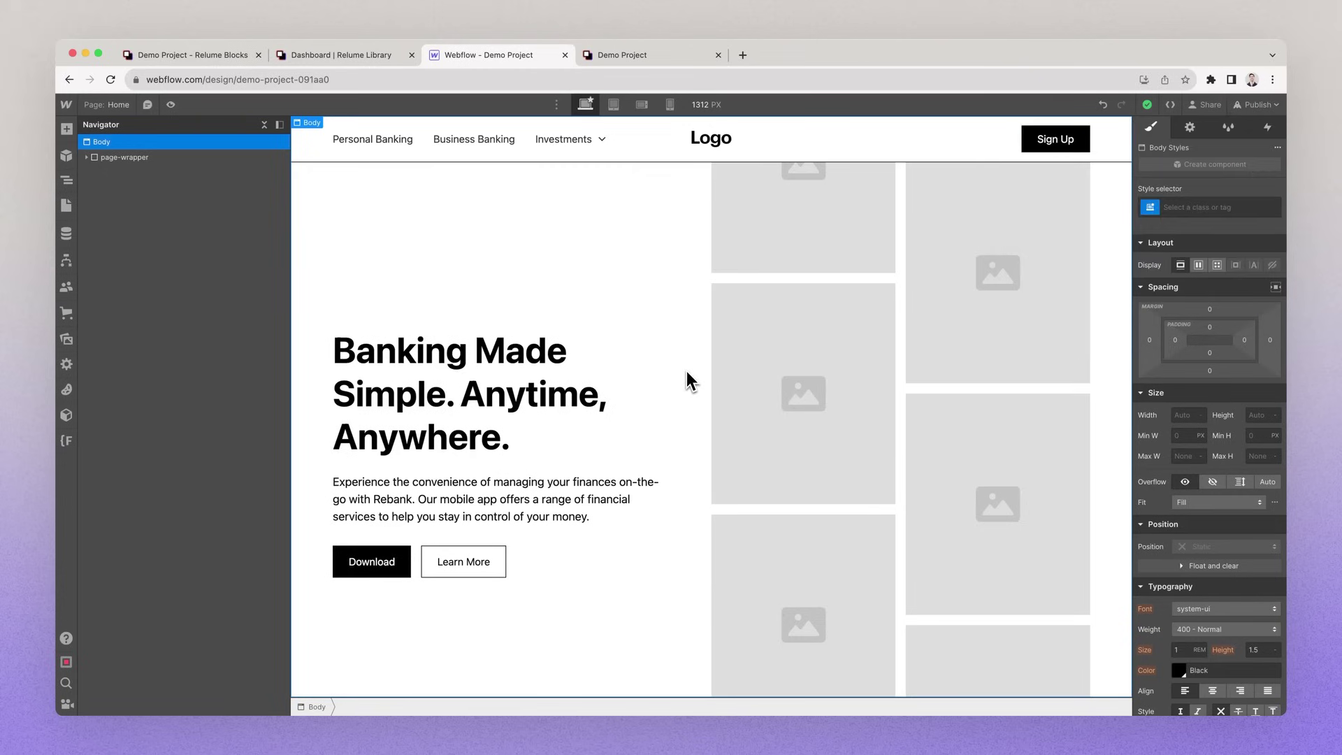
scroll(687, 371, down, 4)
scroll(687, 371, down, 15)
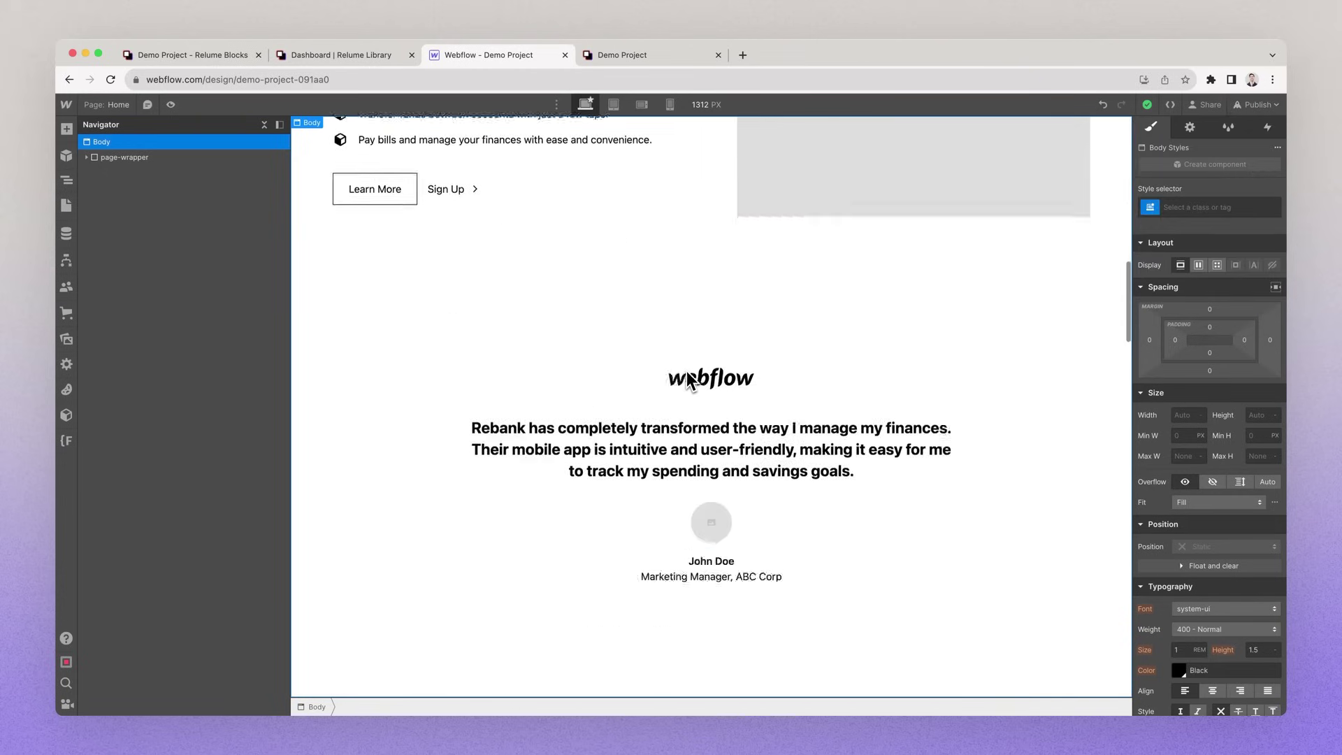
scroll(687, 371, up, 16)
scroll(686, 373, up, 3)
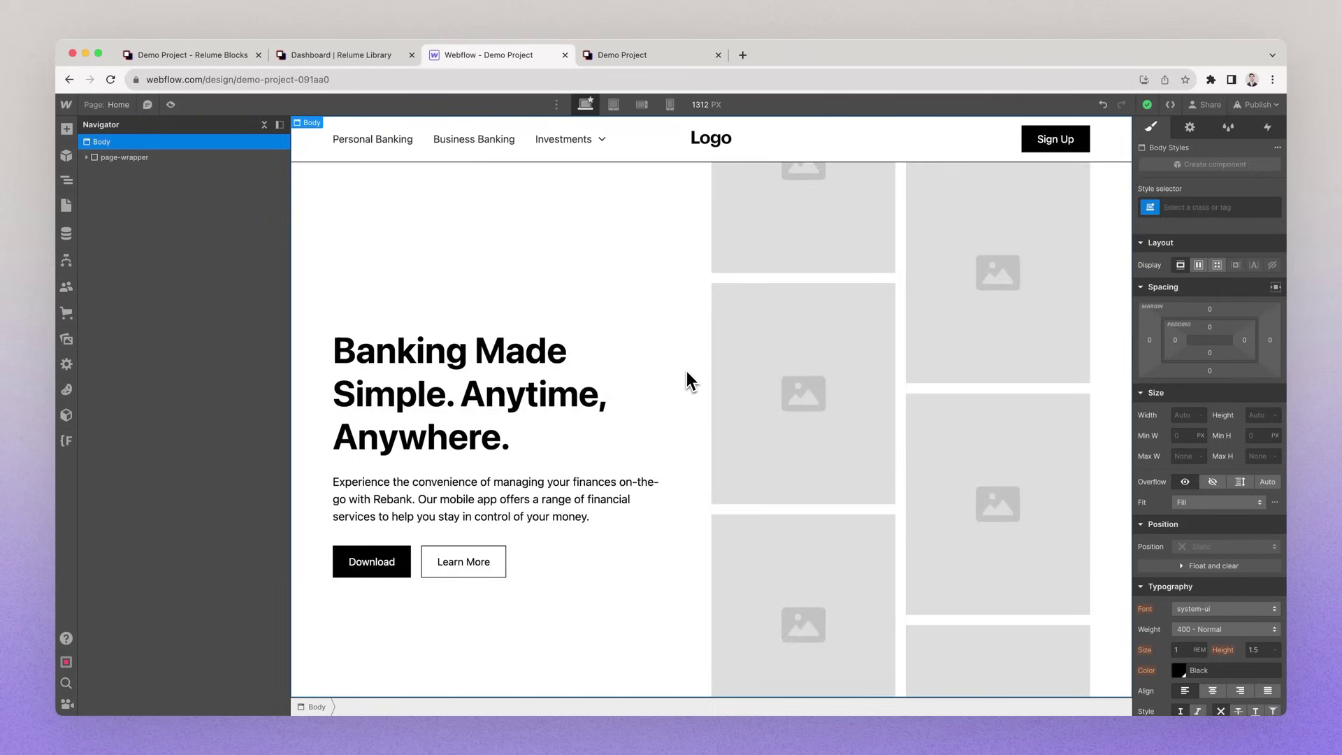